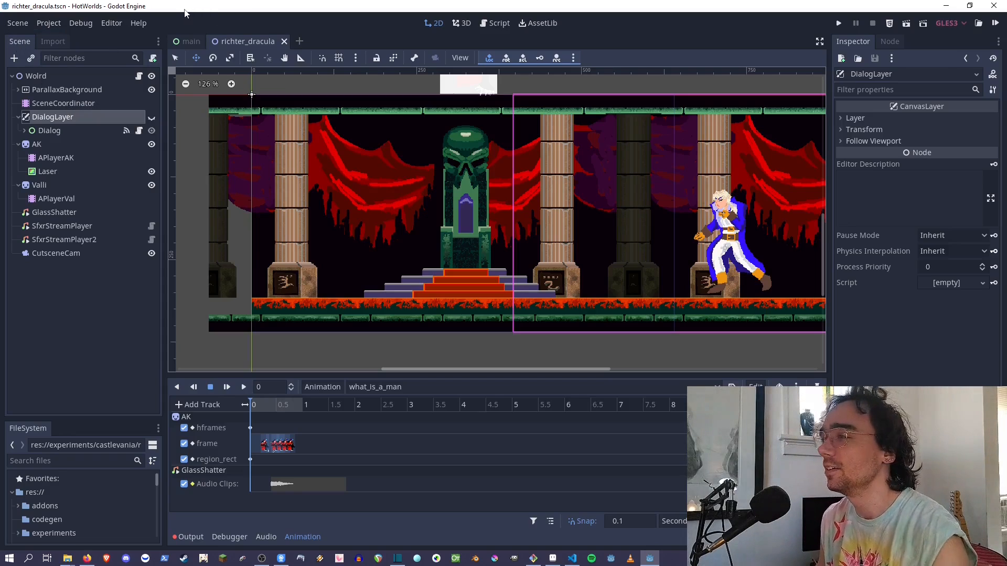
Run the richter_dracula scene to preview the cutscene, and stop the running game.
scroll(386, 231, "down", 1)
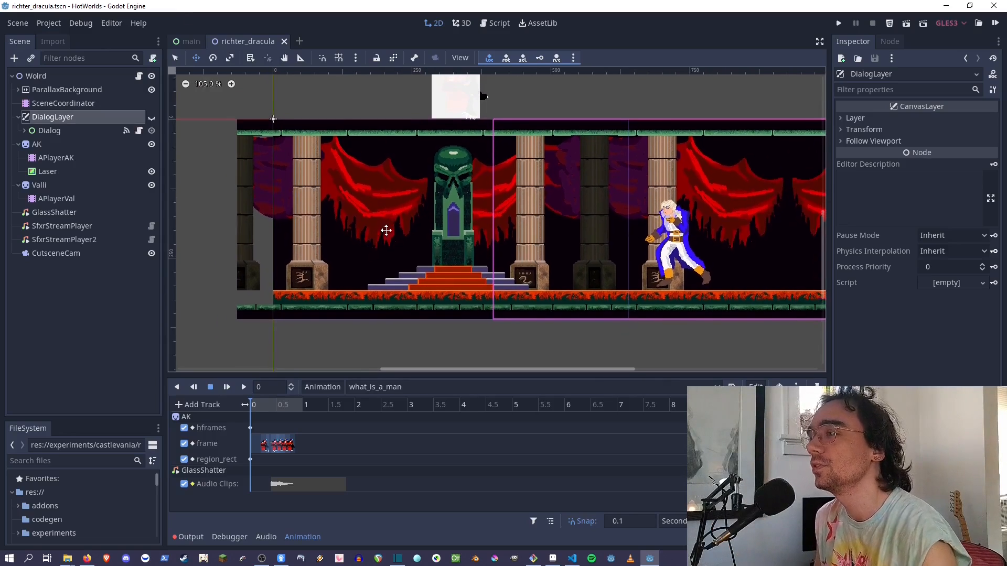
middle_click_drag(386, 230, 390, 247)
left_click(906, 23)
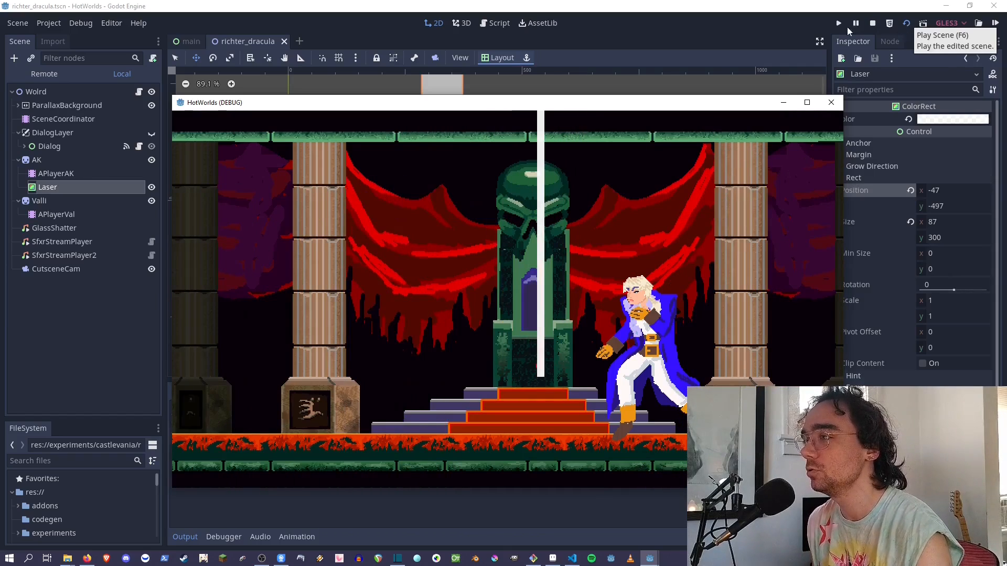
left_click(874, 23)
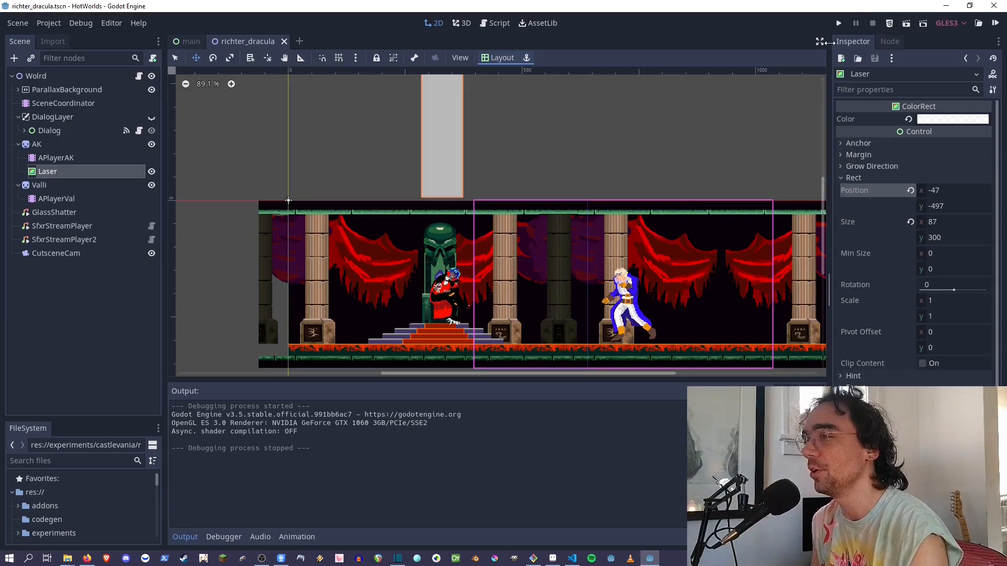
Inspect the AK sprite's properties and view its APlayerAK animation player in an enlarged timeline.
left_click_drag(165, 158, 167, 158)
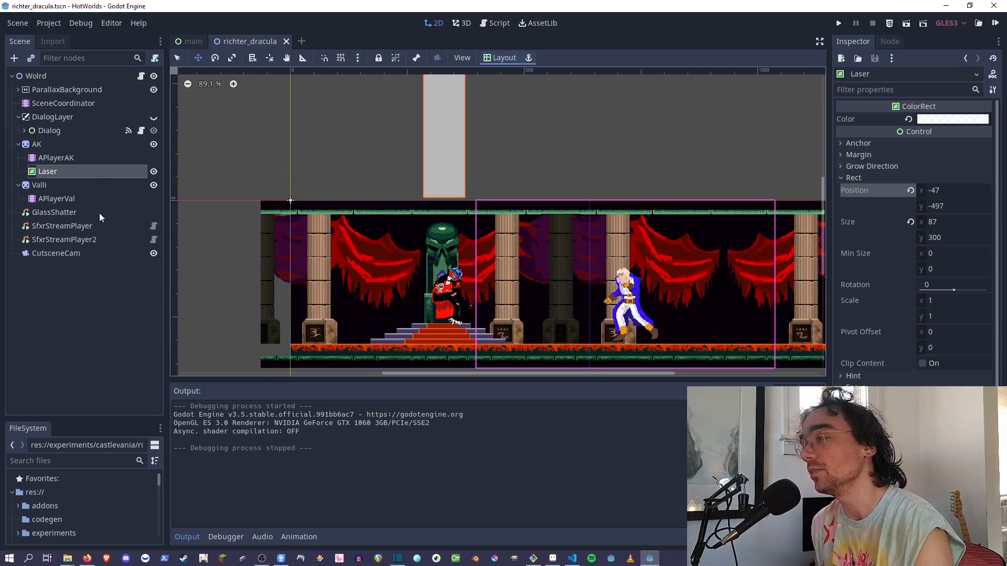
left_click(37, 147)
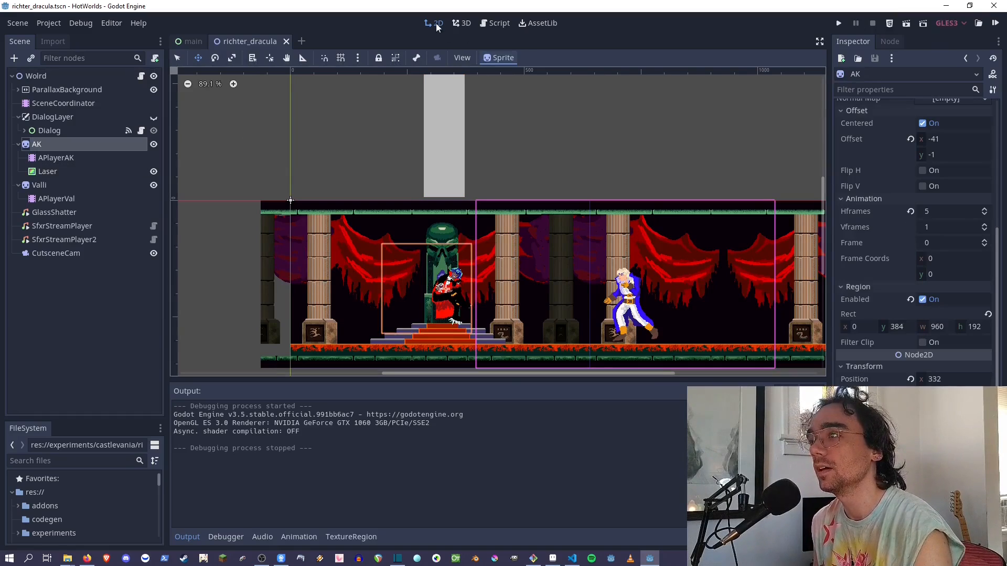
scroll(474, 307, "up", 1)
scroll(473, 307, "up", 6)
middle_click_drag(474, 307, 460, 249)
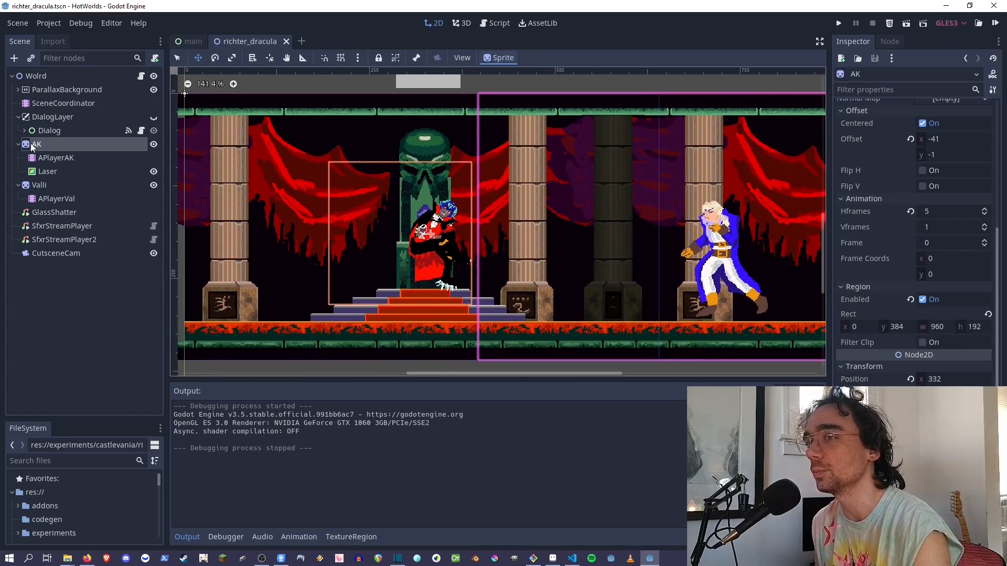
left_click_drag(282, 380, 244, 328)
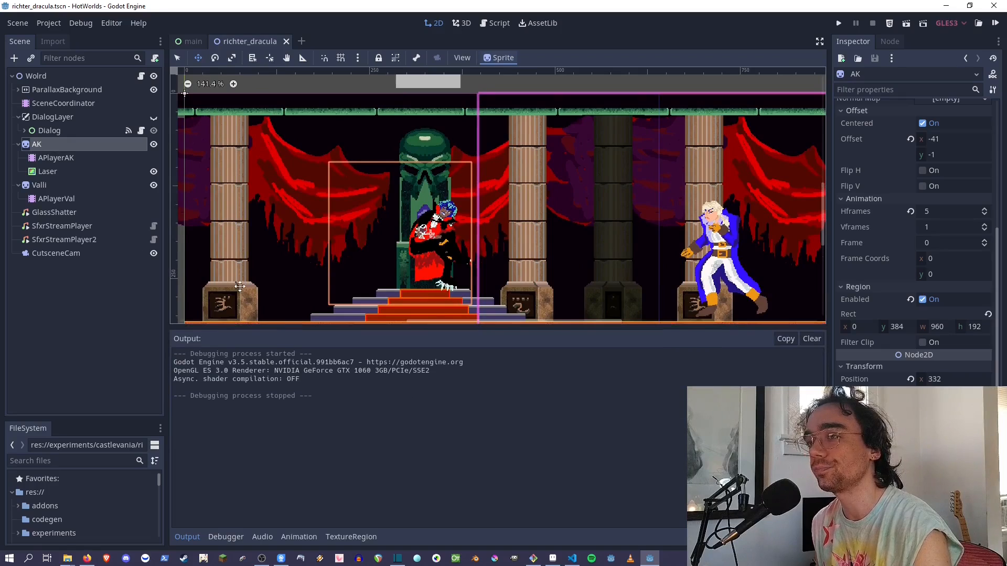
left_click(67, 160)
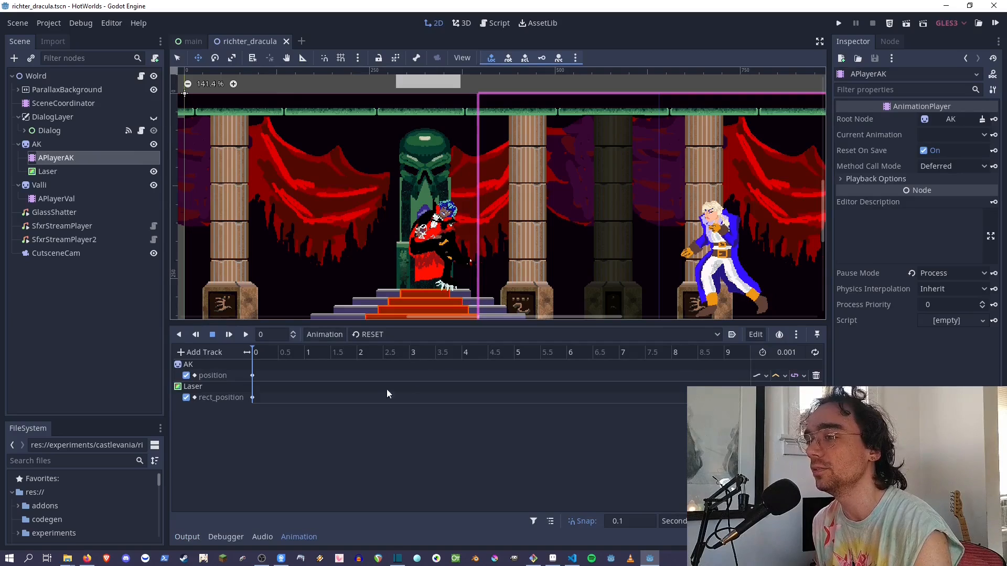
View APlayerVal's walk animation with an enlarged timeline and scrub it from the start to 1.1 s.
left_click(48, 199)
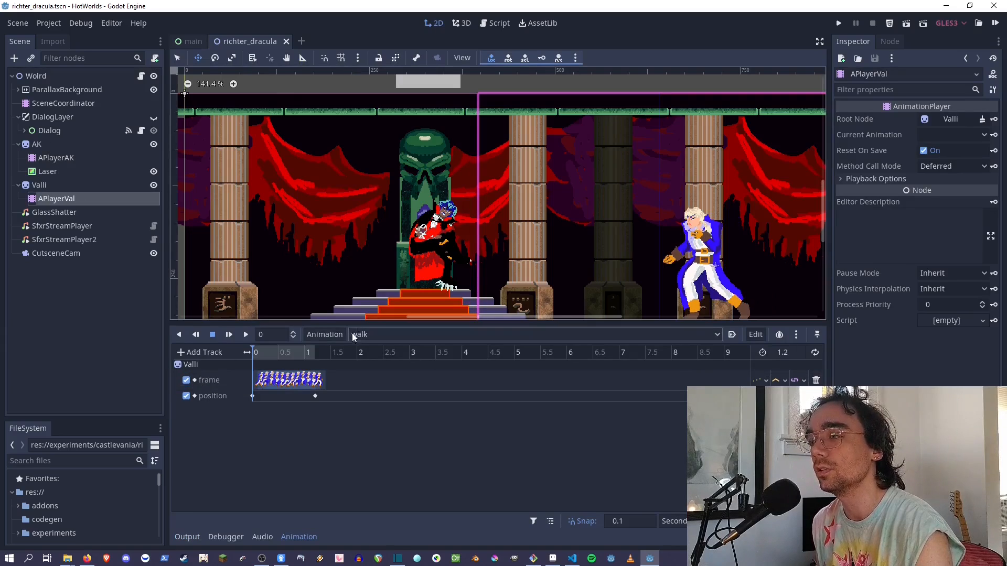
left_click_drag(340, 322, 339, 290)
scroll(278, 346, "up", 5, "ctrl")
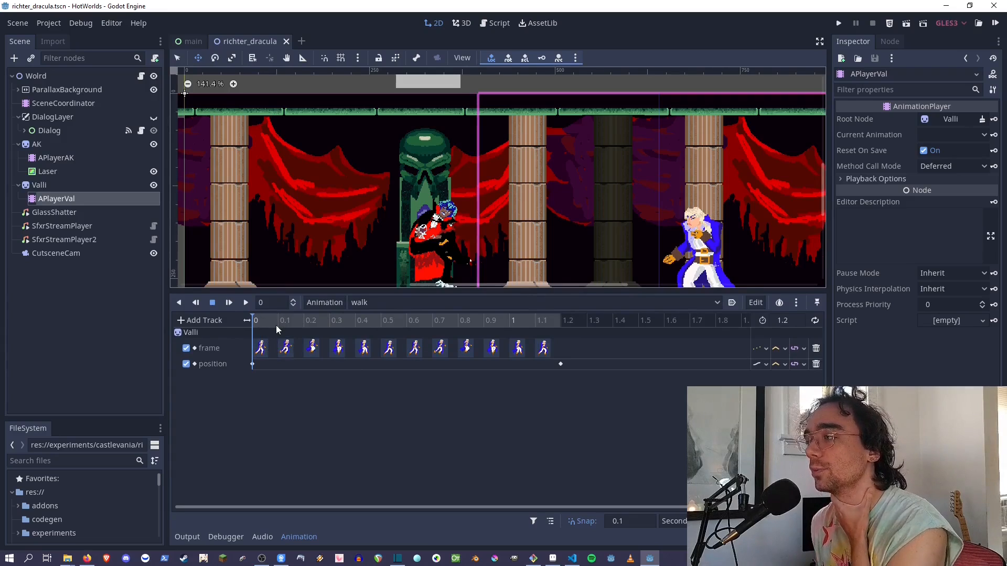
scroll(650, 203, "down", 4)
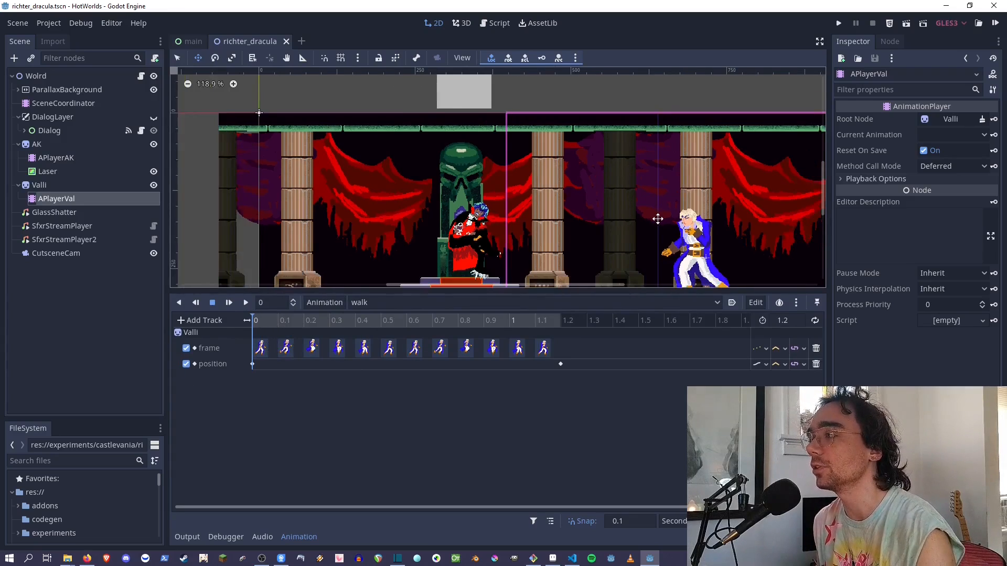
middle_click_drag(656, 219, 428, 181)
left_click_drag(285, 321, 540, 323)
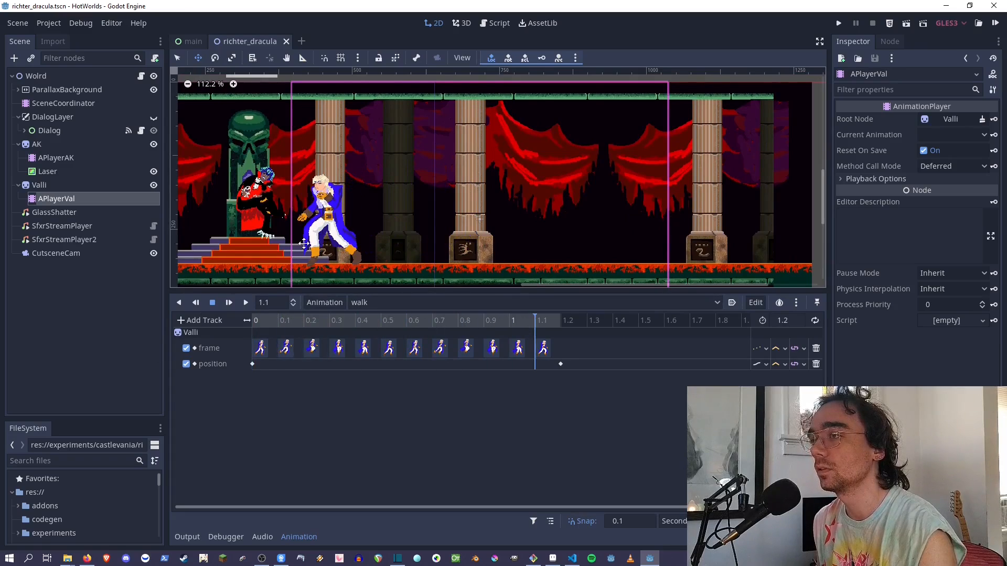
middle_click_drag(324, 273, 347, 257)
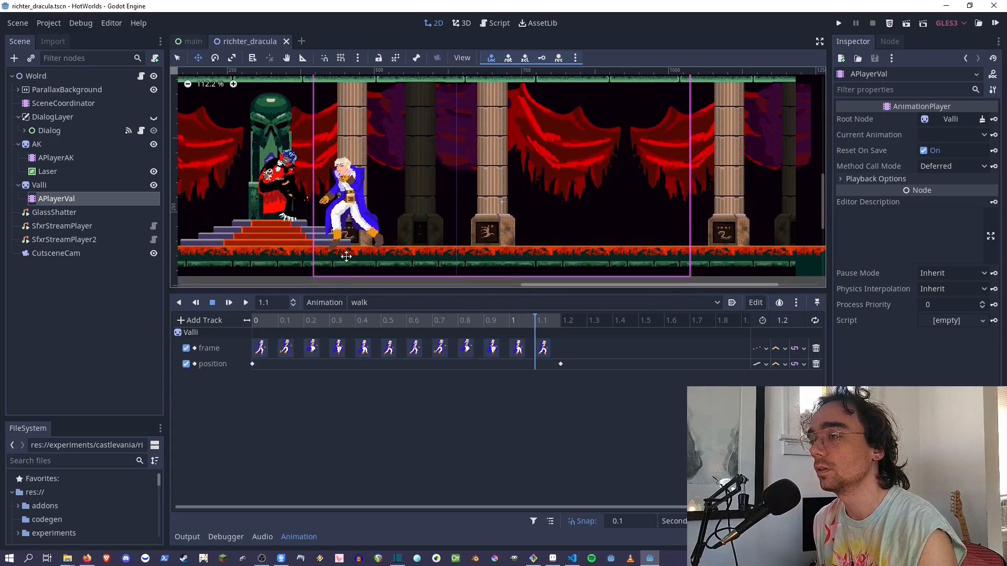
Select the Valli sprite and scrub the walk animation back to 0 s while watching its frame property.
left_click(40, 185)
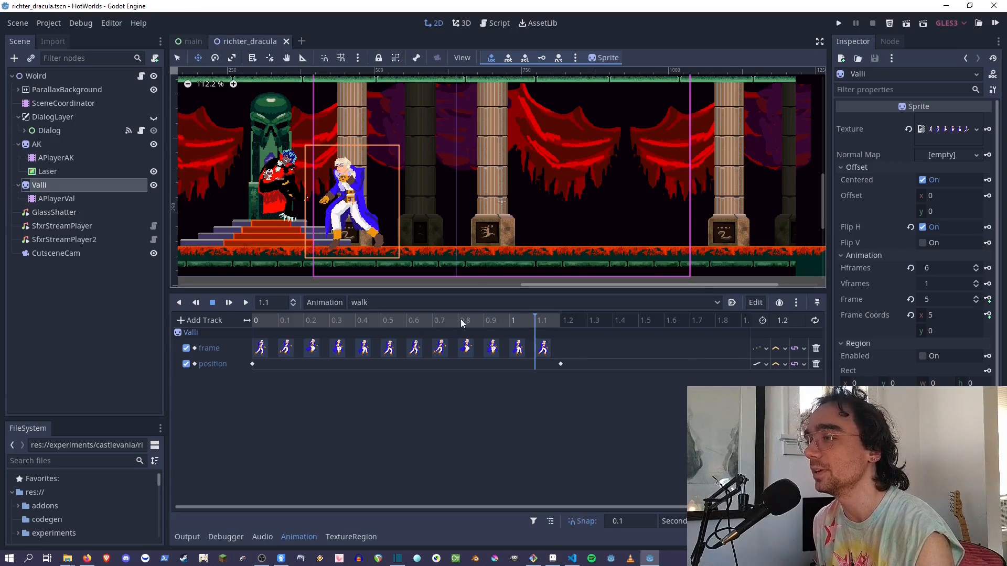
left_click_drag(433, 322, 224, 318)
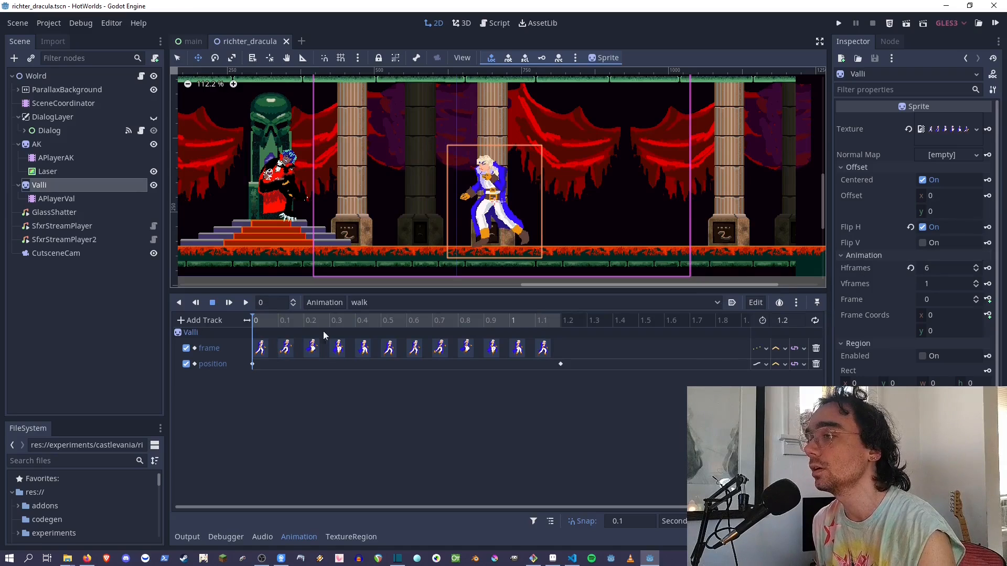
left_click_drag(267, 320, 235, 327)
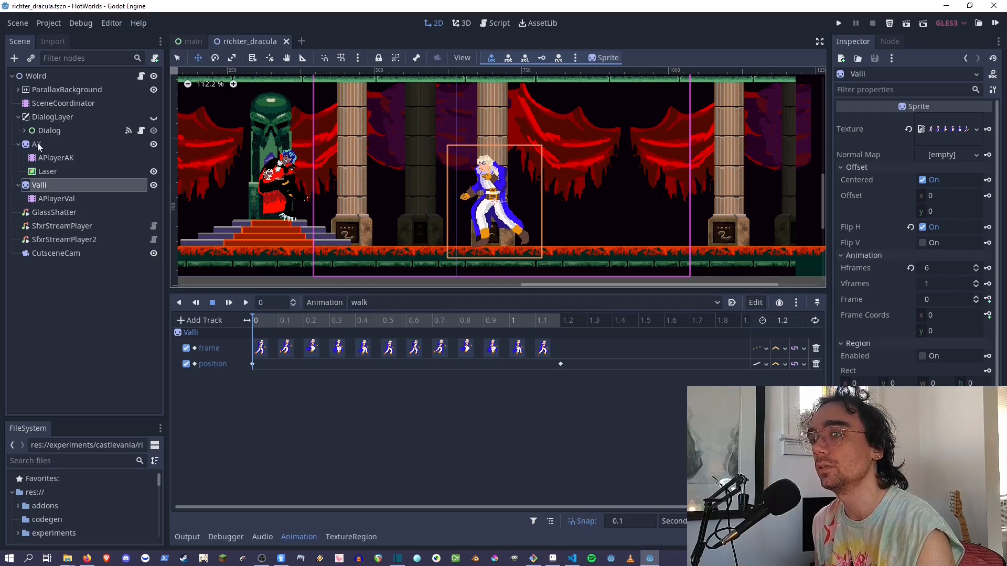
Examine Valli's sprite sheet texture and its Hframes and Frame settings, and return the walk animation to 0 s.
left_click(941, 131)
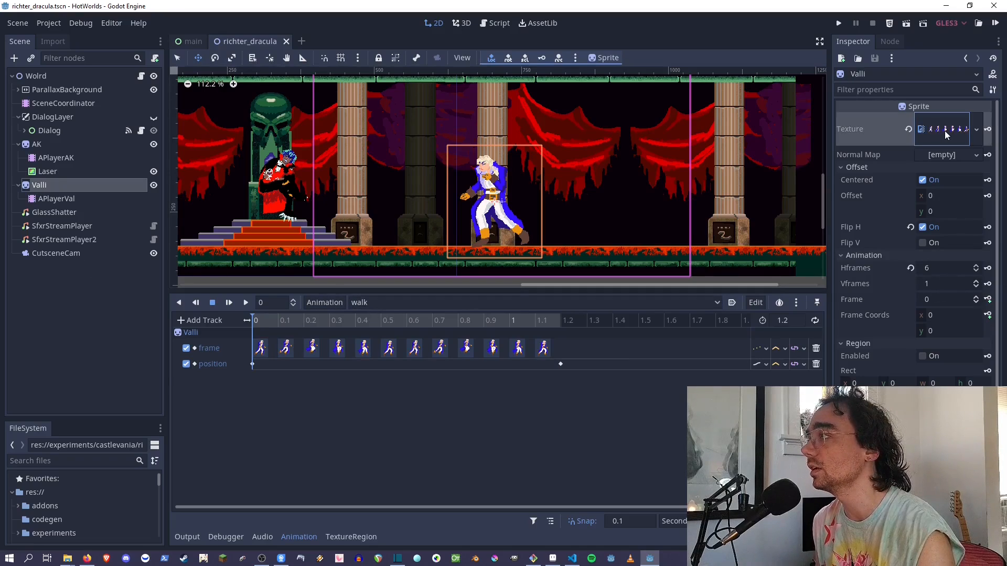
left_click_drag(828, 166, 625, 167)
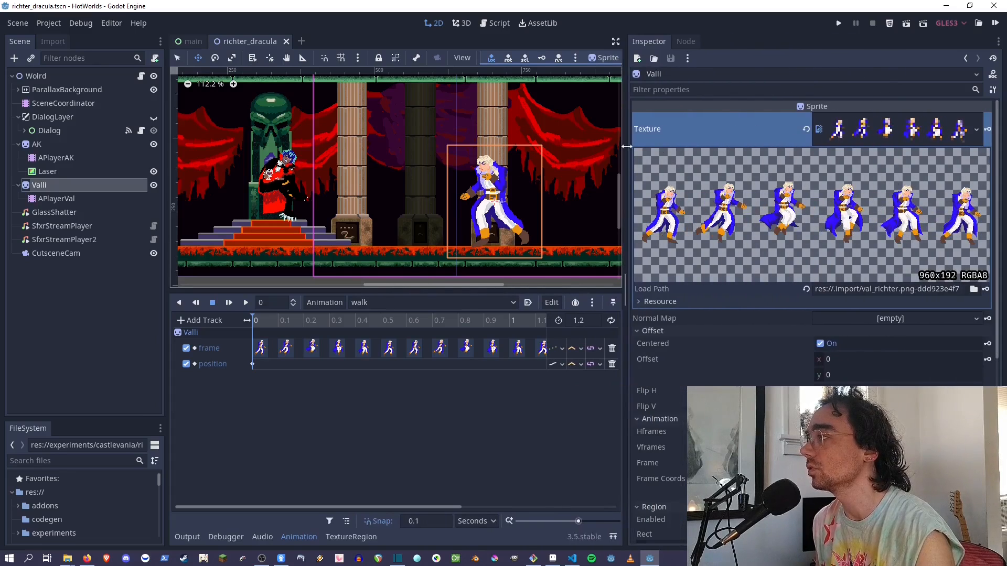
left_click_drag(625, 160, 828, 157)
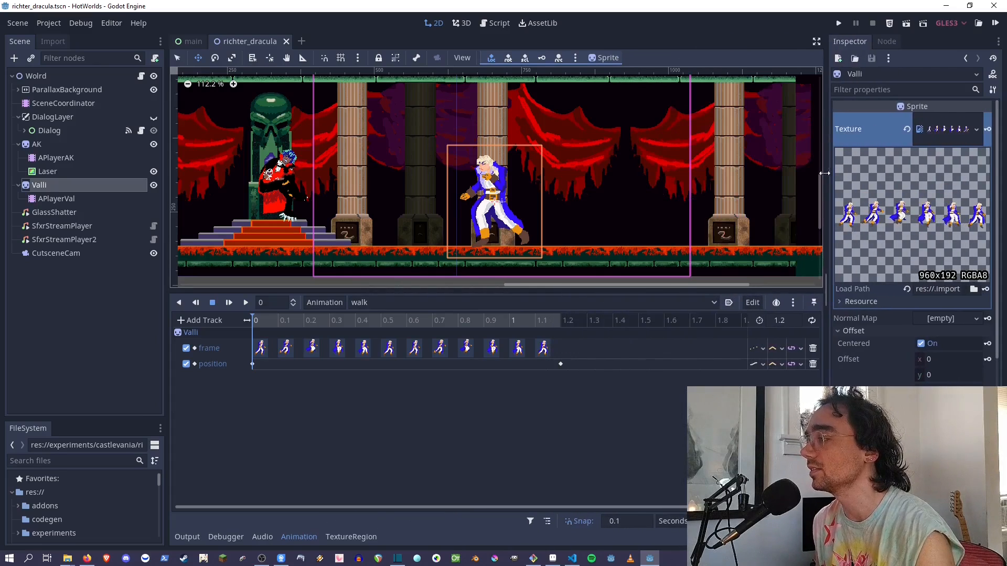
scroll(913, 236, "down", 5)
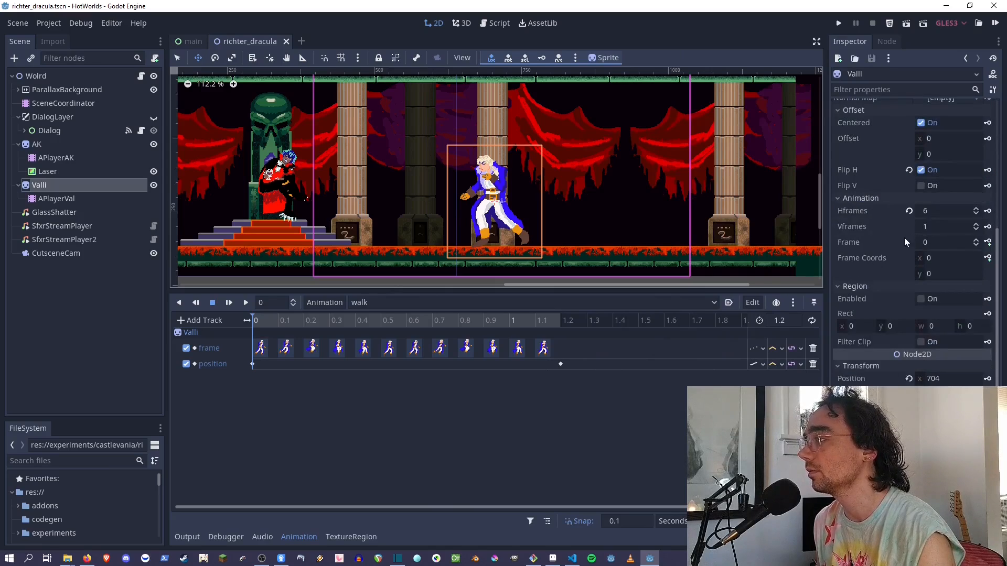
left_click_drag(273, 325, 245, 321)
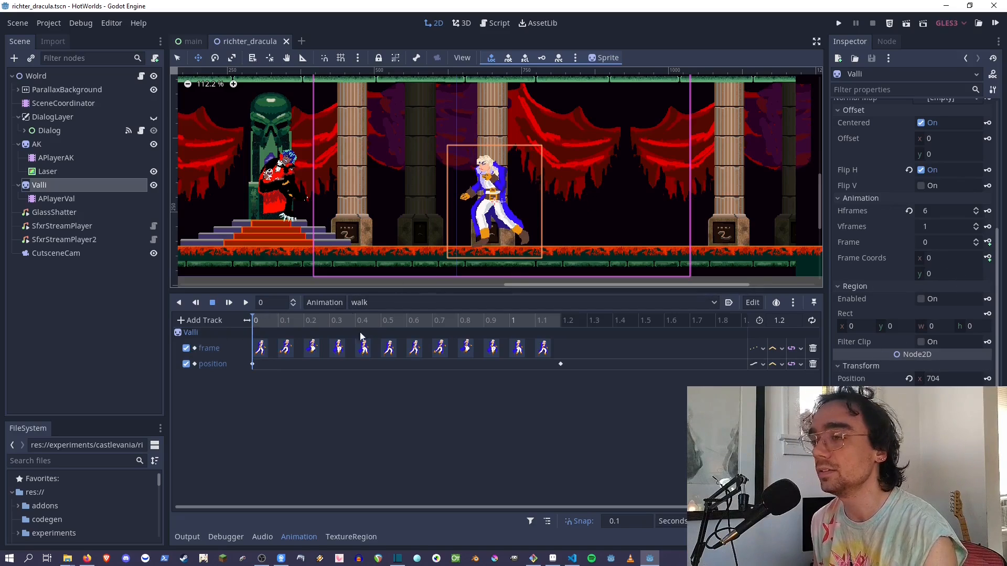
Inspect the frame key at 0.1 s and the position key at 0 s in the walk animation.
left_click(261, 348)
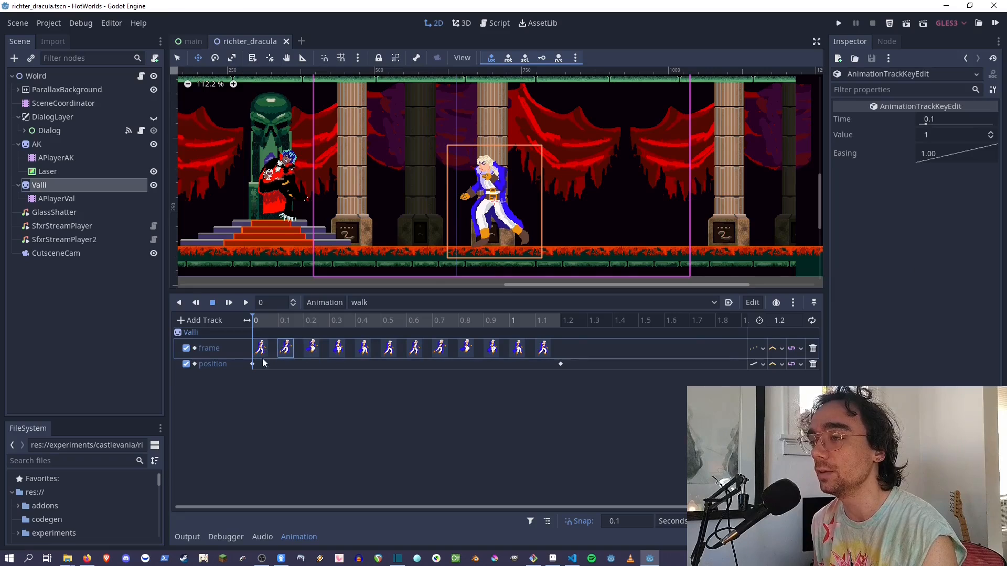
left_click(252, 364)
scroll(341, 228, "down", 2)
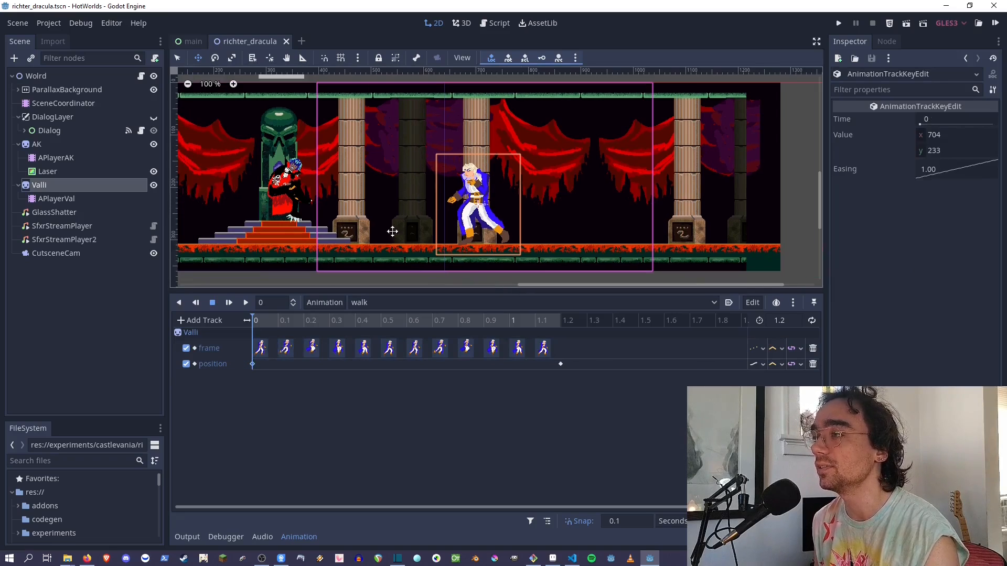
middle_click_drag(401, 239, 431, 251)
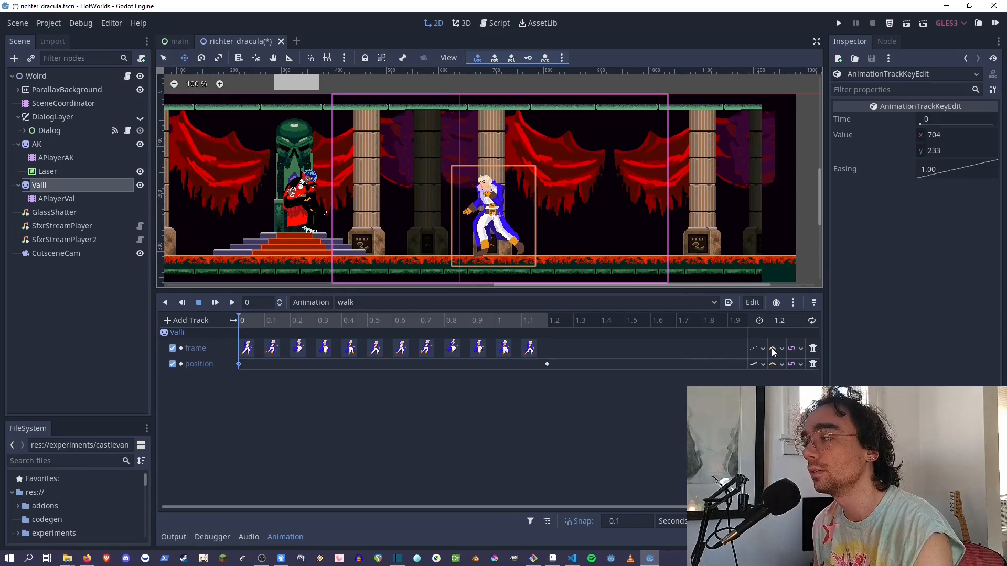
Delete the walk animation's position track and add a new property track for Valli's position.
left_click(814, 365)
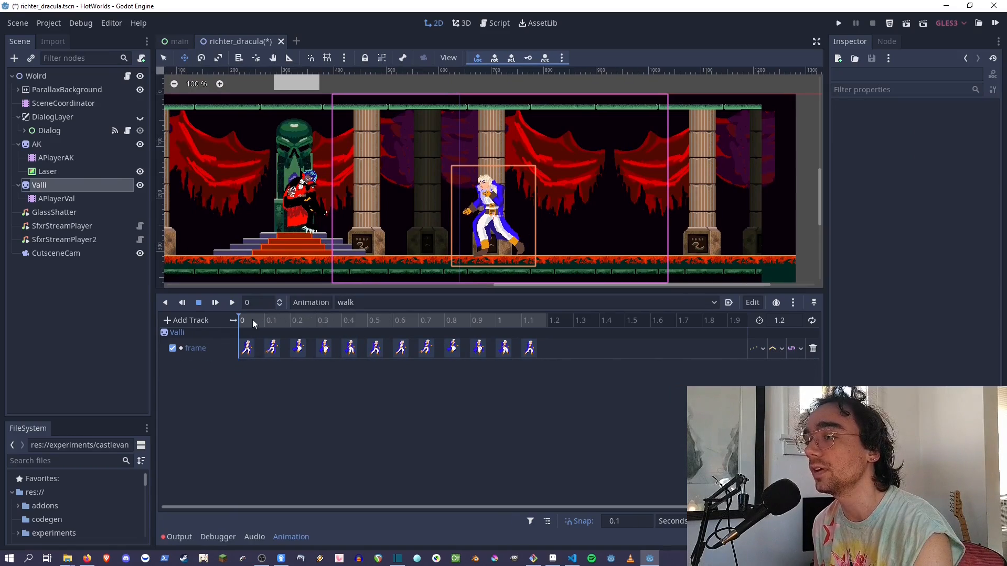
left_click_drag(254, 323, 231, 316)
left_click(190, 320)
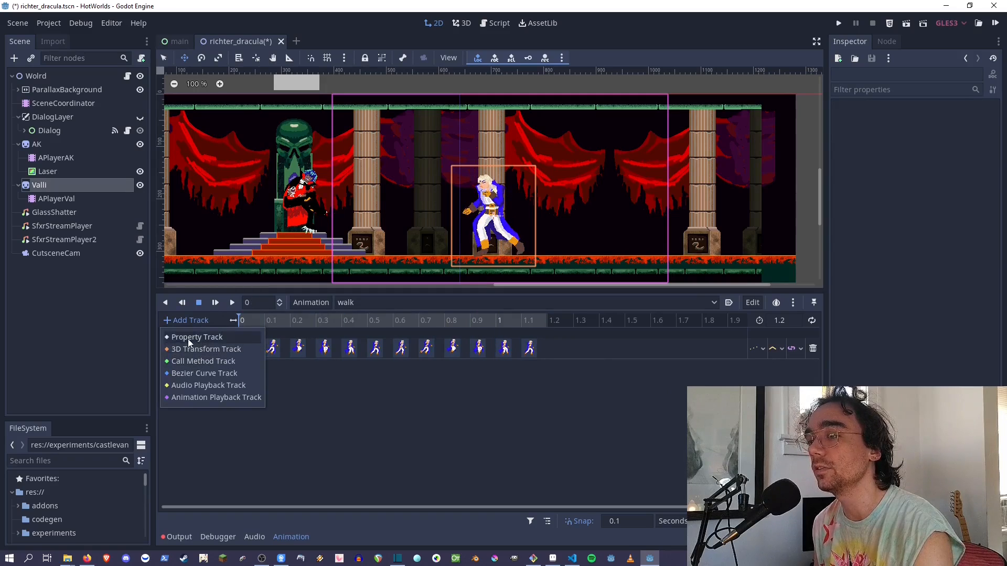
left_click(197, 337)
scroll(189, 202, "up", 3)
scroll(179, 215, "down", 3)
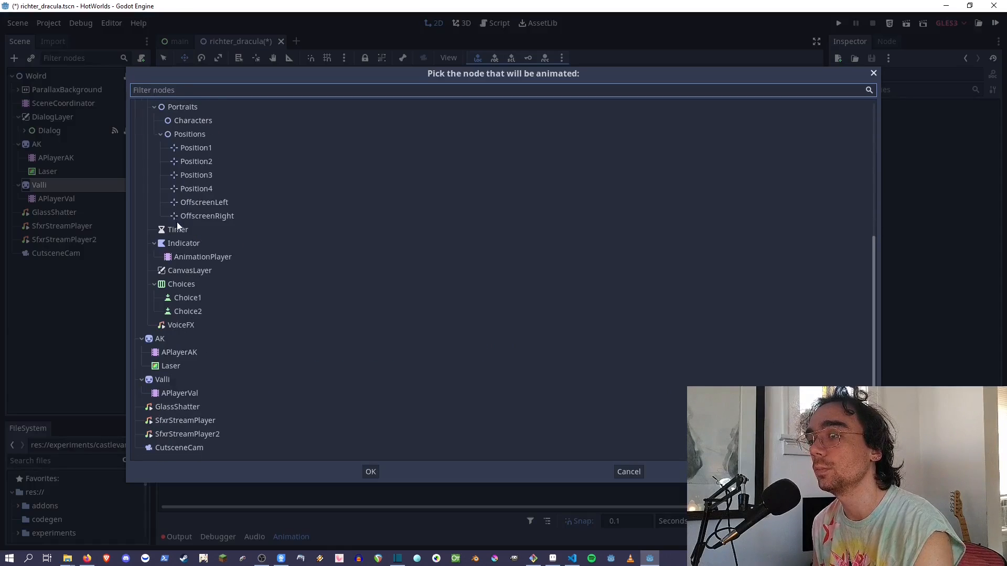
double_click(163, 381)
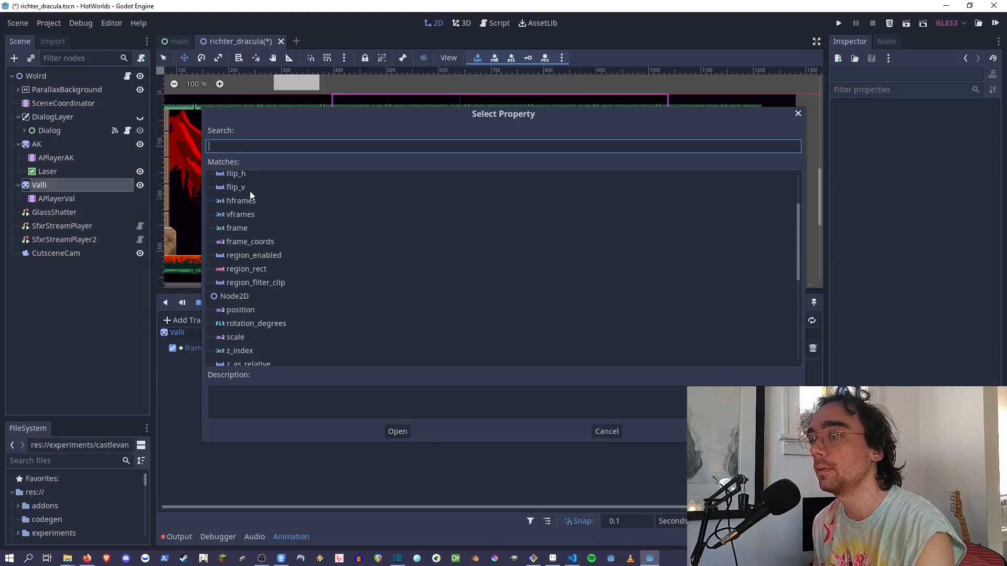
scroll(250, 195, "up", 3)
scroll(251, 210, "down", 3)
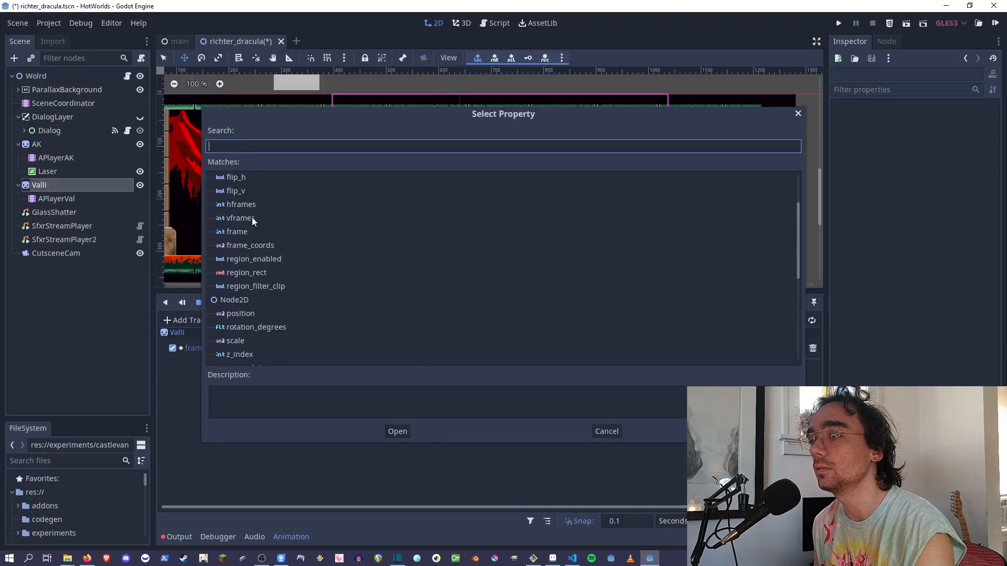
scroll(252, 220, "down", 3)
left_click(243, 246)
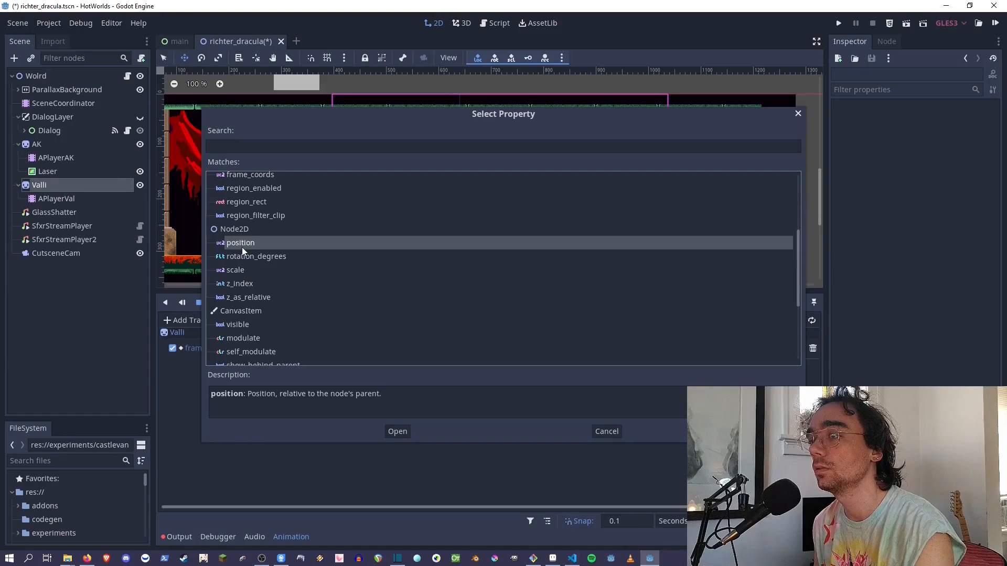
double_click(240, 244)
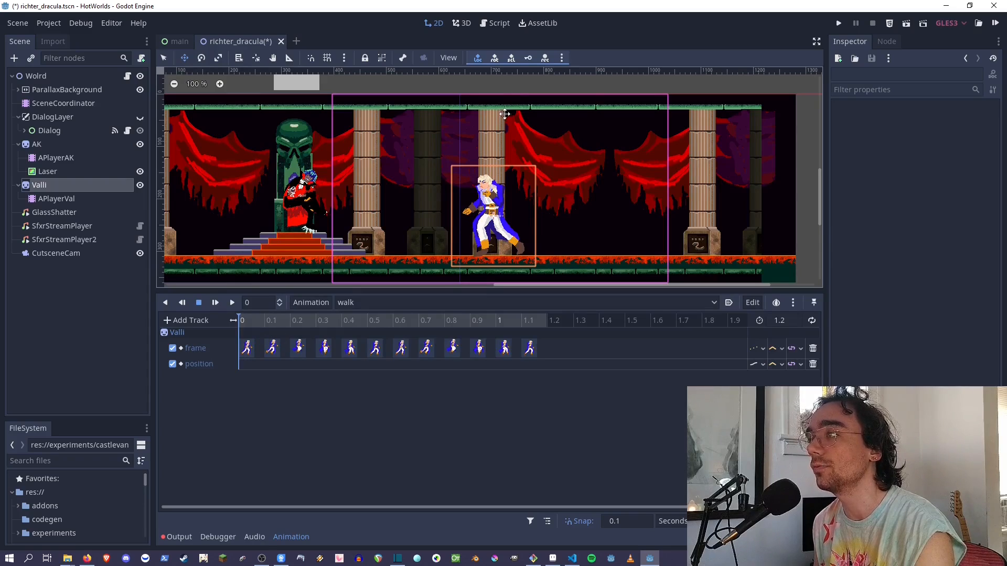
Insert a position key for Valli at 0 s in the walk animation and select that key.
left_click(529, 60)
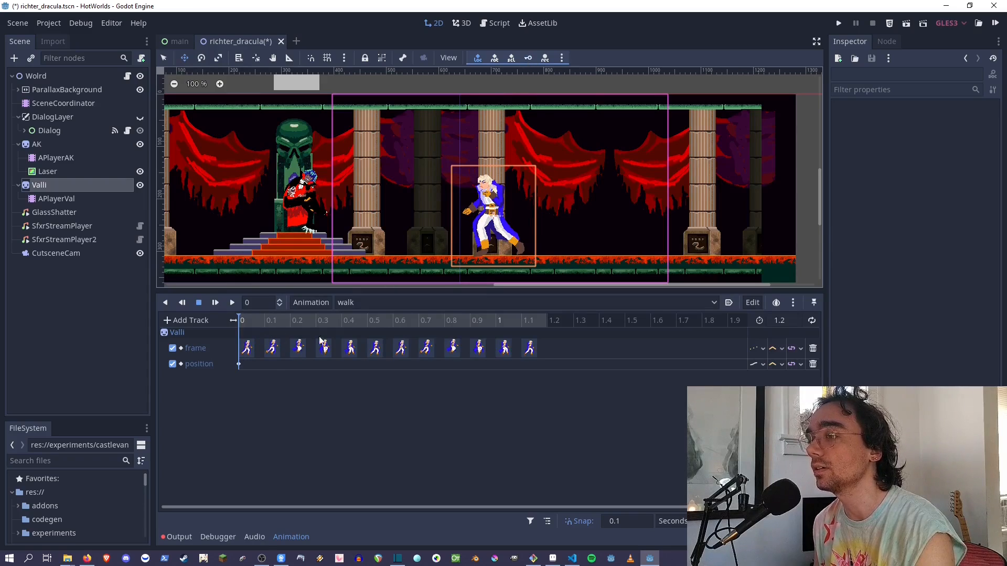
left_click(239, 364)
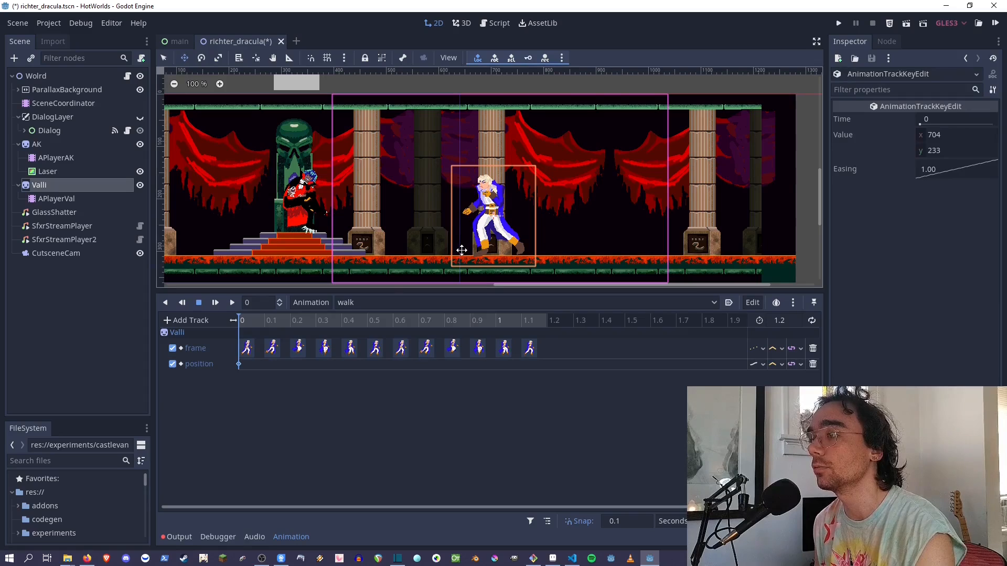
Try an unkeyed move of Valli toward the throne stairs, move the walk animation to 1.2 s, and reselect Valli.
left_click_drag(461, 250, 332, 250)
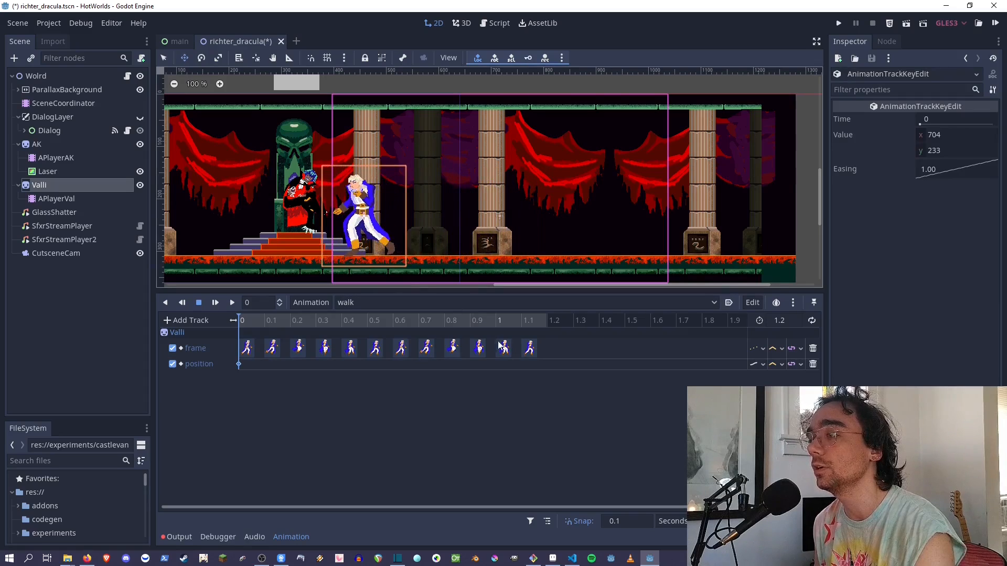
left_click_drag(524, 325, 543, 328)
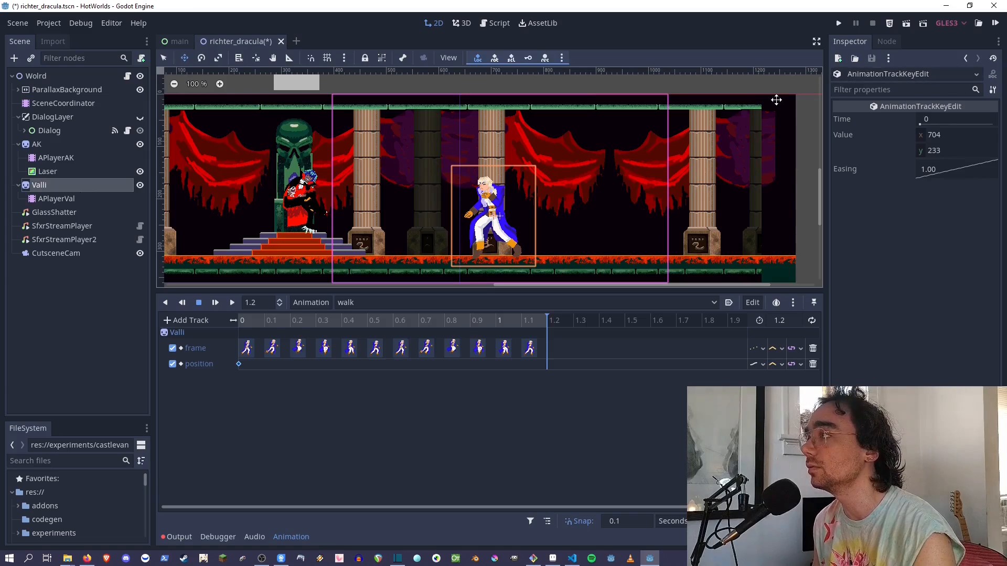
left_click(45, 171)
left_click(47, 189)
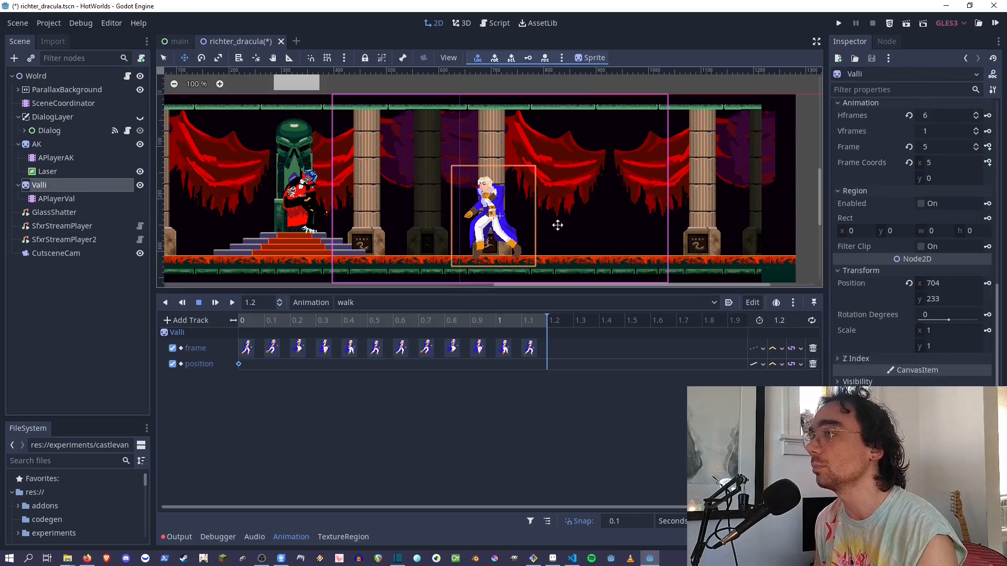
Enable automatic key insertion and move Valli to position 688, 233 to key it at 1.2 s in the walk animation.
left_click(477, 56)
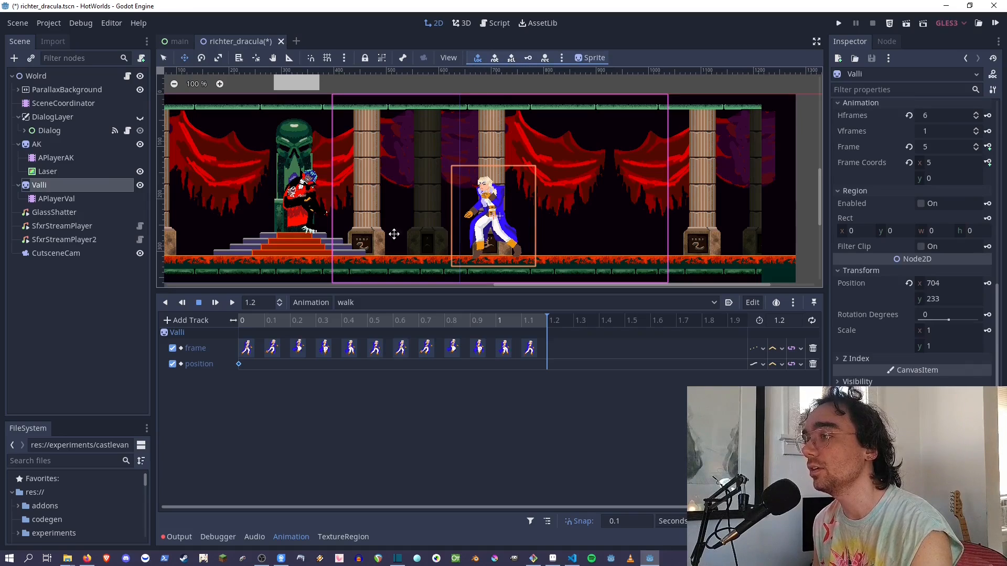
left_click(544, 59)
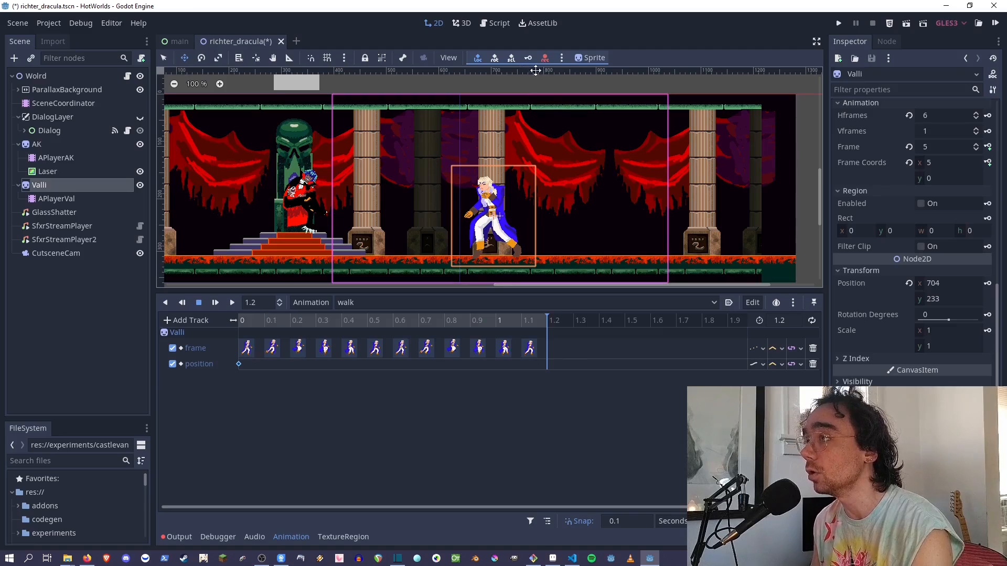
left_click(169, 322)
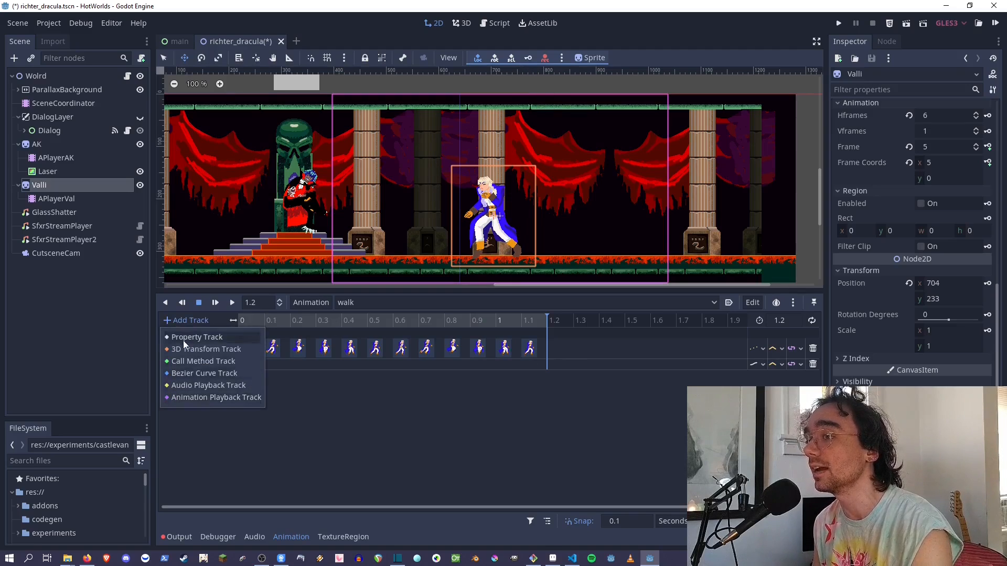
left_click(404, 475)
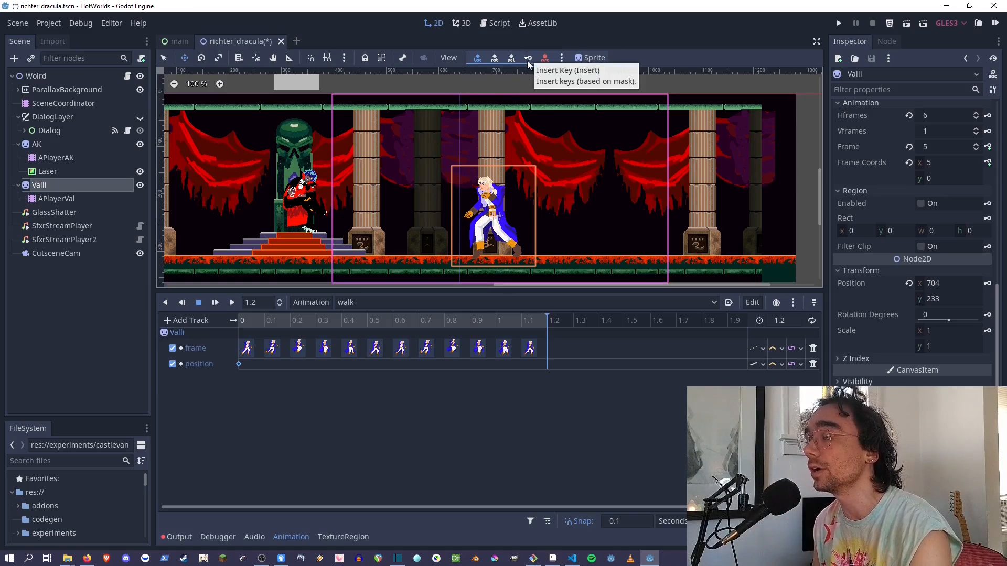
left_click_drag(524, 250, 516, 249)
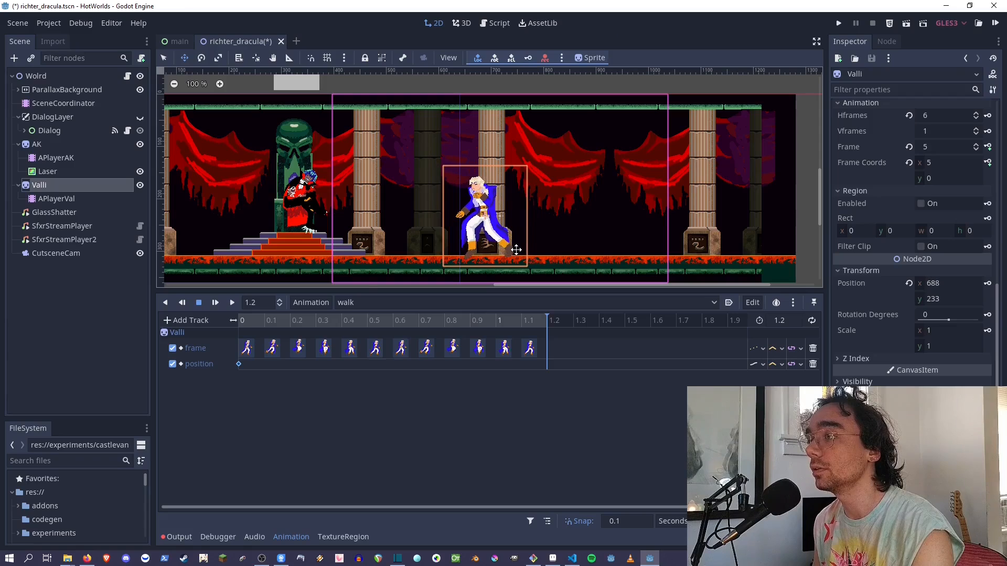
left_click(168, 320)
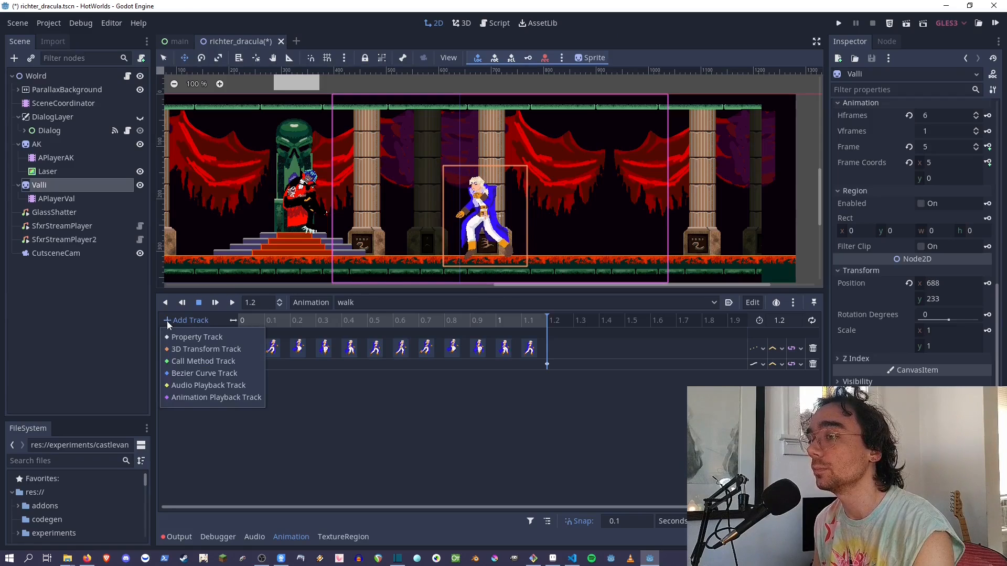
left_click(172, 336)
key("Escape")
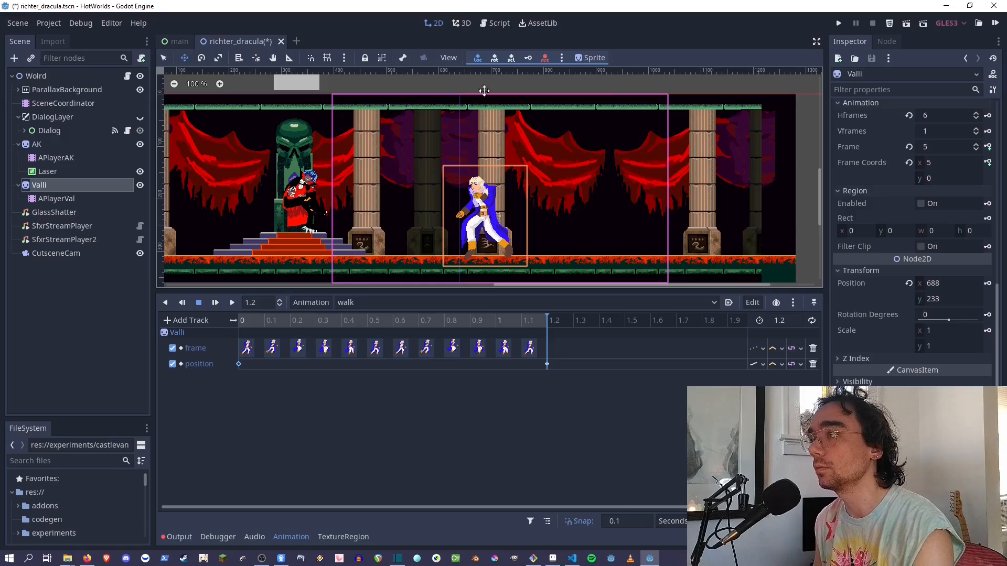
left_click(529, 58)
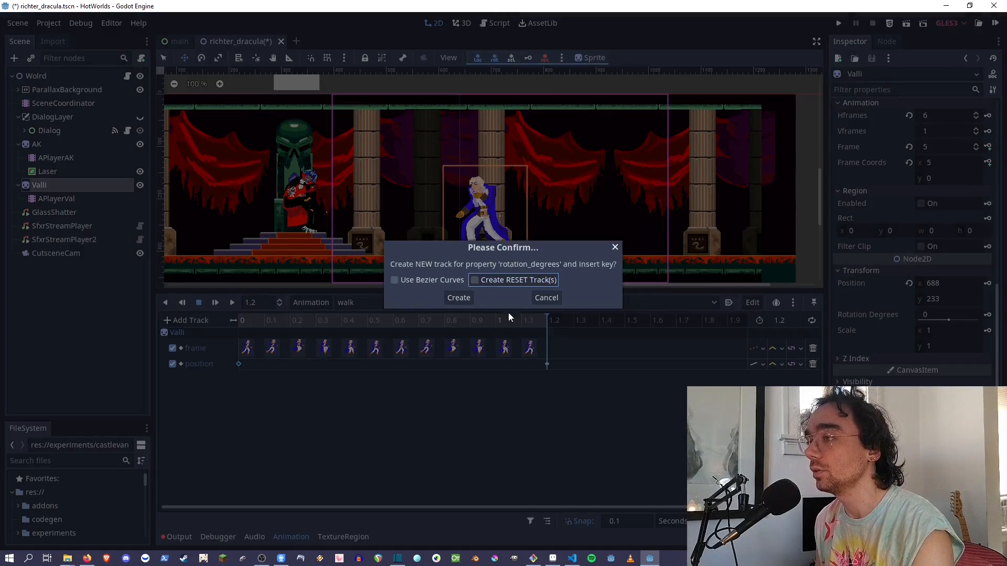
left_click(546, 298)
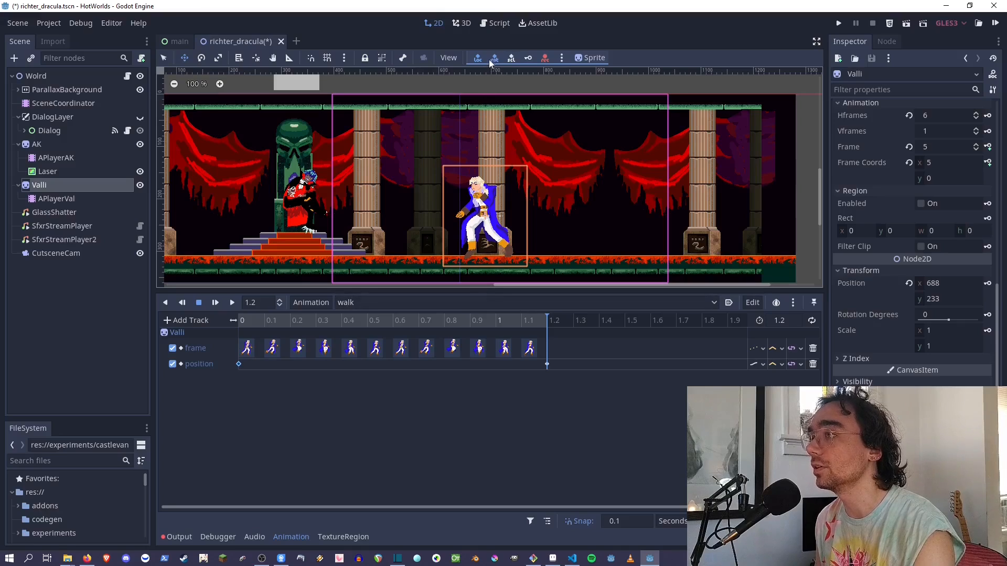
Create a rotation_degrees track for Valli keyed at 1.2 s, and move Valli to 602, 188 at 1 s to key its position.
left_click(527, 58)
left_click(461, 297)
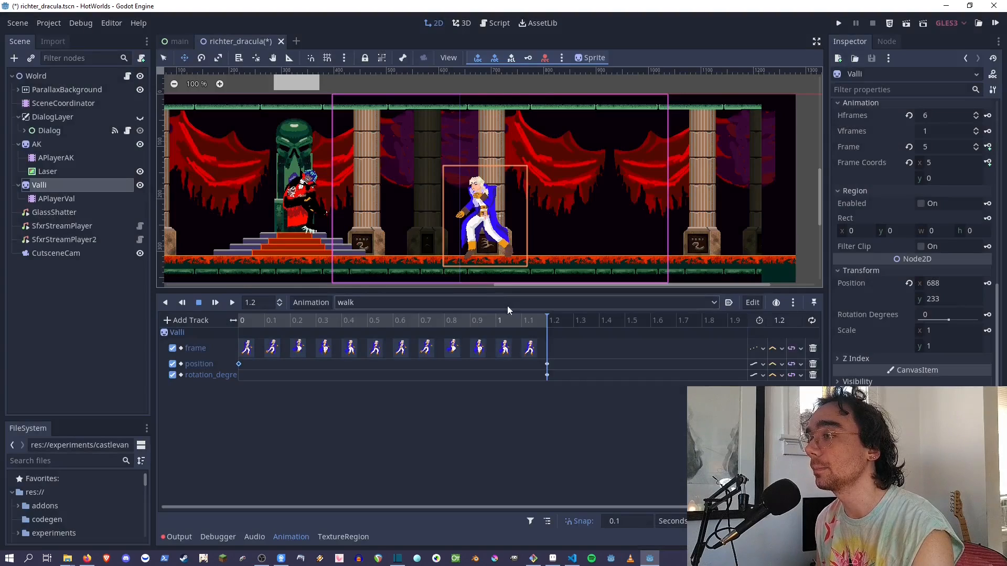
left_click(498, 320)
left_click_drag(527, 242, 481, 218)
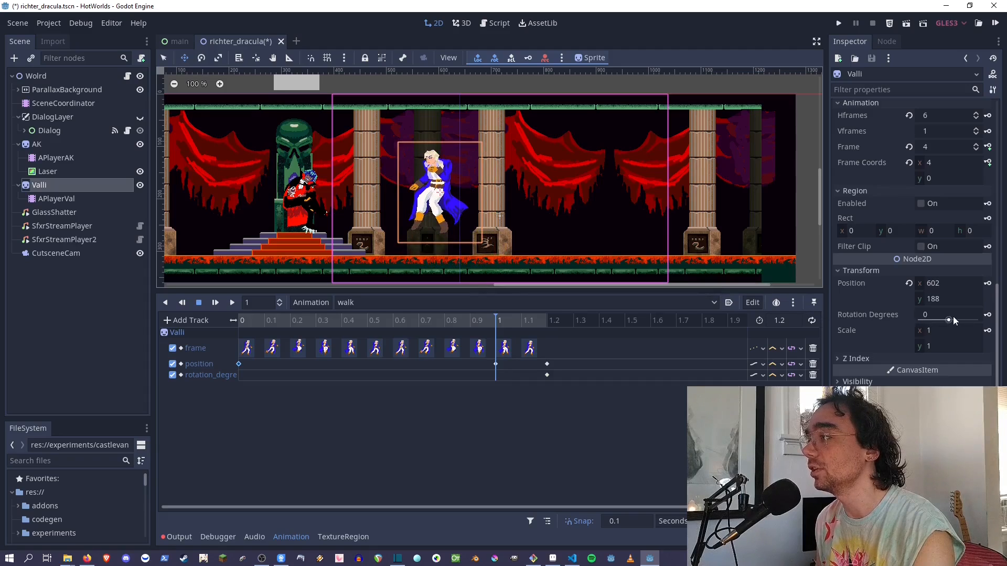
Rotate Valli at 1 s, trying -87.7 degrees and keying -38.5 degrees, and review the walk animation by playing and scrubbing it.
left_click_drag(949, 323, 942, 321)
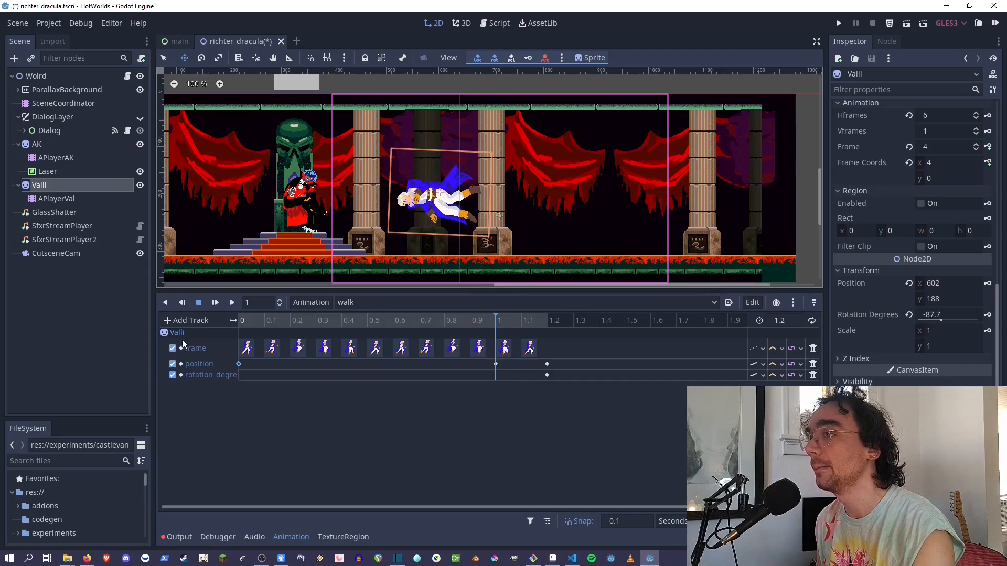
left_click(215, 303)
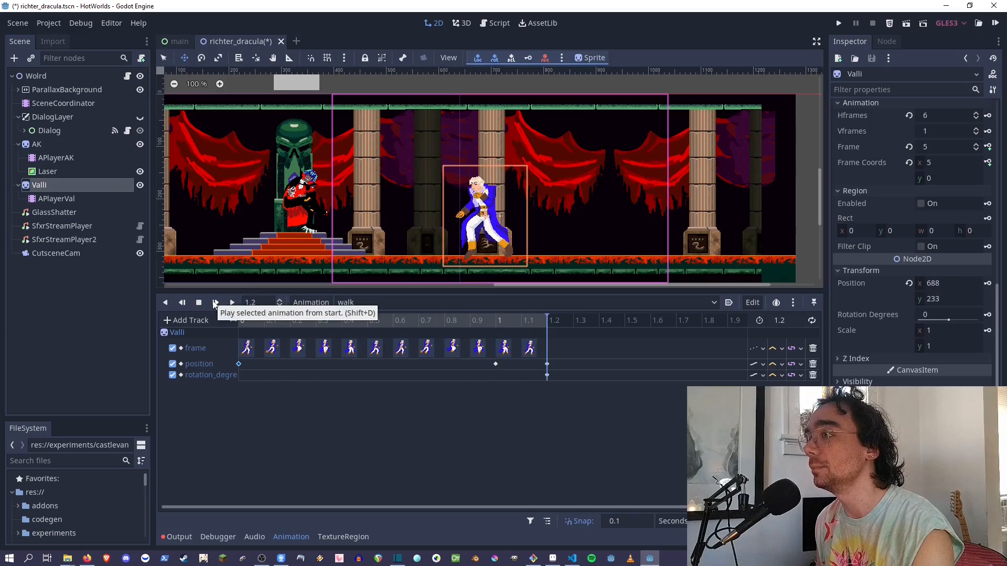
left_click(495, 320)
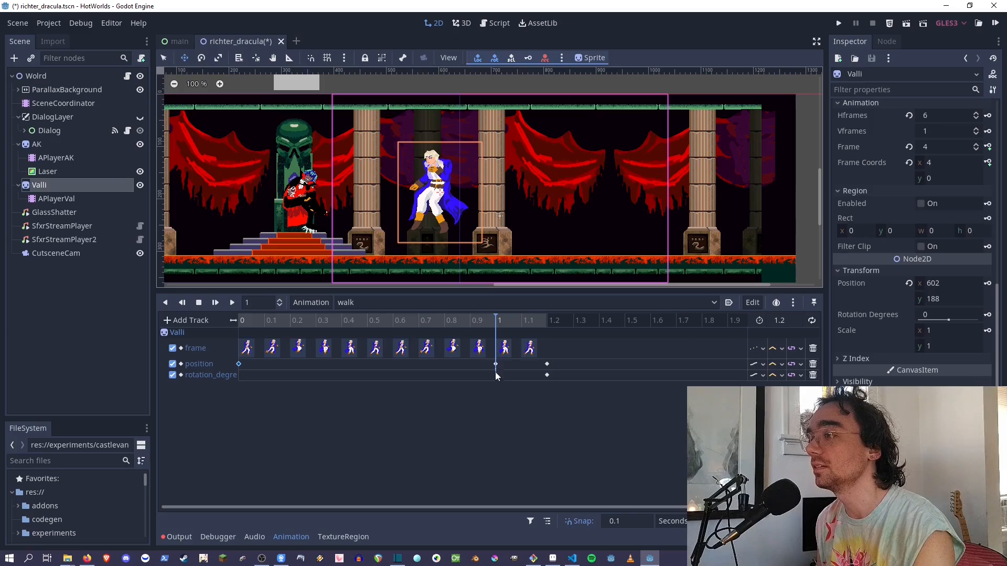
left_click_drag(492, 203, 482, 171)
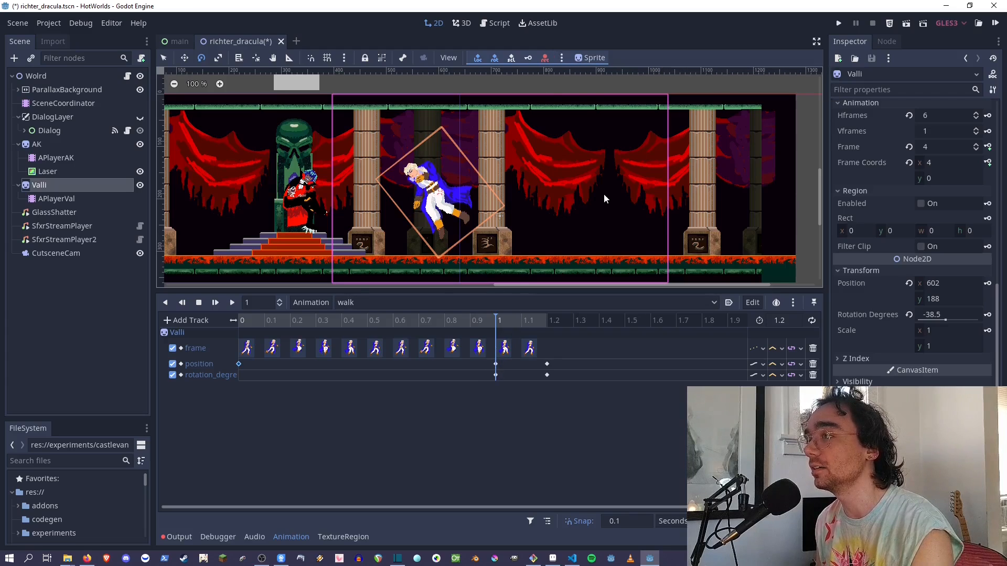
left_click(909, 315)
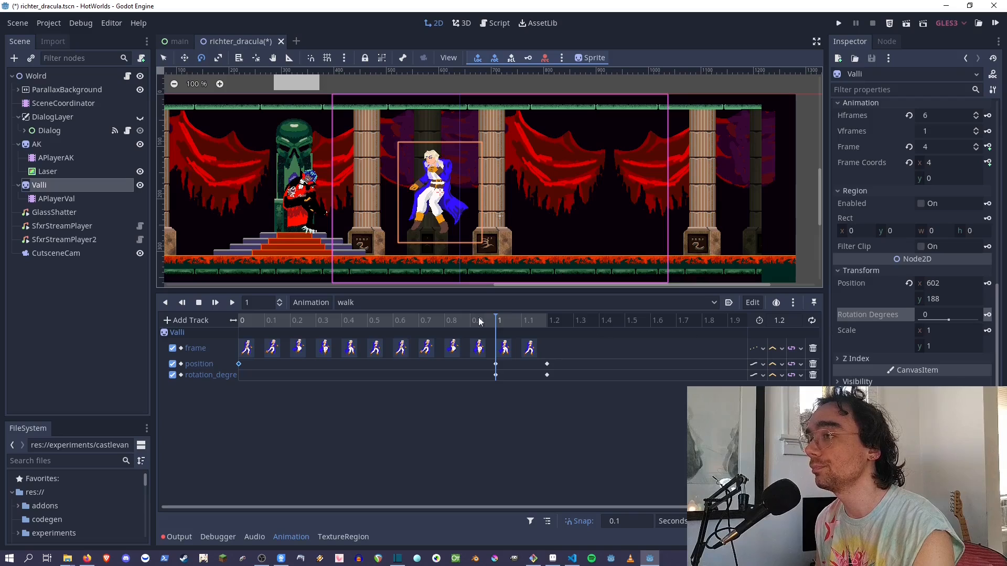
left_click(231, 303)
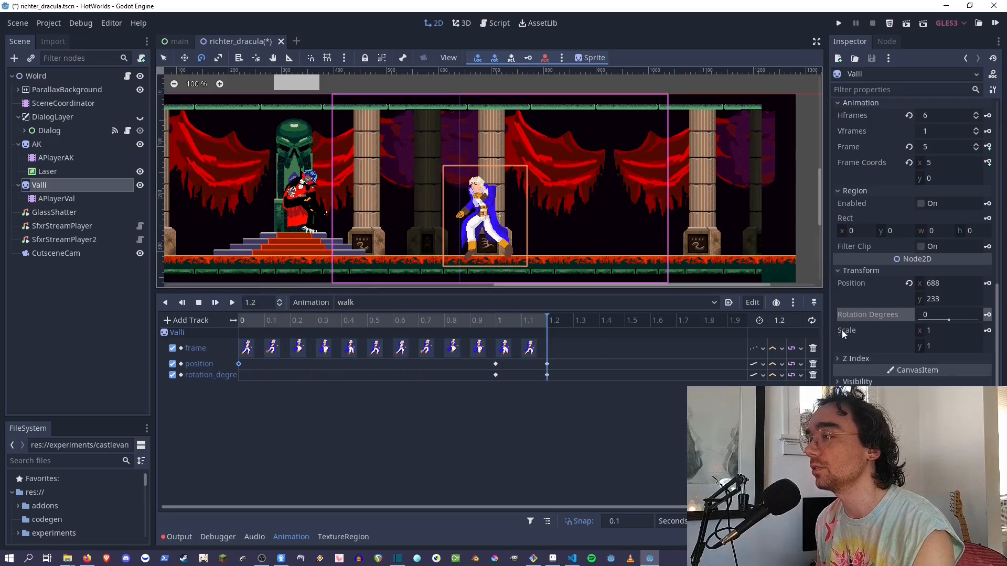
mouse_move(513, 320)
left_mouse_down()
mouse_move(538, 320)
mouse_move(502, 320)
mouse_move(536, 325)
mouse_move(510, 325)
left_mouse_up()
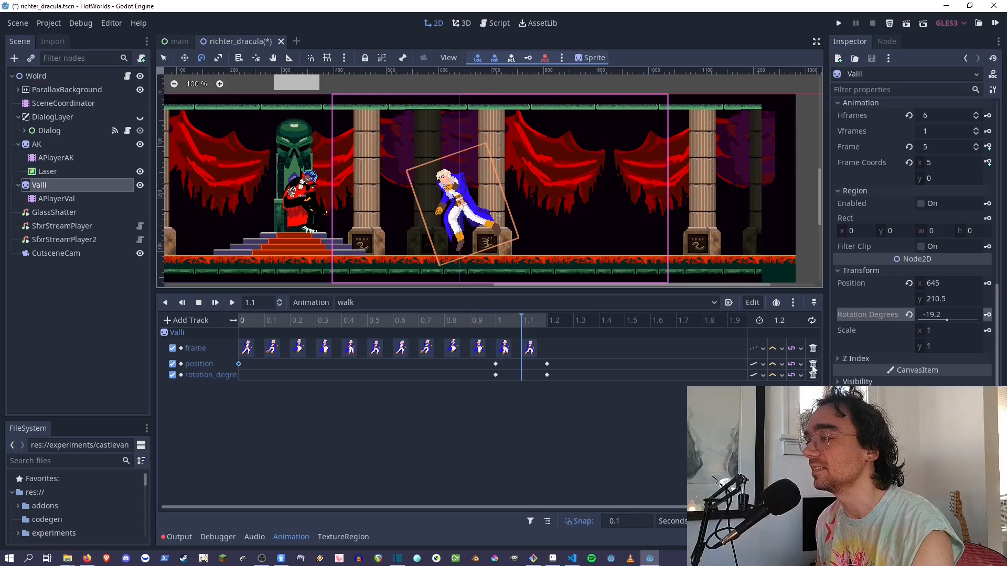
Delete the walk animation's position and rotation_degrees tracks, playing the animation between the two deletions.
left_click(814, 364)
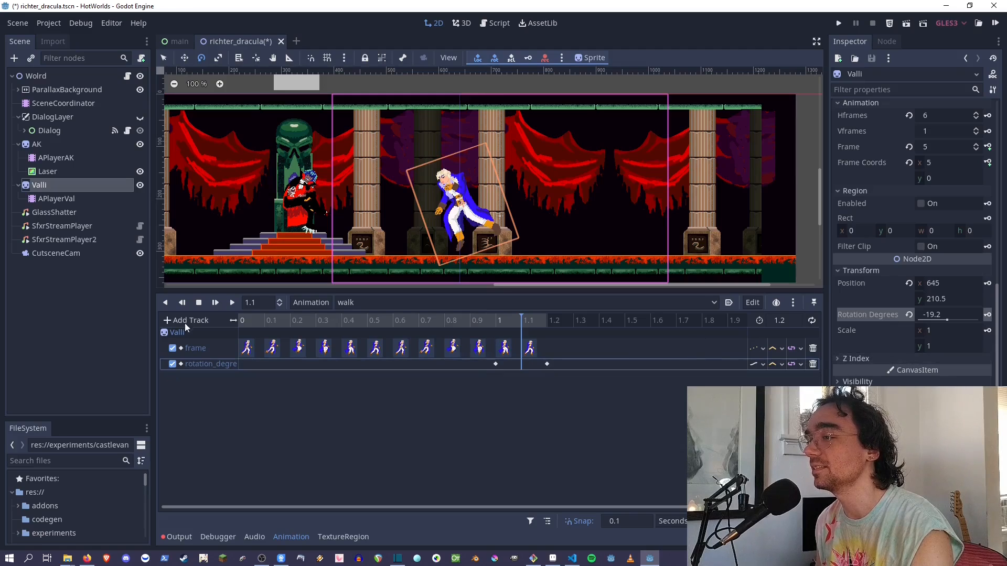
left_click(214, 303)
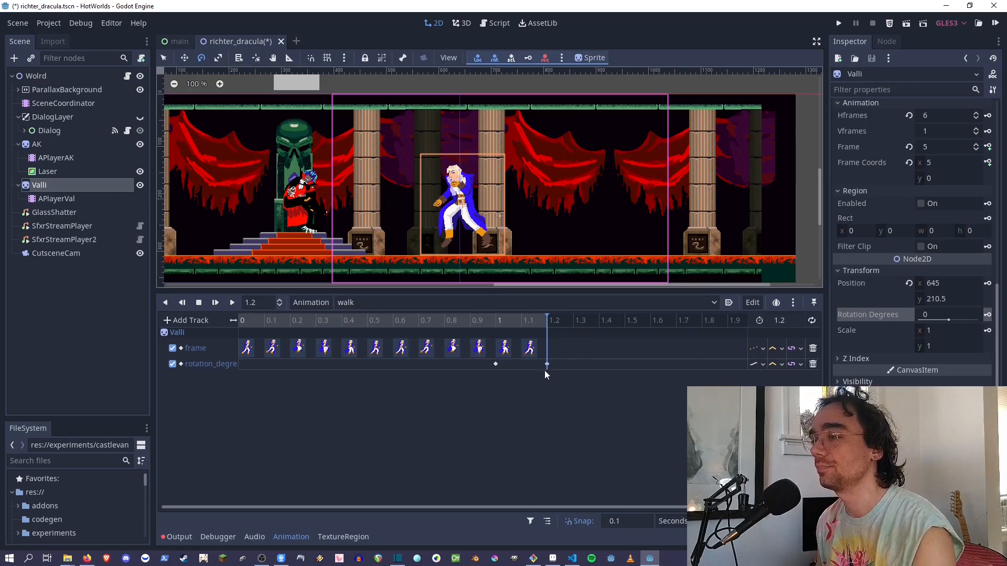
left_click(813, 364)
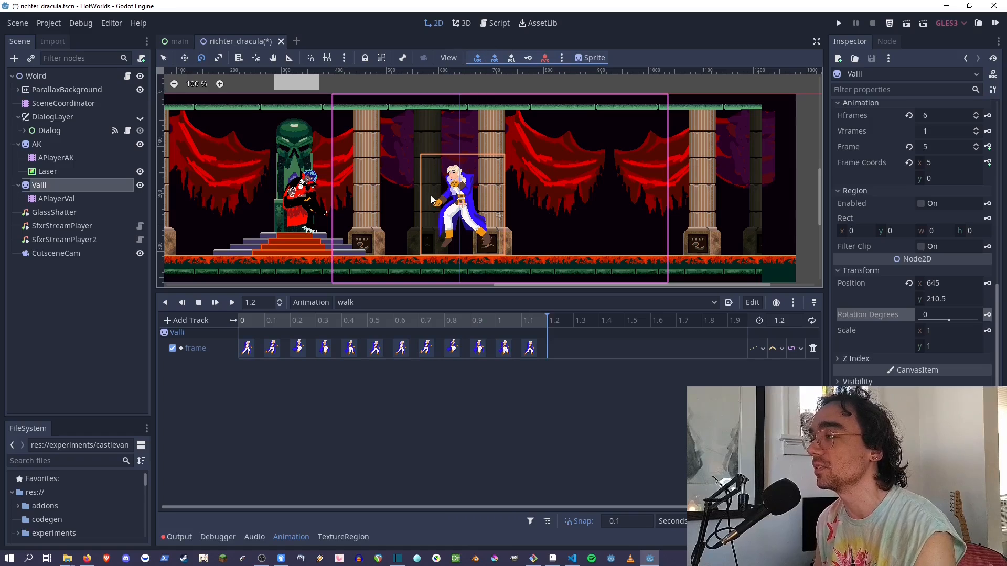
Move Valli to 727, 236 at 0 s and insert a position key on a new track with Create RESET Track(s) enabled.
left_click_drag(416, 322, 117, 253)
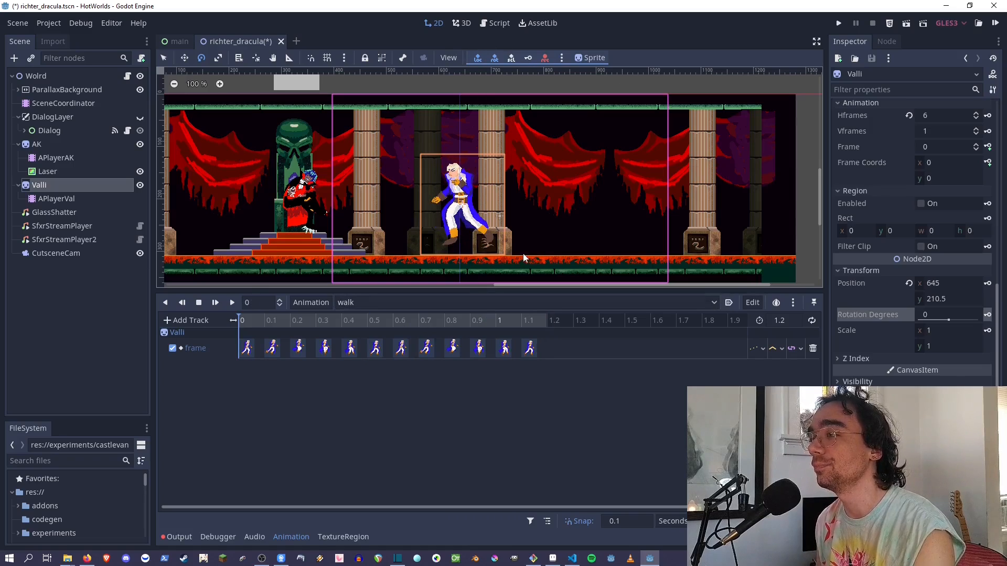
left_click_drag(481, 246, 524, 259)
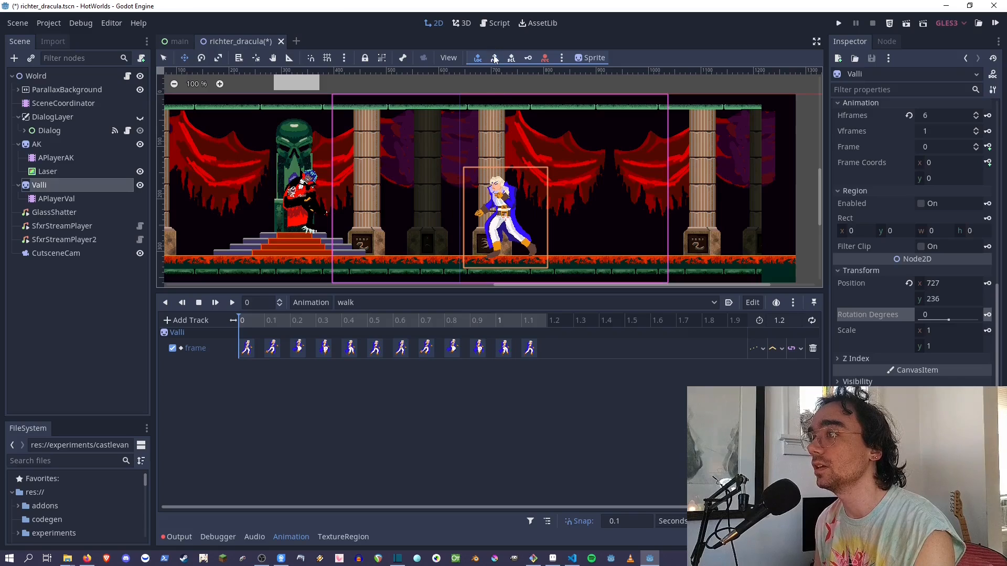
left_click(528, 58)
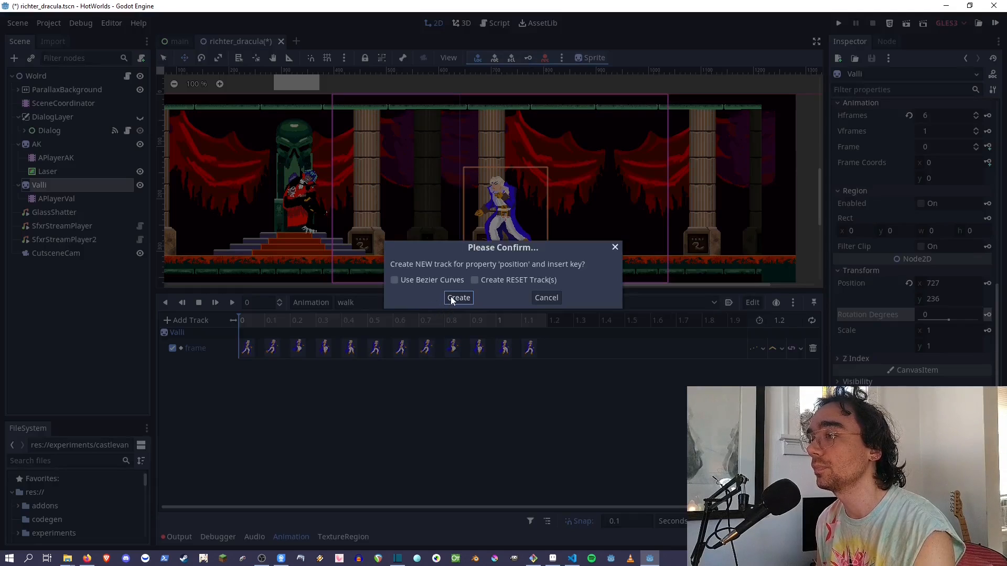
left_click(479, 280)
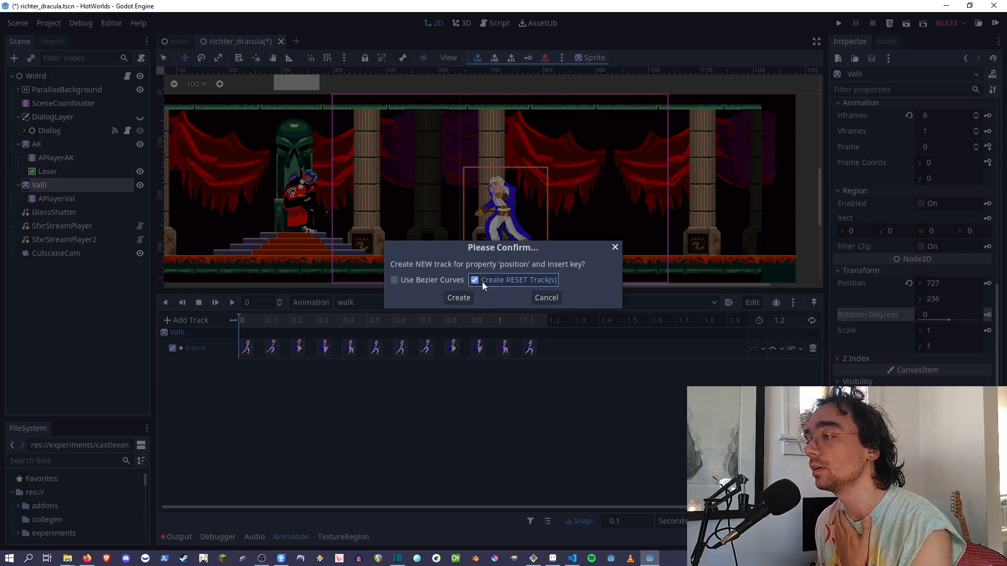
left_click(457, 298)
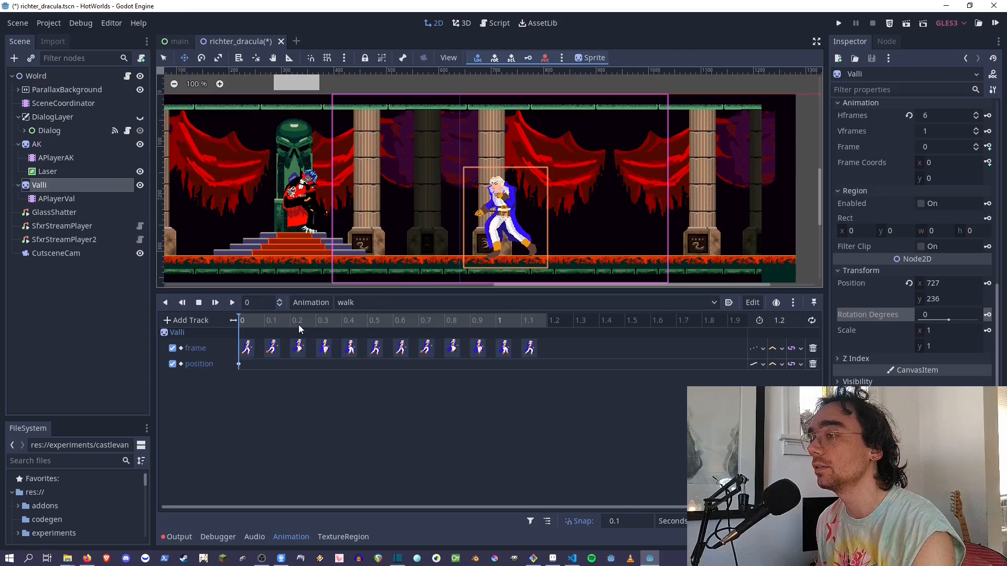
Try rotating Valli to 44.4 degrees at 1.2 s in the walk animation, and undo the rotation.
left_click_drag(297, 323, 218, 356)
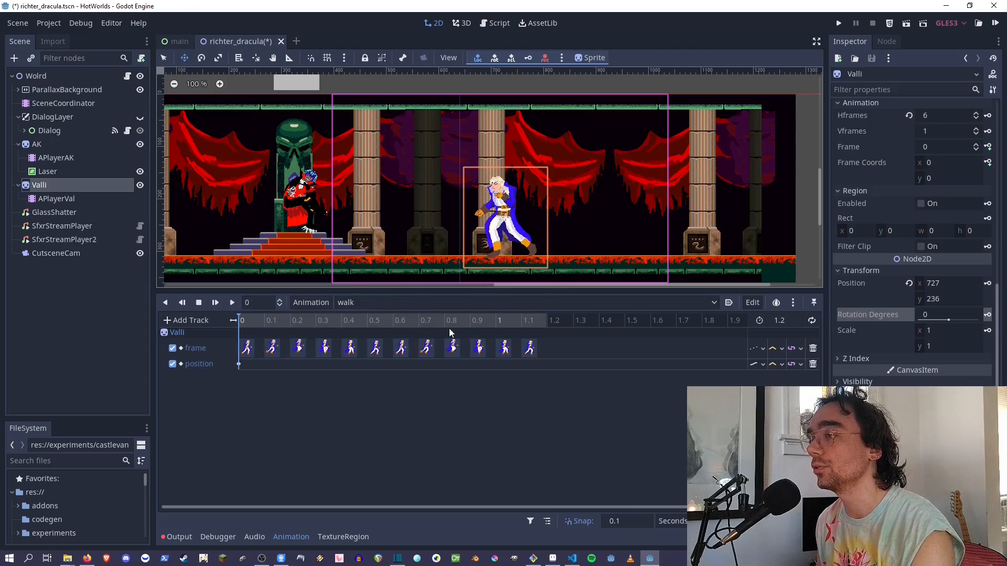
left_click(549, 321)
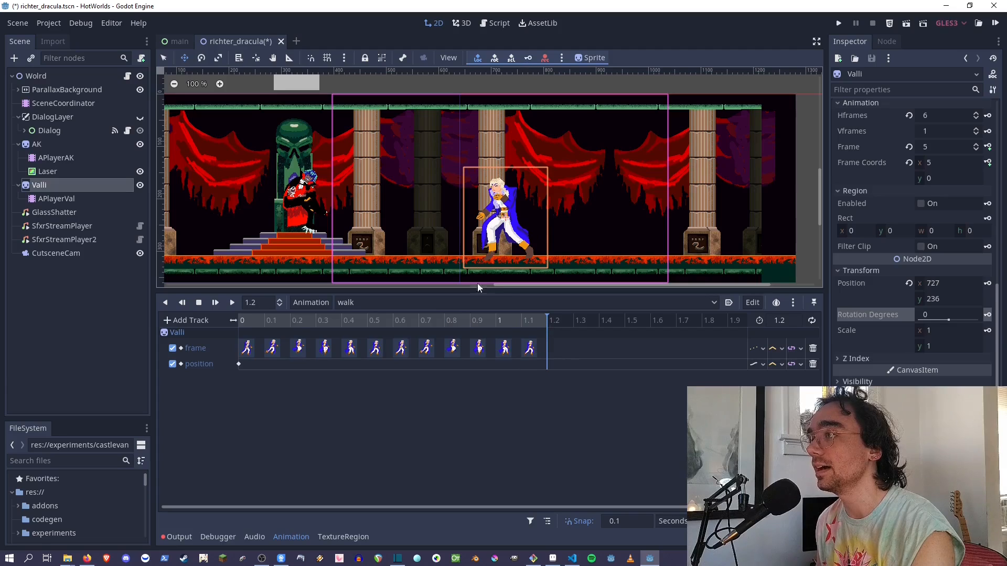
key("e")
left_click_drag(514, 252, 487, 251)
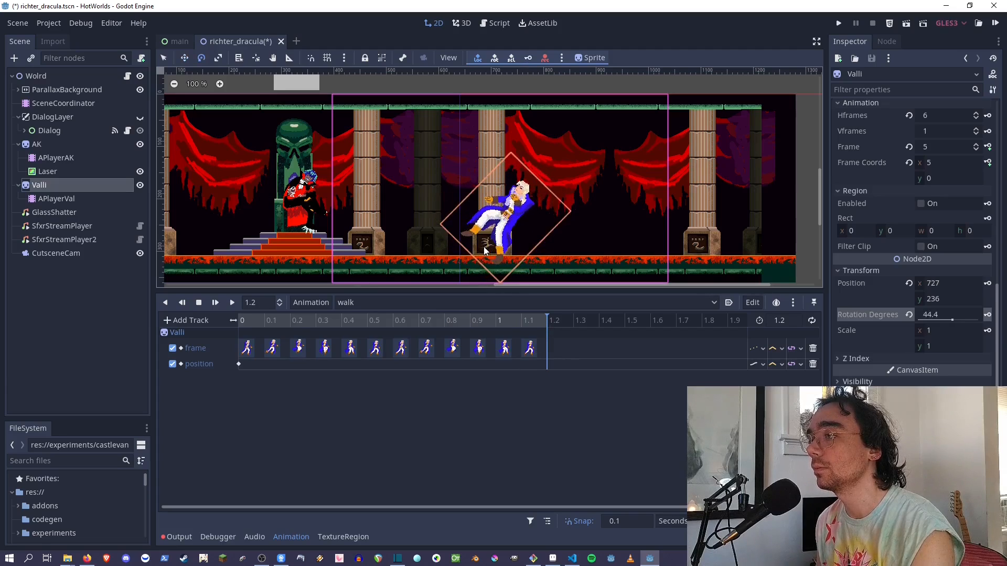
key("ctrl+z")
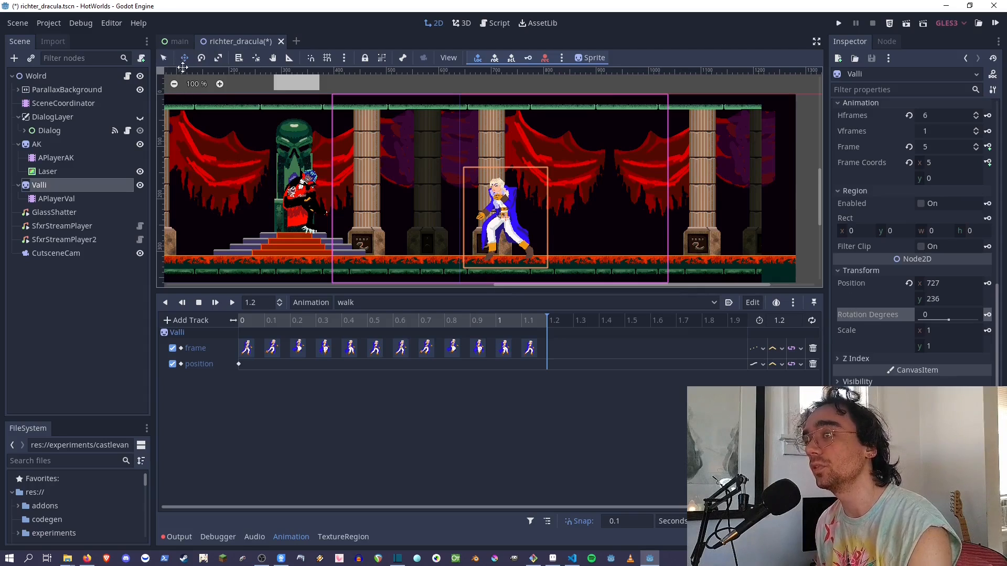
Stretch Valli's sprite slightly wider with the Select tool, to an x scale of about 1.081.
key("q")
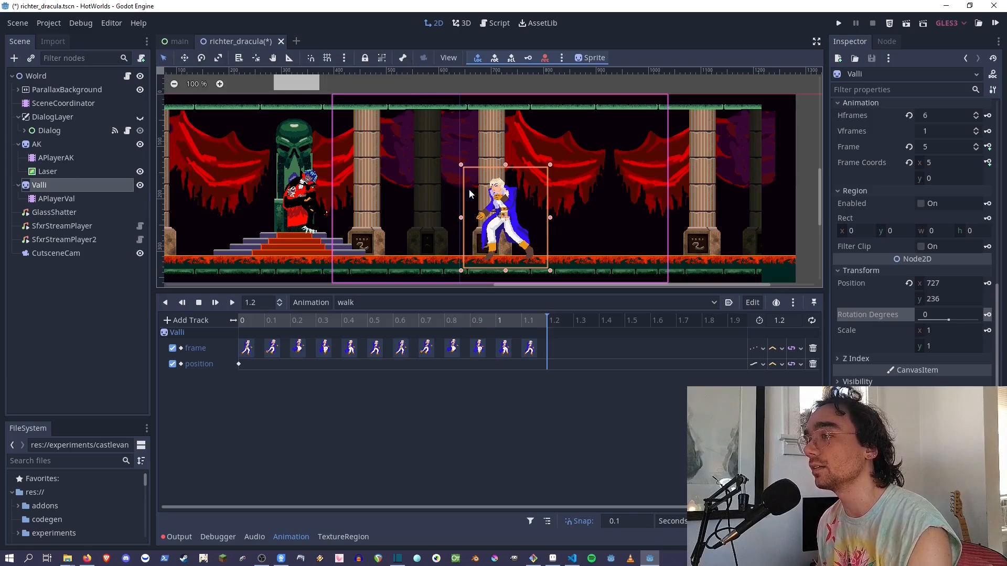
left_click_drag(463, 221, 456, 221)
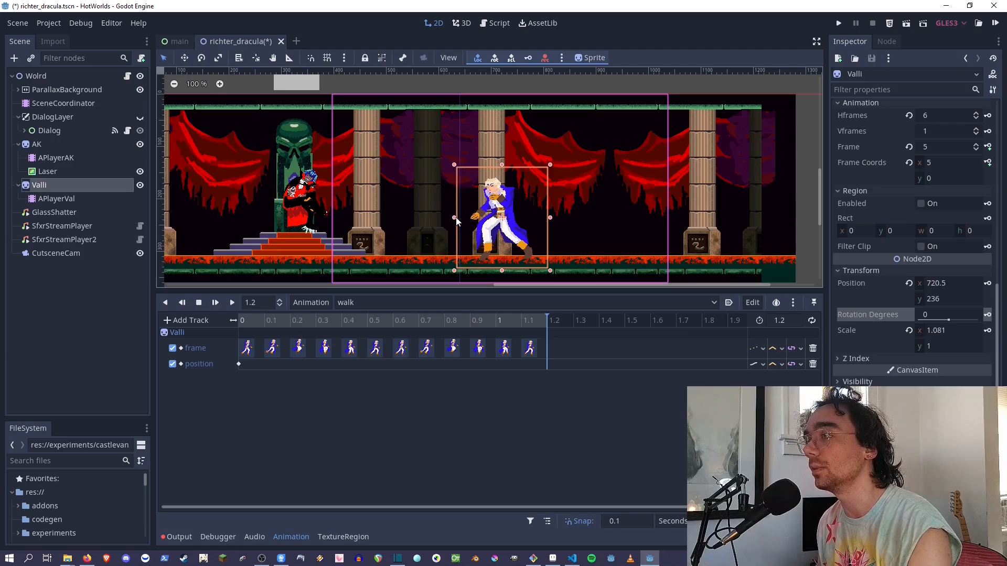
Undo the sprite's stretch and try repositioning Valli with the Select and Move tools, undoing the extra changes.
key("ctrl+z")
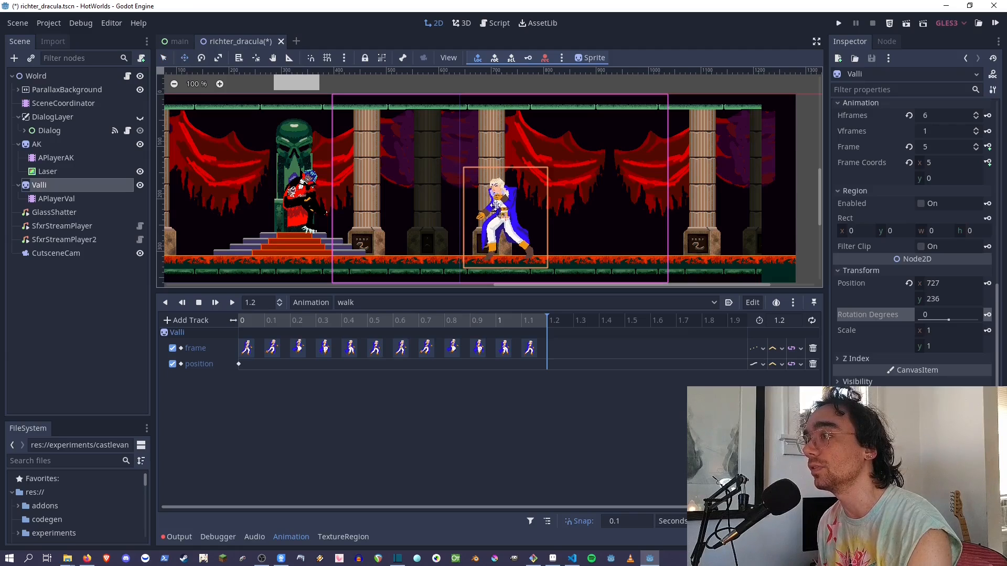
left_click_drag(489, 201, 486, 204)
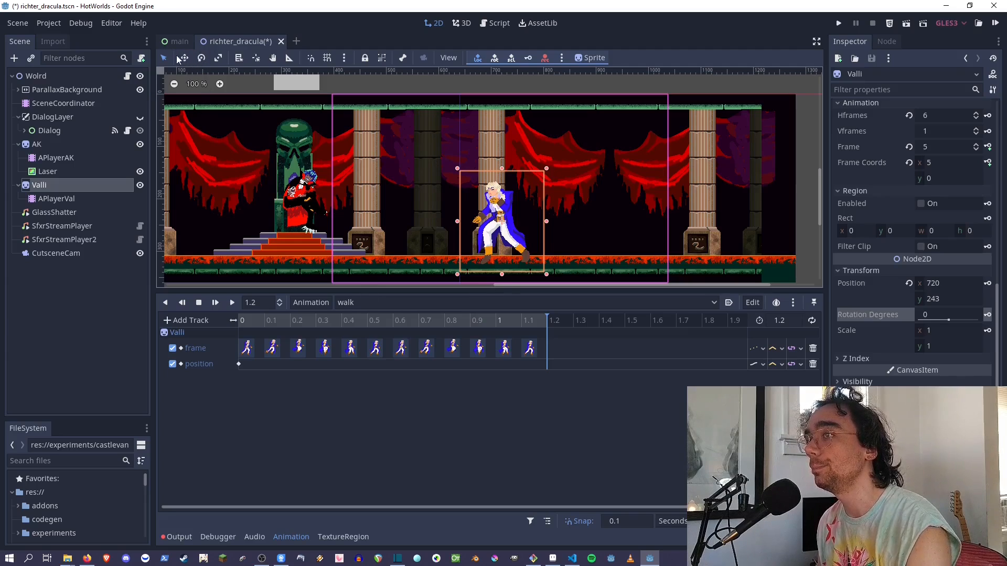
left_click_drag(429, 191, 405, 188)
mouse_move(467, 193)
left_mouse_down()
mouse_move(493, 189)
mouse_move(476, 186)
left_mouse_up()
key("ctrl+z")
key("ctrl+z")
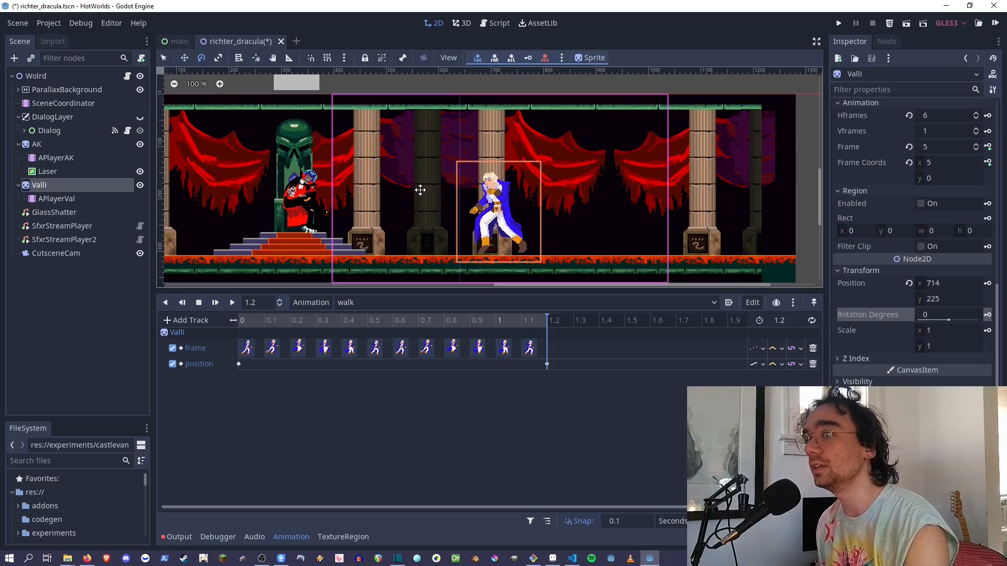
key("r")
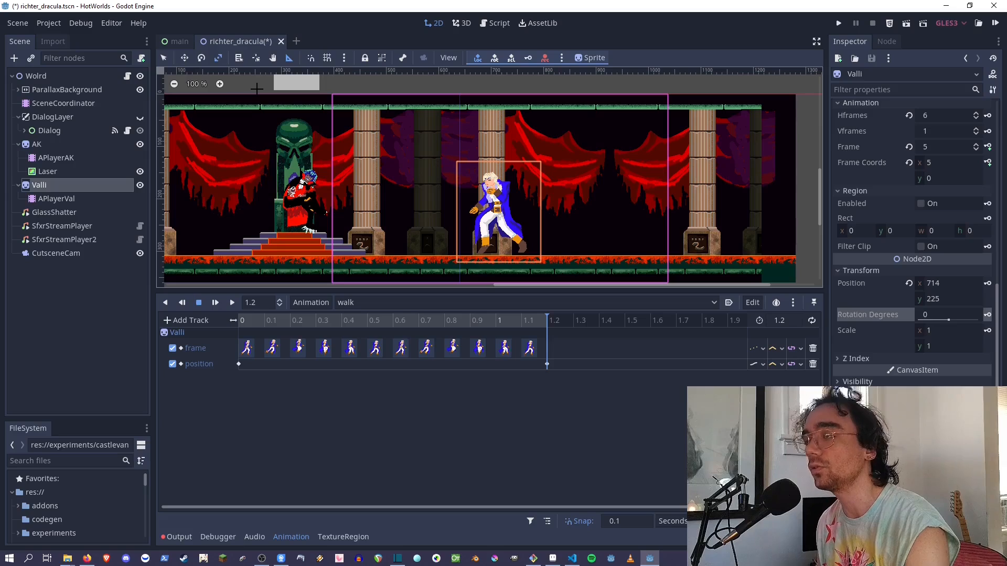
mouse_move(564, 223)
left_mouse_down()
mouse_move(564, 213)
mouse_move(545, 220)
left_mouse_up()
key("ctrl+z")
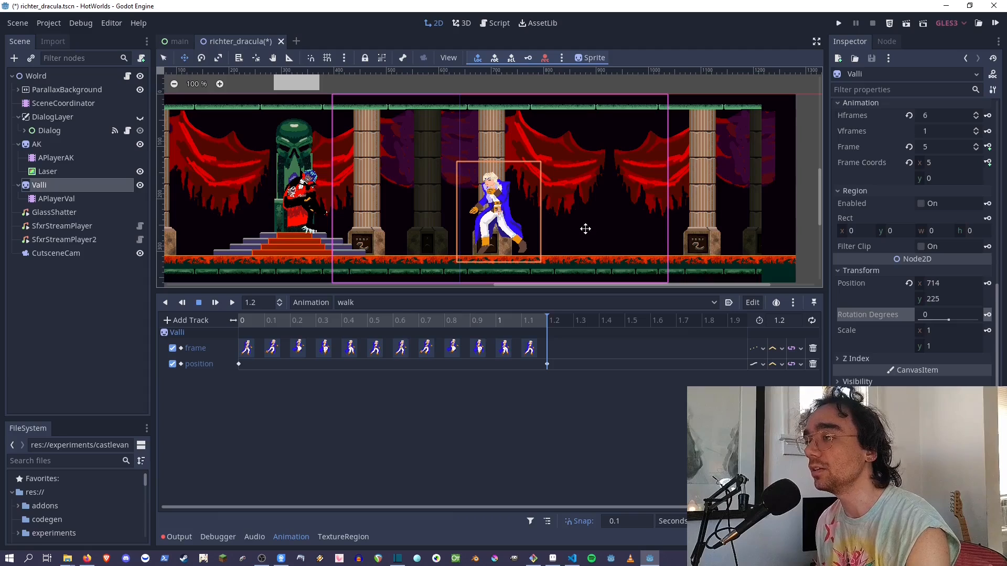
Delete the position key at 1.2 s in the walk animation and scrub the timeline near its end.
left_click(548, 363)
right_click(547, 366)
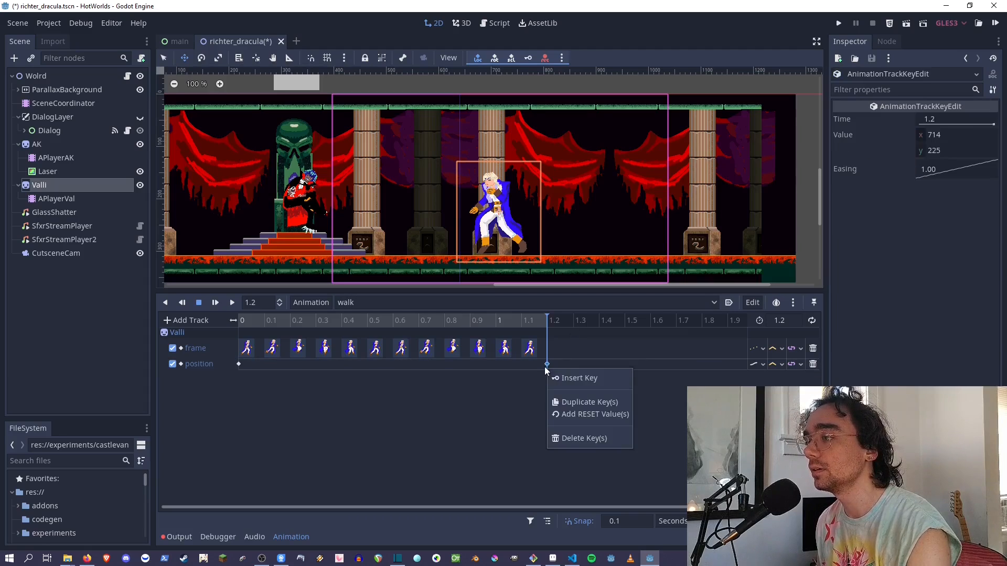
left_click(559, 439)
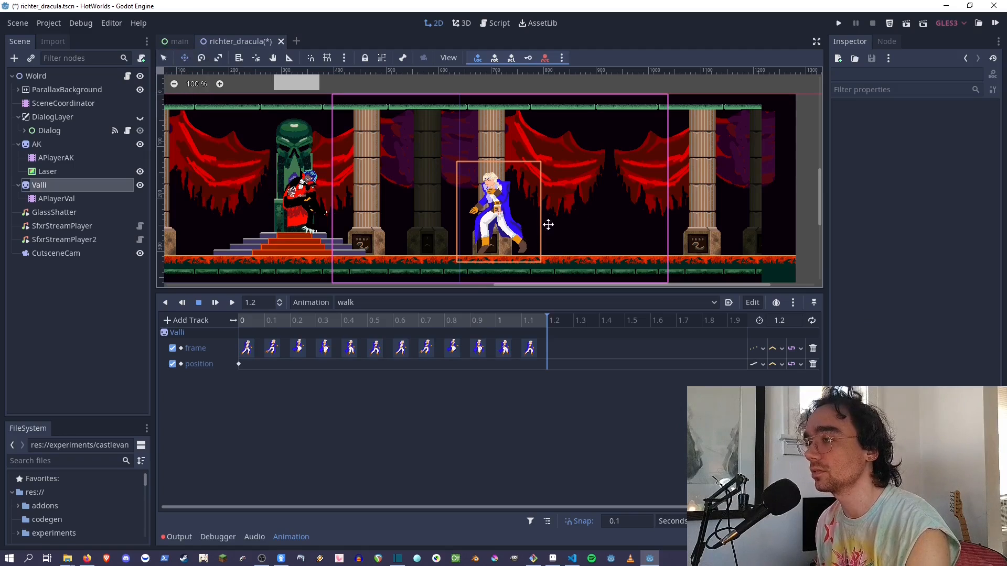
mouse_move(512, 320)
left_mouse_down()
mouse_move(206, 337)
mouse_move(525, 333)
left_mouse_up()
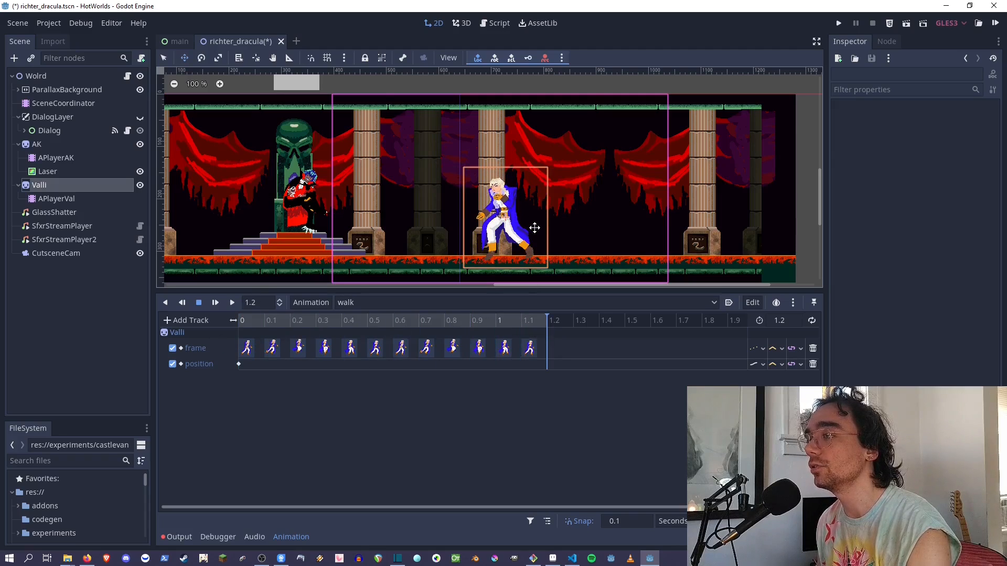
Move Valli horizontally to 436, 236 beside the throne steps at 1.2 s in the walk animation, and save the scene.
left_click_drag(534, 227, 382, 227)
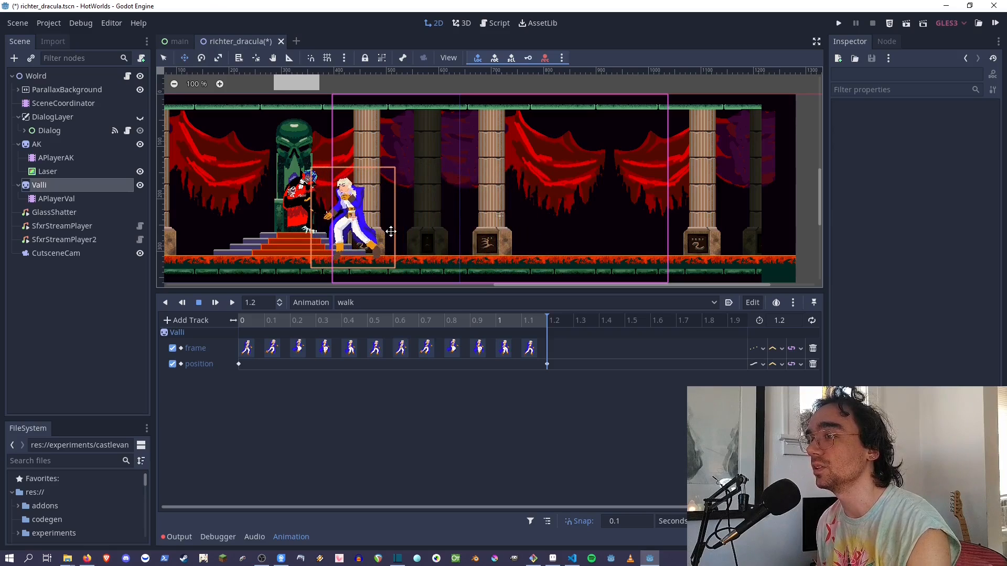
scroll(393, 229, "down", 1)
middle_click_drag(396, 227, 504, 220)
key("ctrl+s")
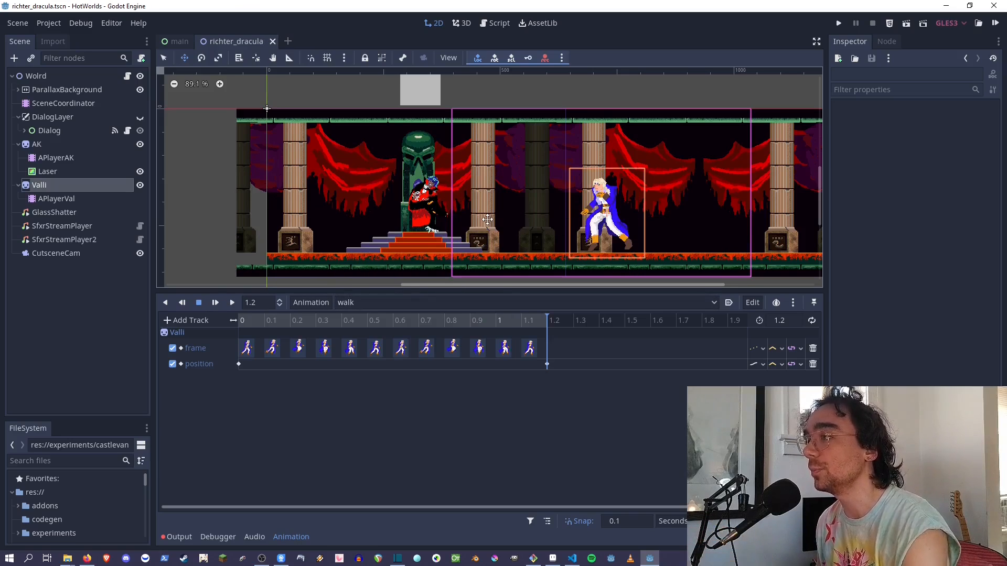
Check APlayerVal's Reset On Save setting and examine the tracks of its RESET animation.
left_click(56, 198)
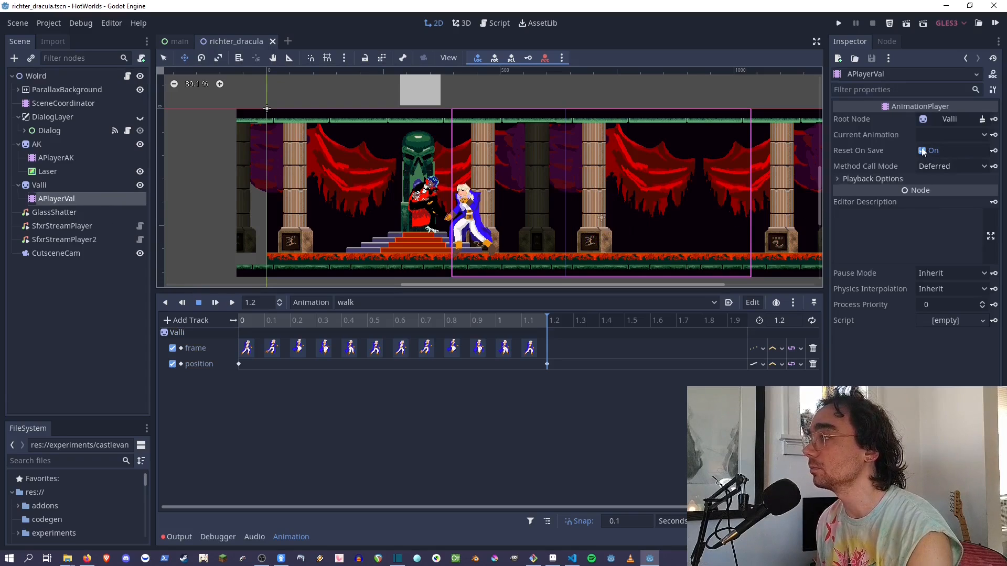
left_click(553, 304)
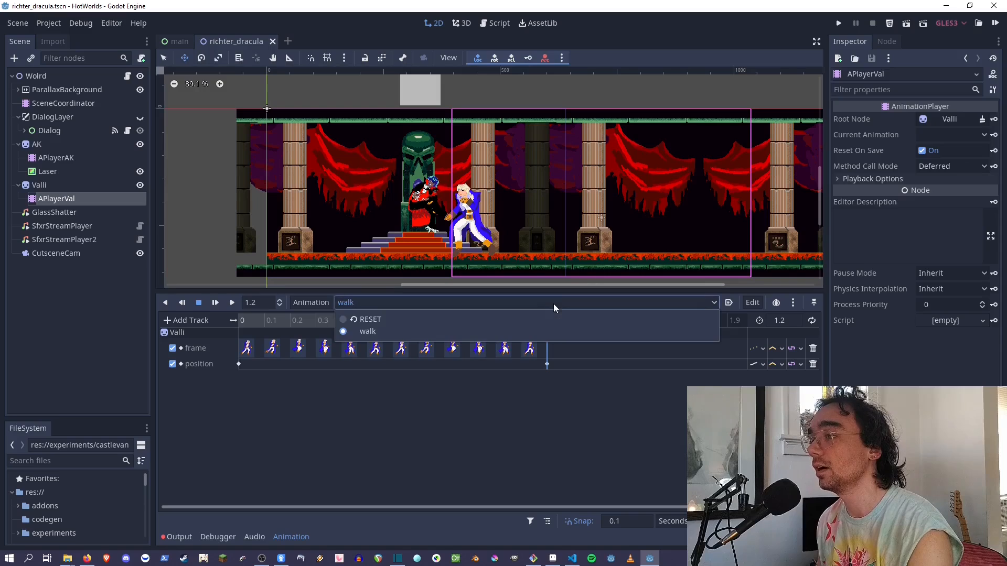
left_click(545, 320)
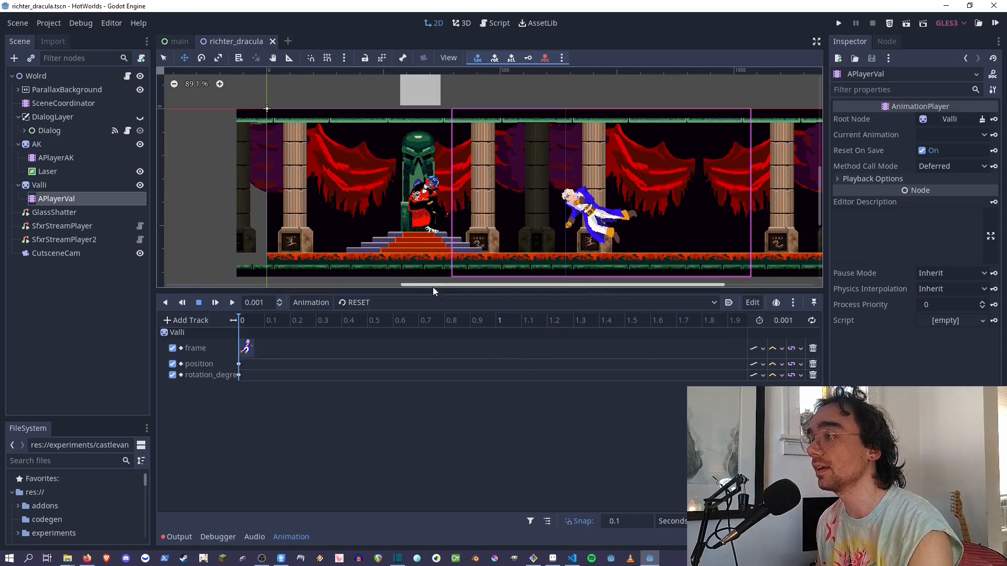
left_click(388, 304)
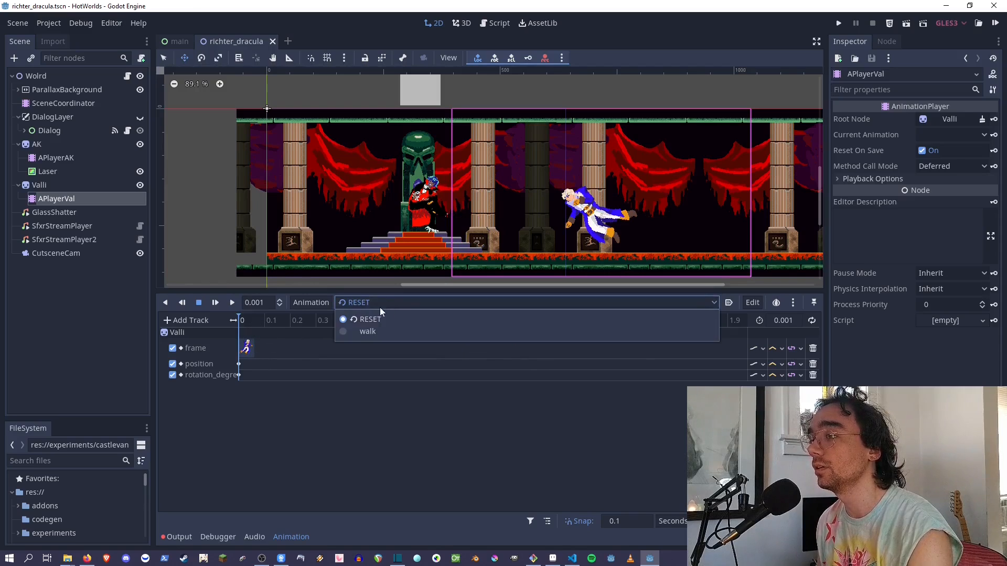
left_click(623, 44)
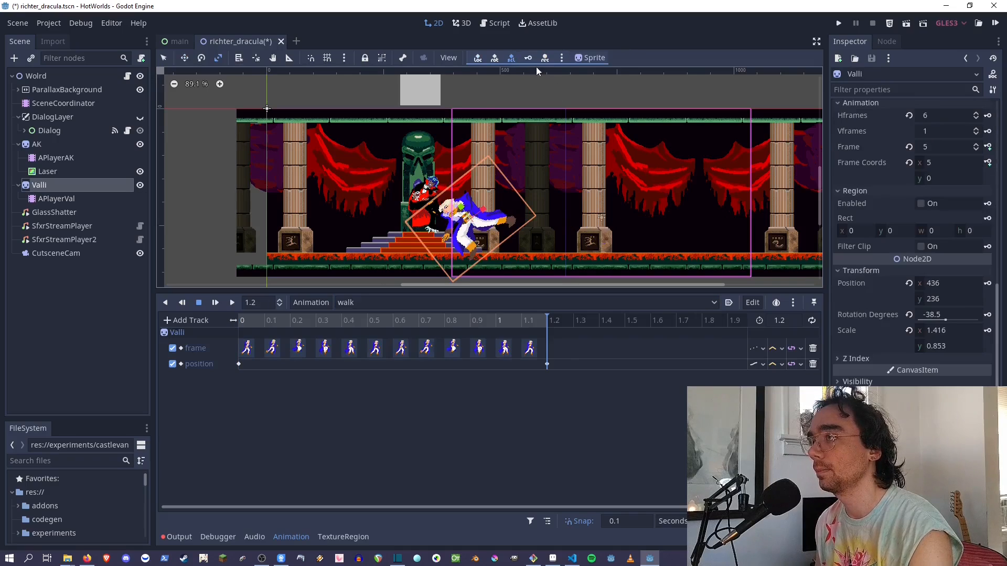
Key Valli's scale of 1.416, 0.853 at 1.2 s on a new track with Create RESET Track(s) enabled, and inspect the RESET scale key.
left_click(528, 58)
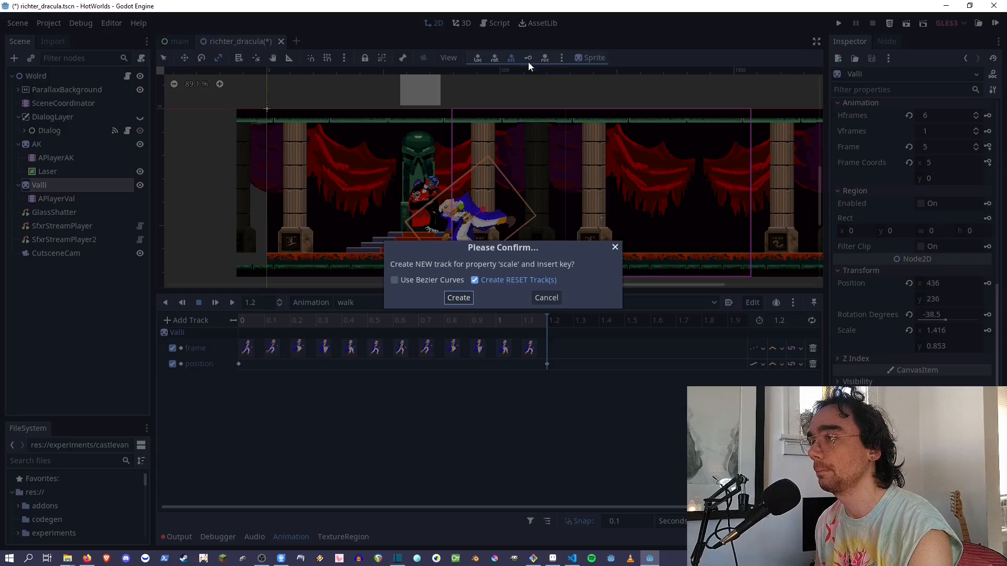
left_click(463, 297)
left_click(447, 303)
left_click(424, 320)
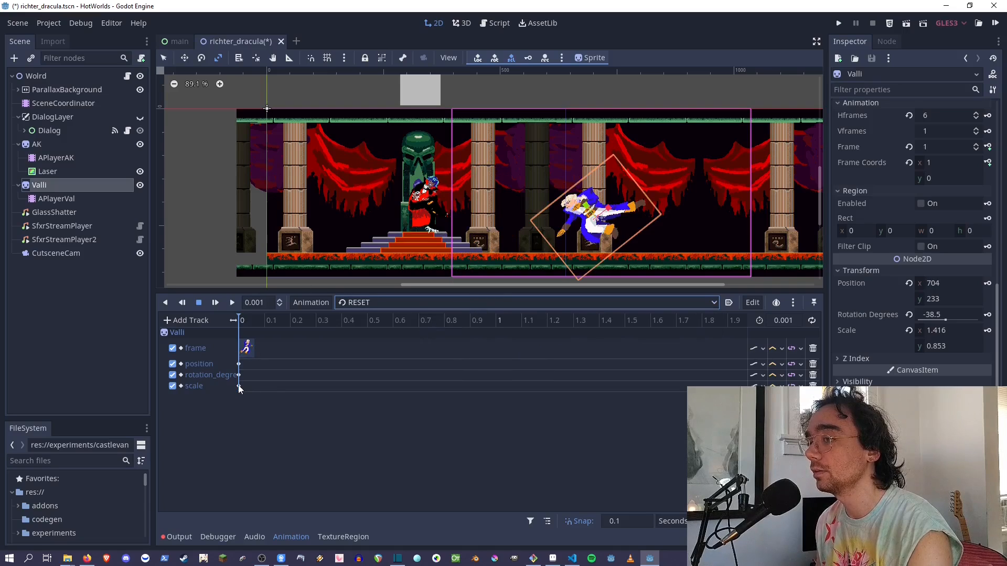
mouse_move(239, 387)
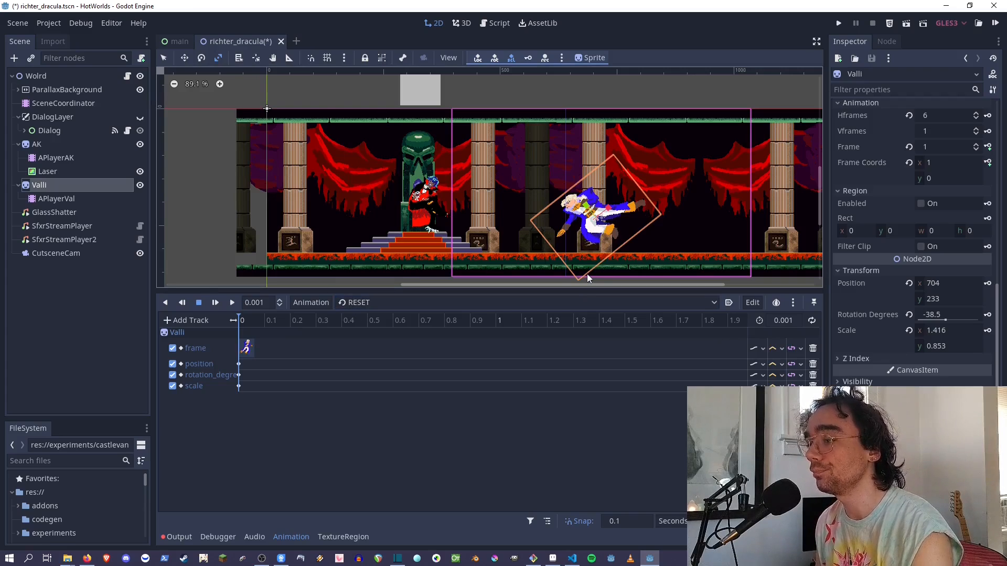
Try rescaling Valli to about 0.991, 1.23 in the RESET animation, and switch APlayerVal back to the walk animation.
left_click_drag(587, 277, 644, 265)
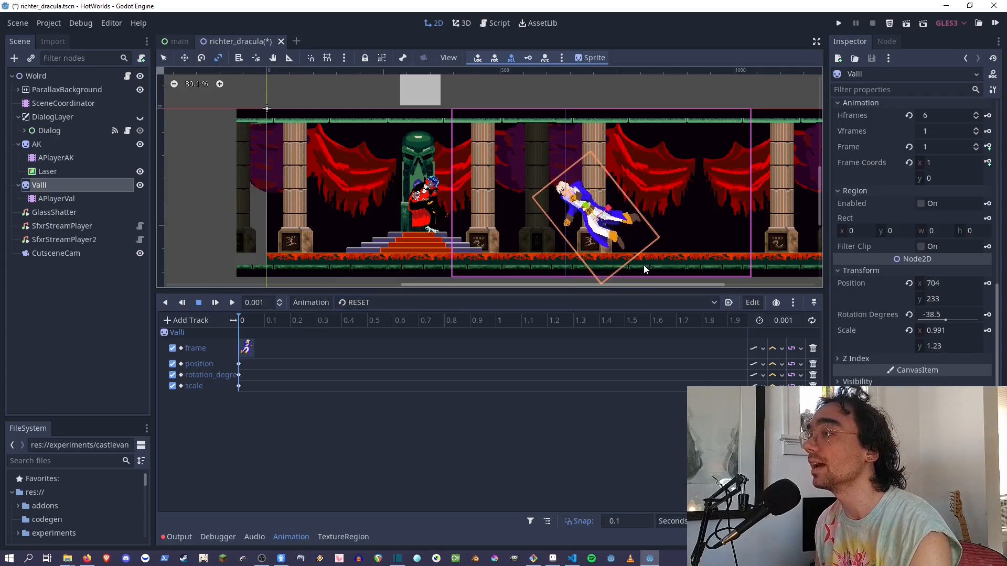
left_click(53, 199)
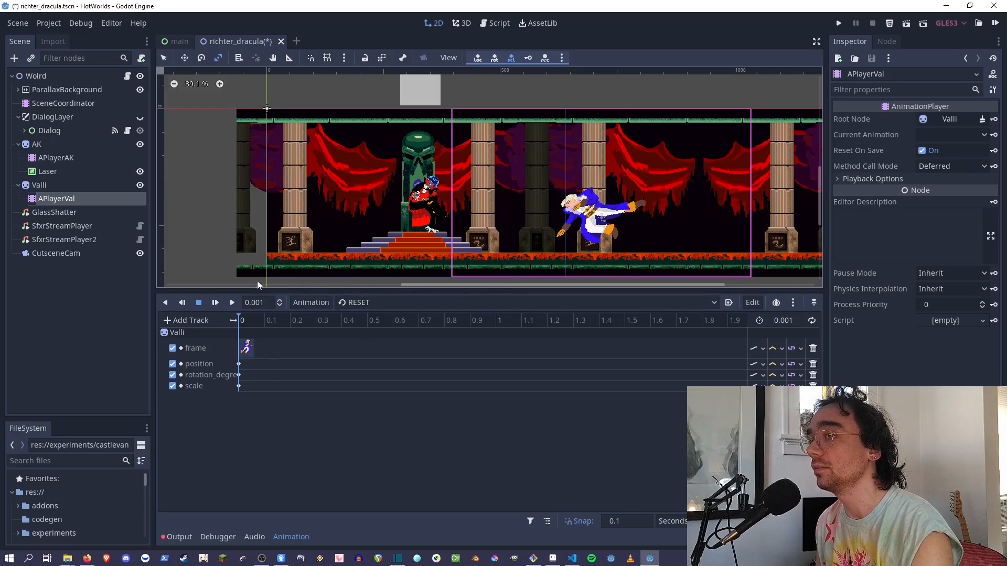
left_click(401, 302)
left_click(395, 332)
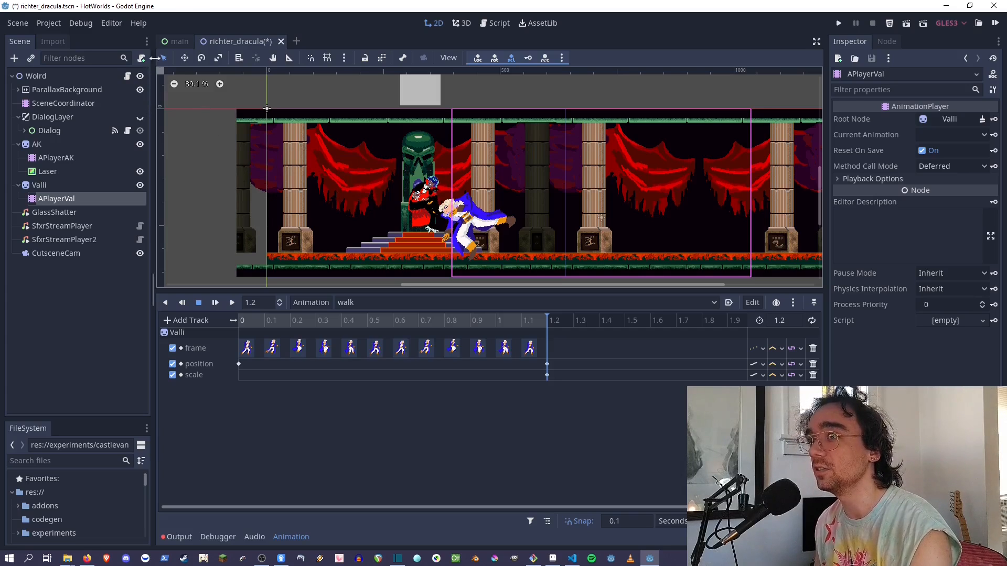
Enlarge Valli with the Scale tool to about 2.279, 2.609 at 1.2 s in the walk animation, and save the scene.
left_click(442, 221)
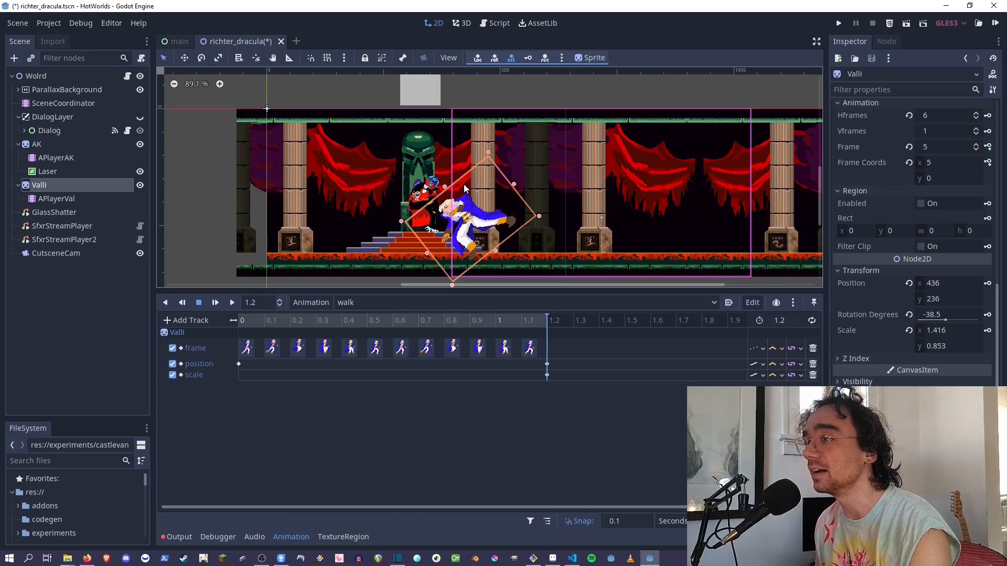
key("s")
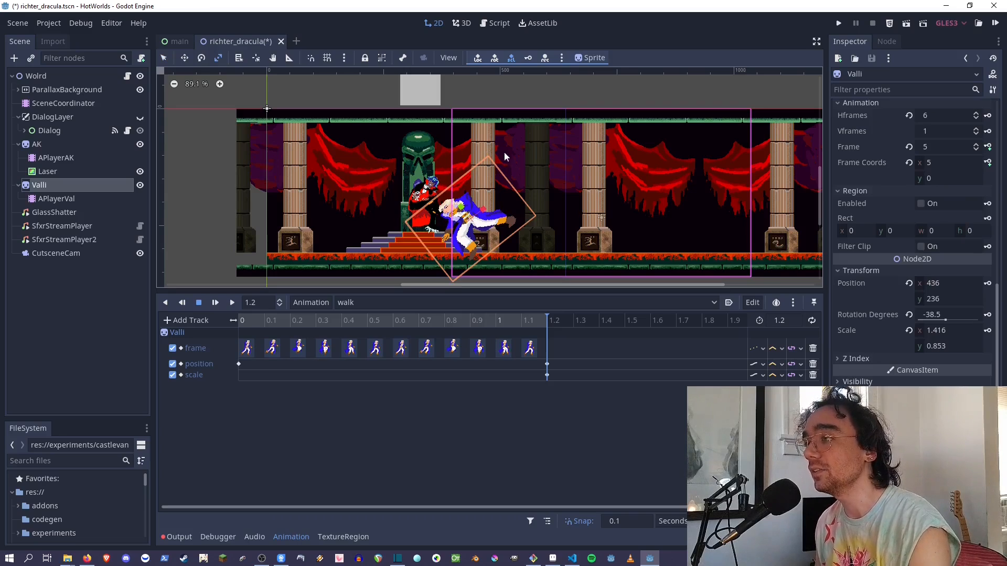
left_click_drag(505, 152, 614, 178)
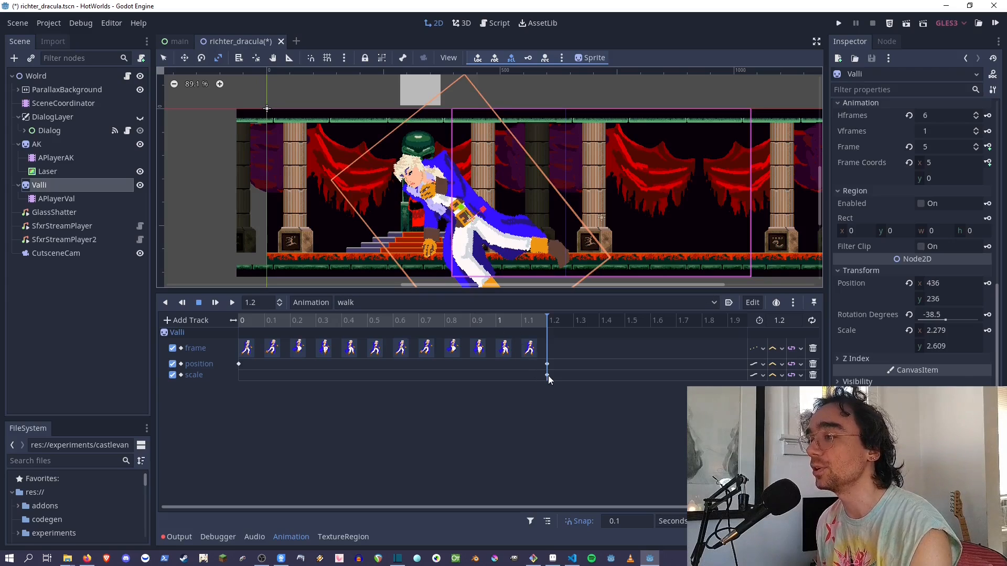
key("ctrl+s")
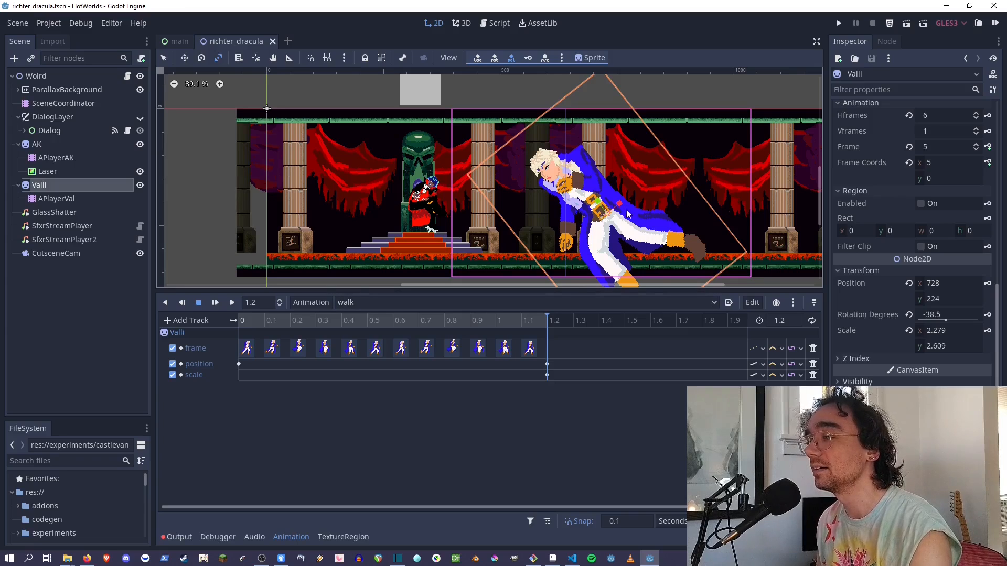
Inspect the RESET animation's scale key and compare Valli's transform between the RESET and walk animations.
left_click(505, 303)
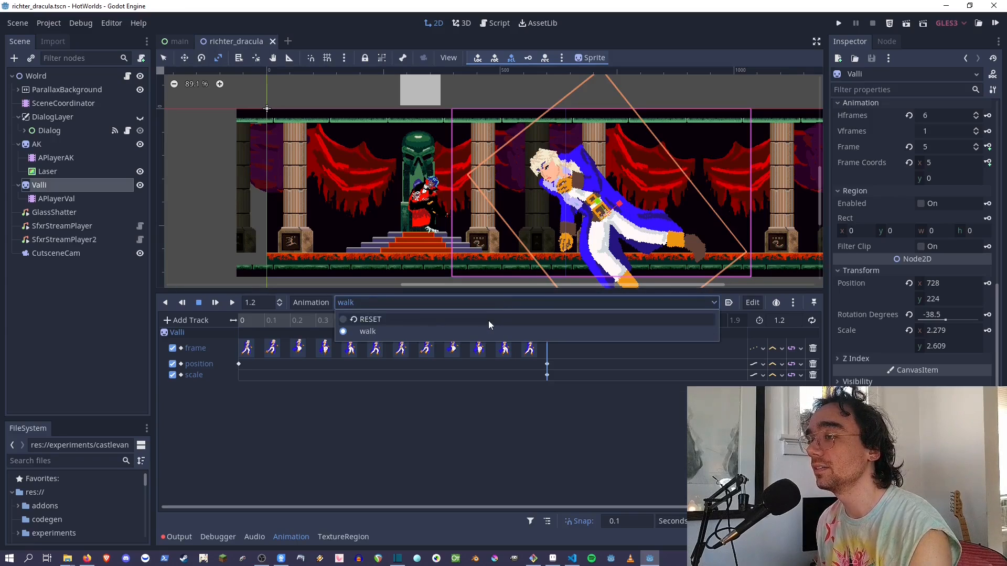
left_click(488, 320)
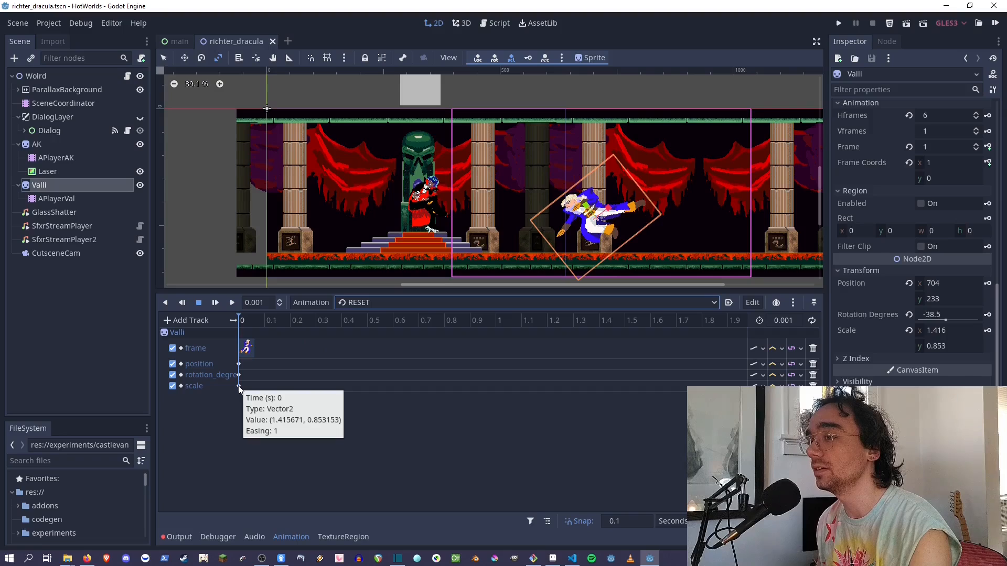
left_click(397, 304)
left_click(382, 333)
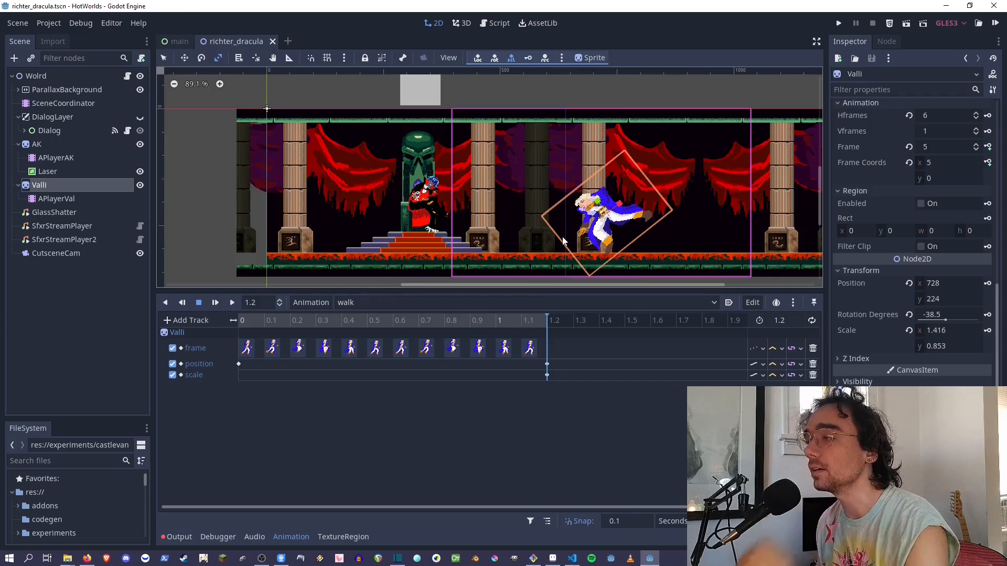
left_click(537, 301)
left_click(532, 319)
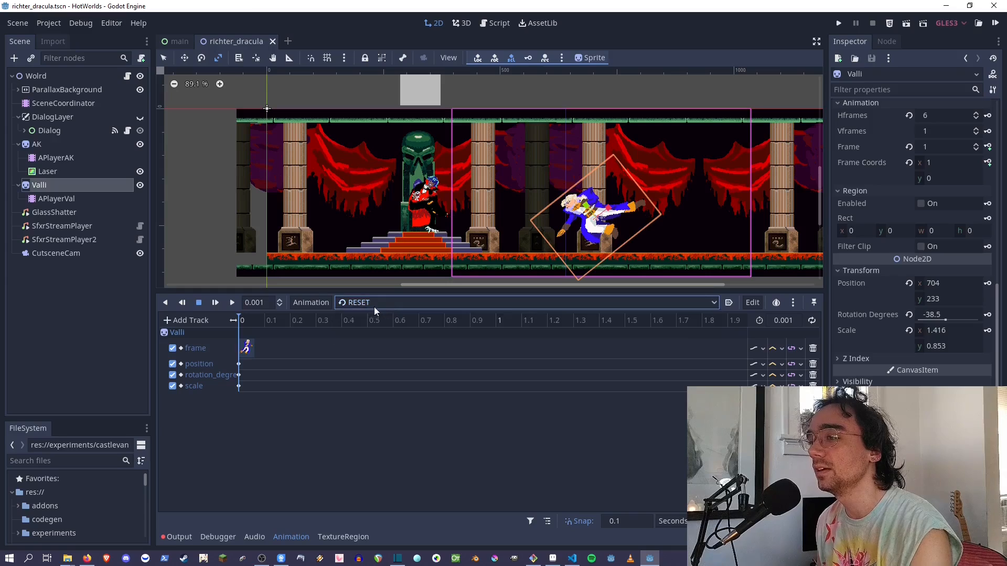
Delete the position, rotation_degrees and scale tracks from APlayerVal's RESET animation, keeping only the frame track.
left_click(47, 199)
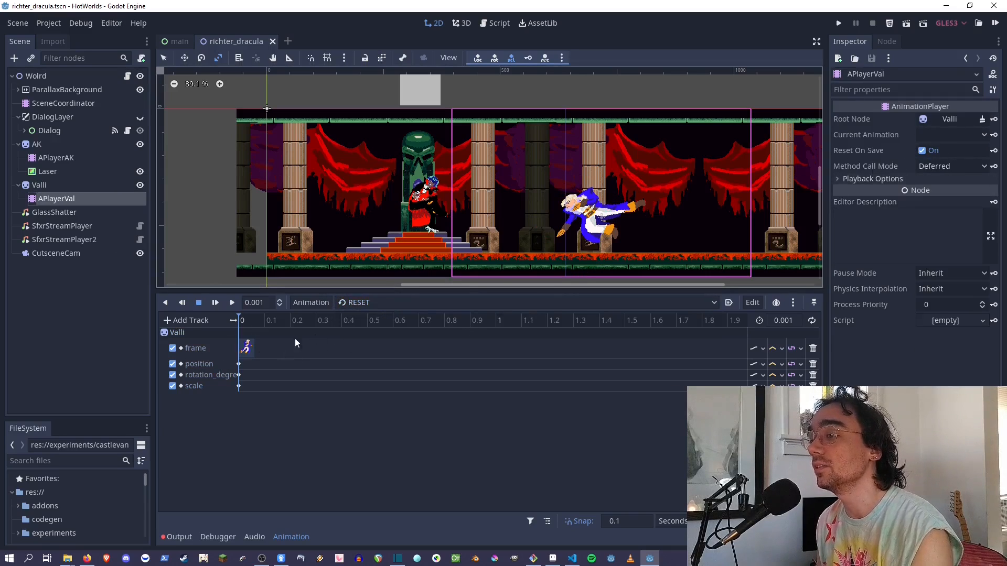
left_click(813, 364)
left_click(813, 364)
left_click(813, 364)
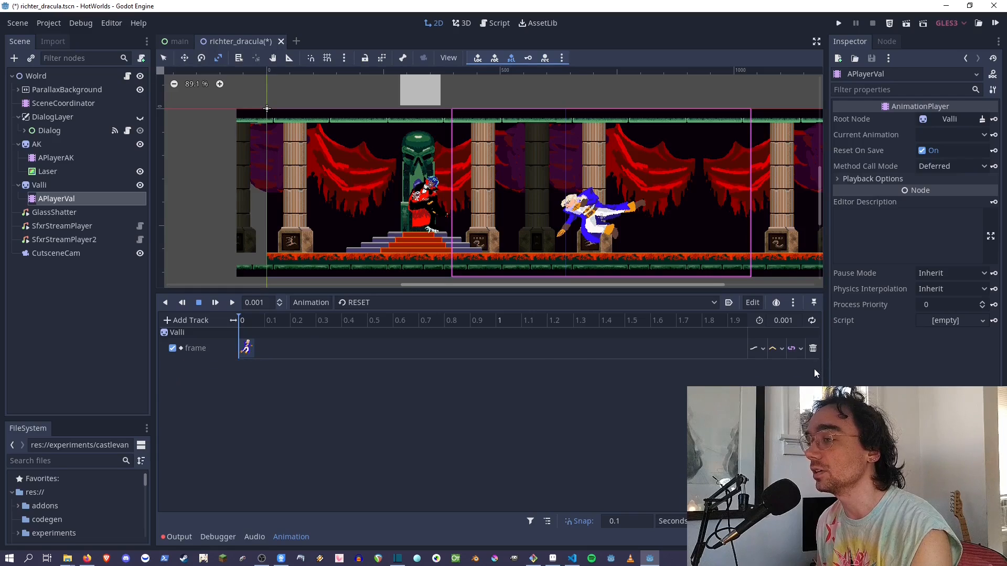
Delete the walk animation's scale track and save the scene, finishing on the RESET animation.
left_click(449, 304)
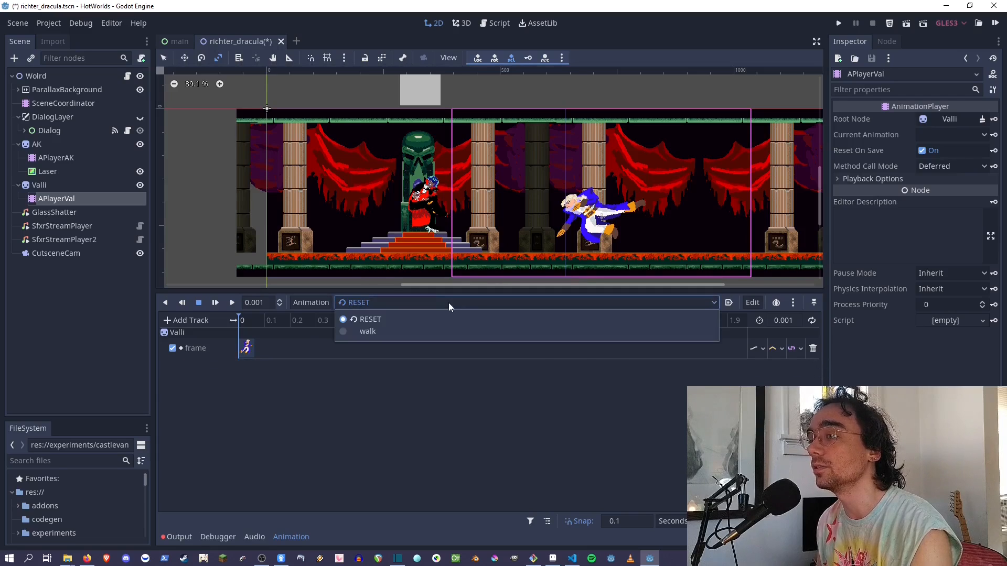
left_click(433, 331)
left_click(813, 376)
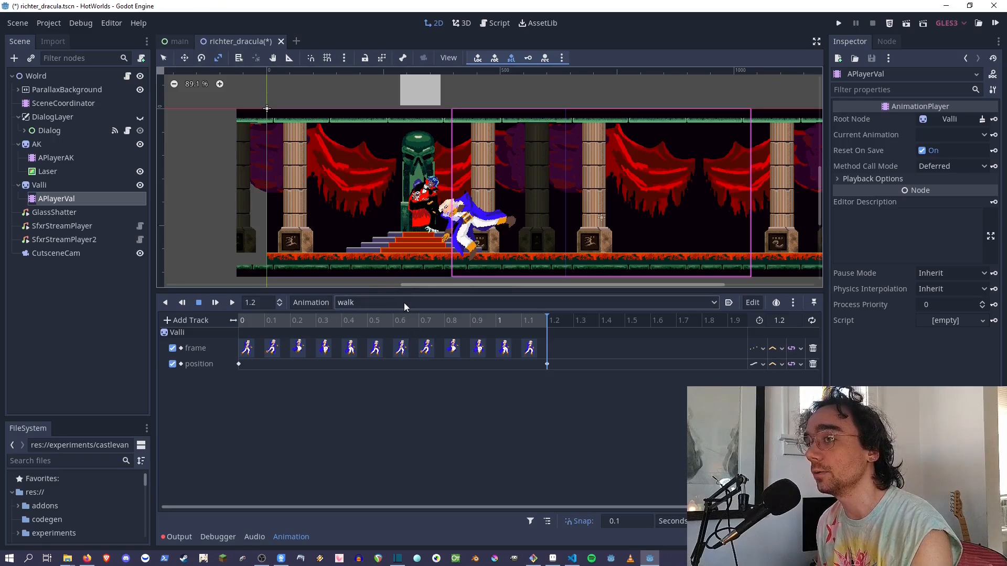
key("ctrl+s")
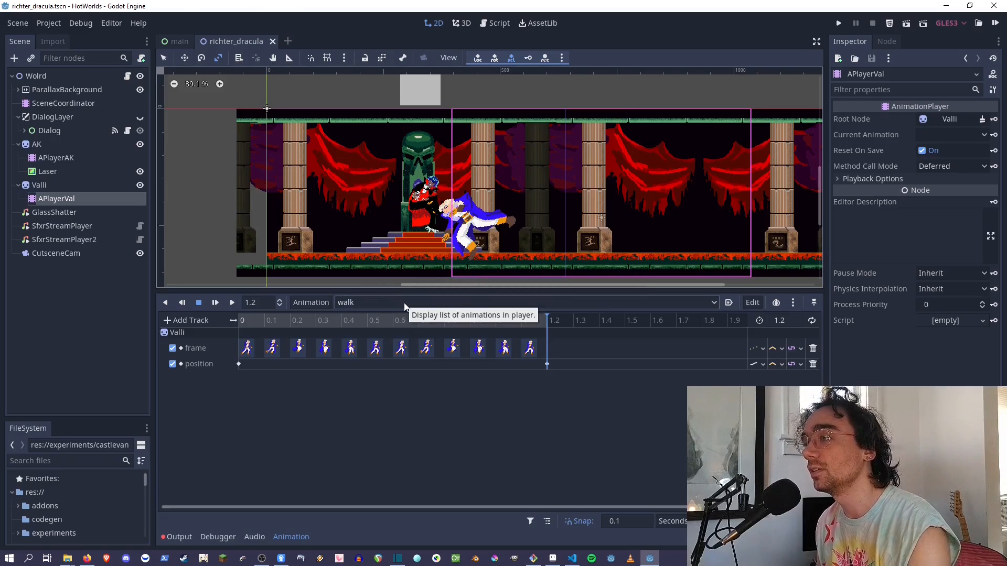
left_click(367, 303)
left_click(373, 320)
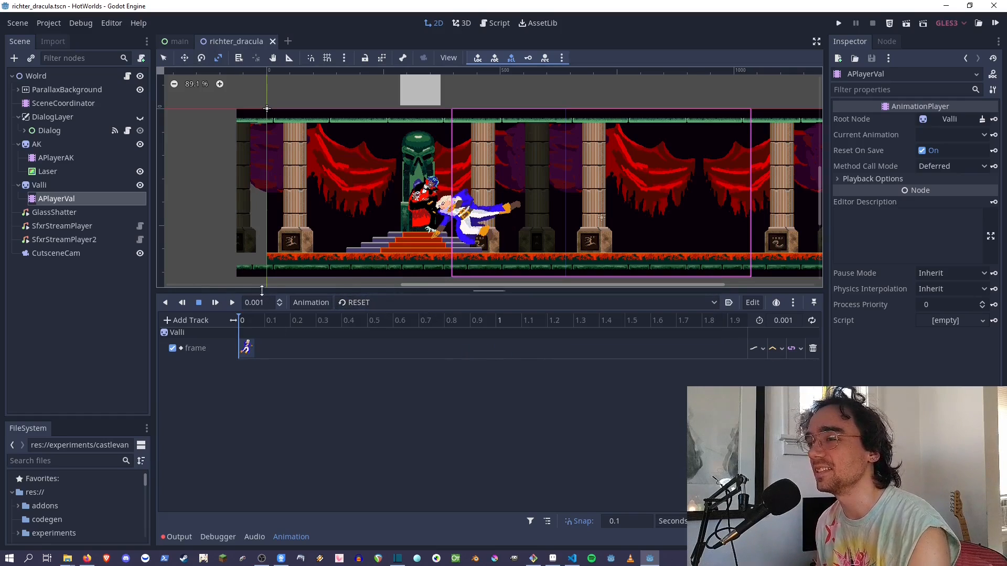
Reset Valli's rotation to 0 and scale to 1, 1, and save the scene.
left_click(55, 186)
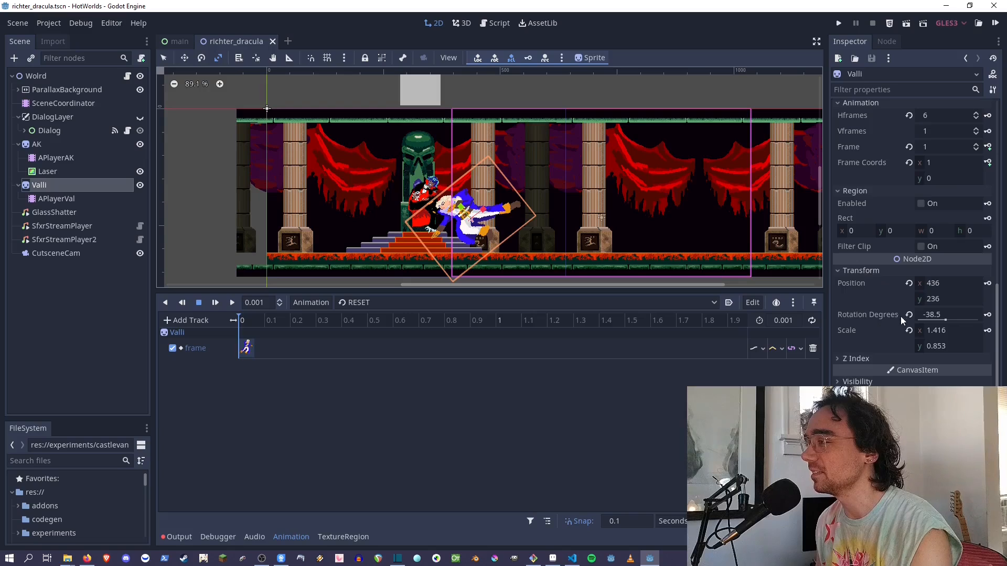
left_click(908, 314)
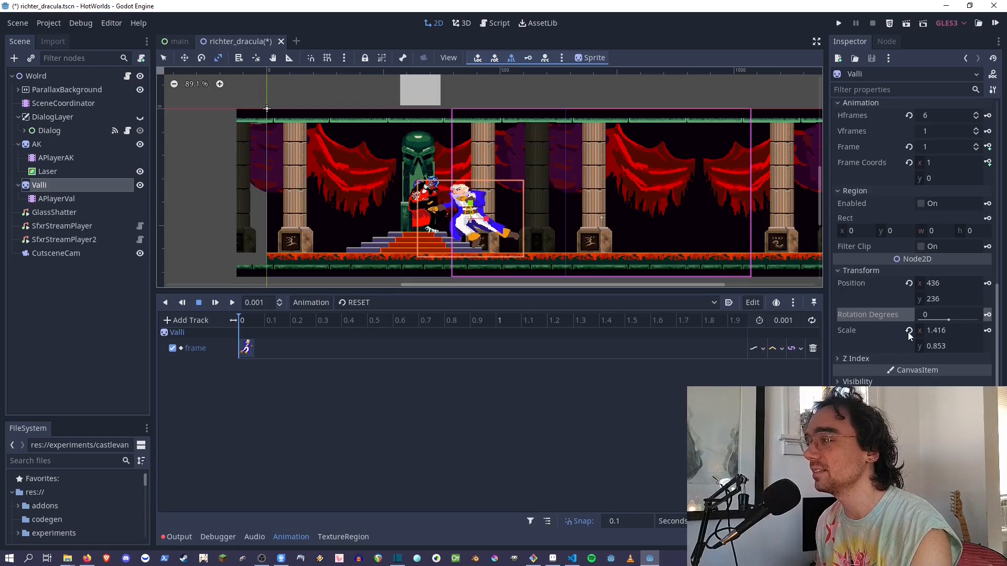
left_click(909, 330)
key("ctrl+s")
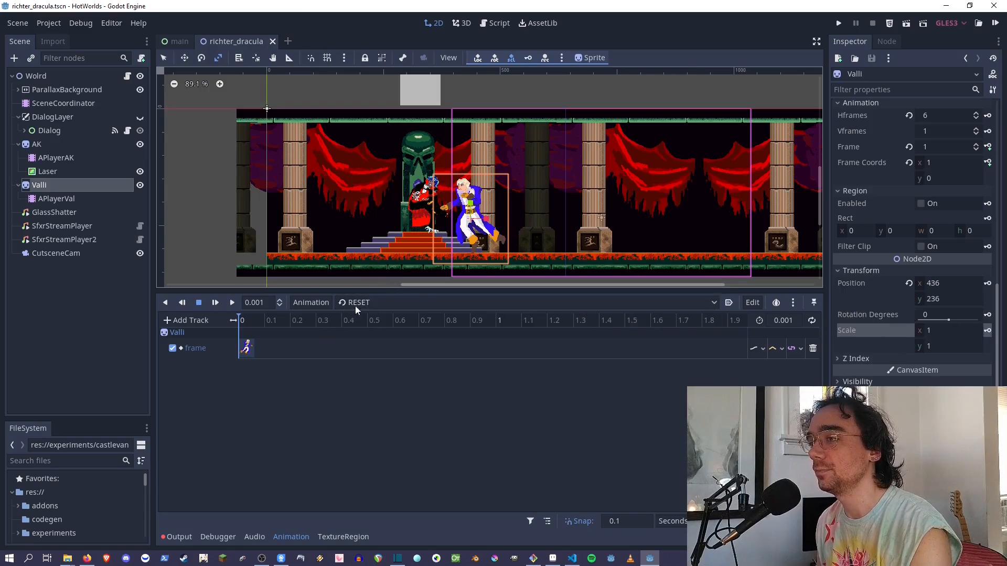
Delete the position track from the walk animation.
left_click(410, 302)
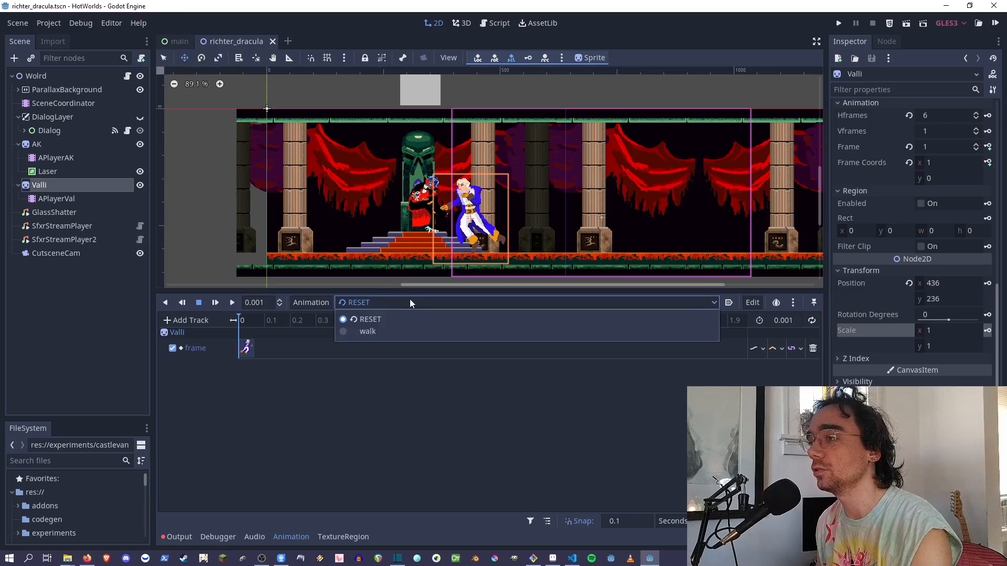
left_click(404, 302)
left_click(405, 302)
left_click(396, 332)
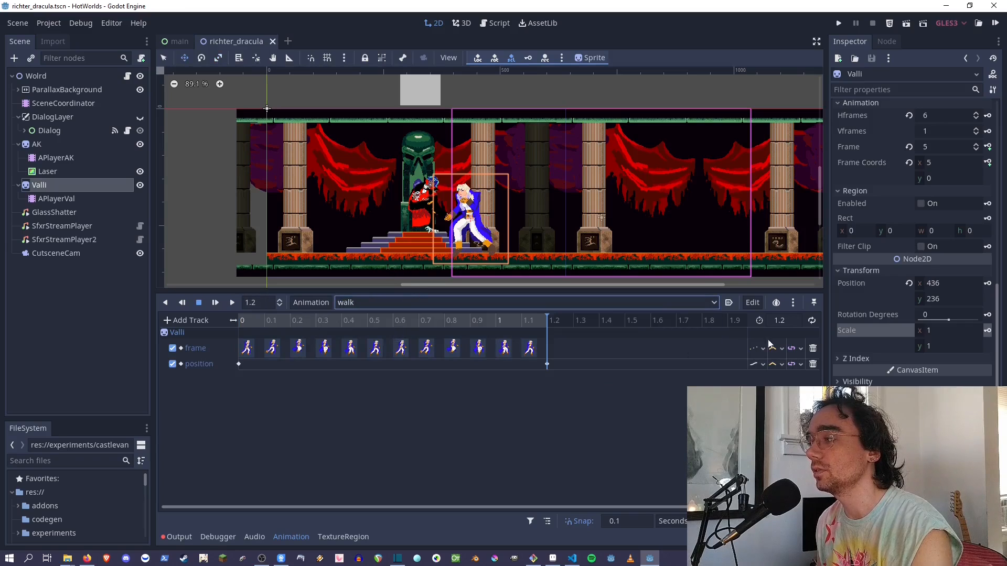
left_click(813, 364)
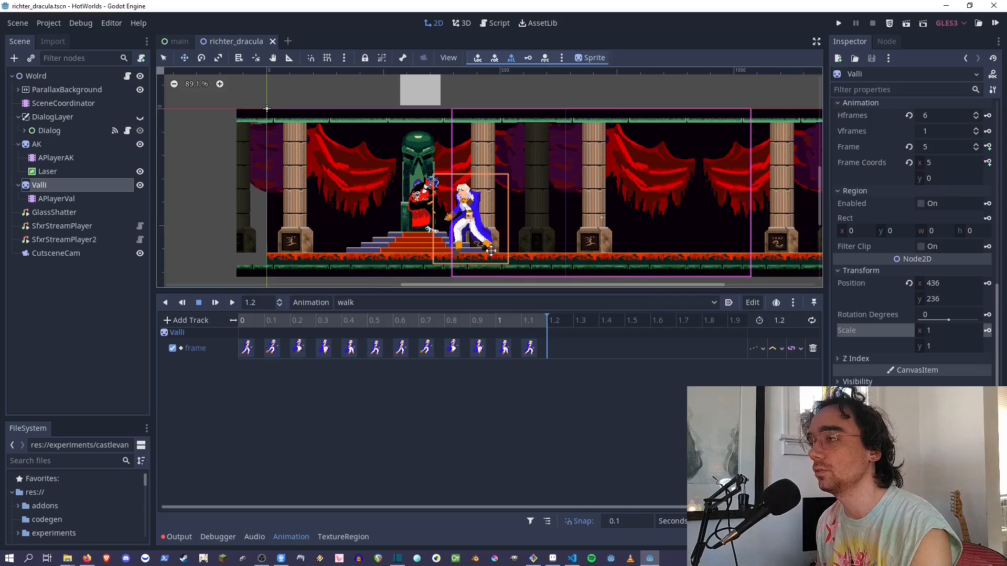
Move Valli to about x 737, key that position in walk with a RESET track created, and shift the key to 0 s.
left_click_drag(509, 243, 647, 244)
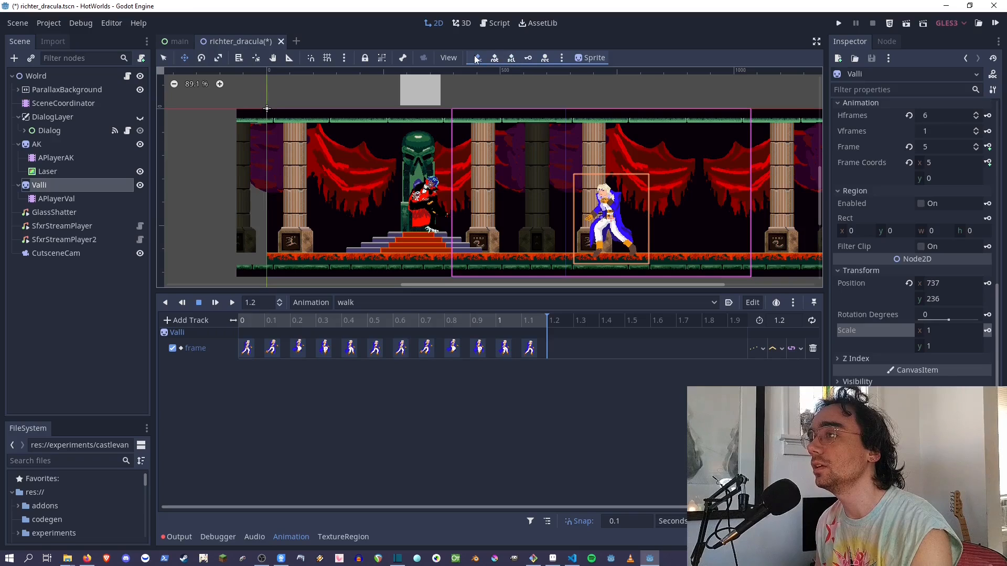
left_click(527, 59)
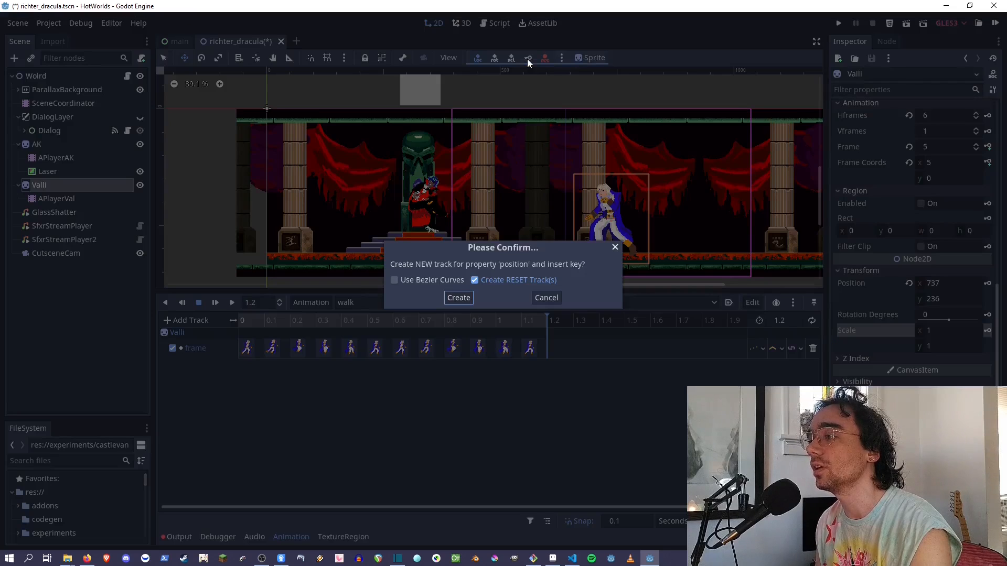
left_click(459, 297)
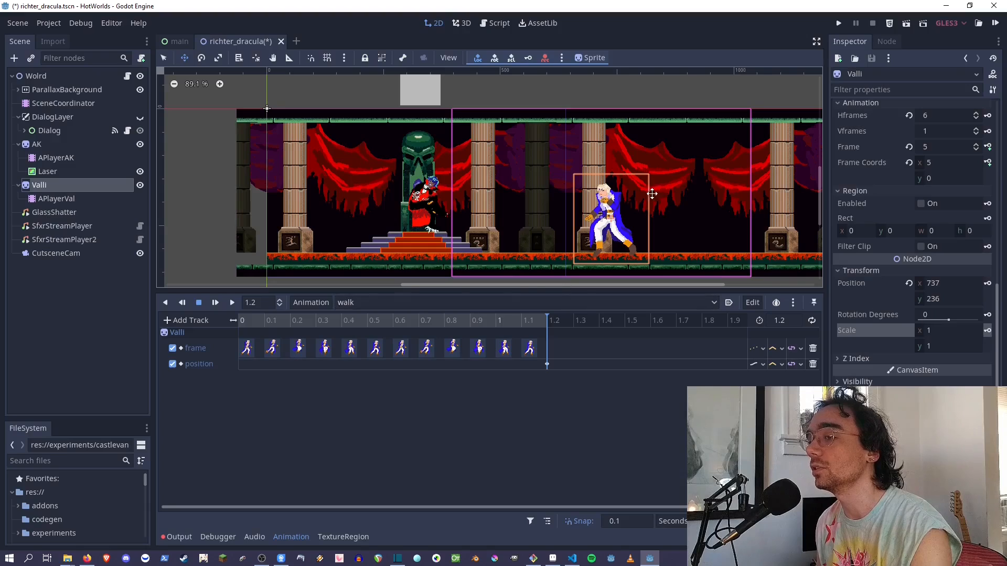
left_click(547, 364)
left_click_drag(536, 322, 219, 345)
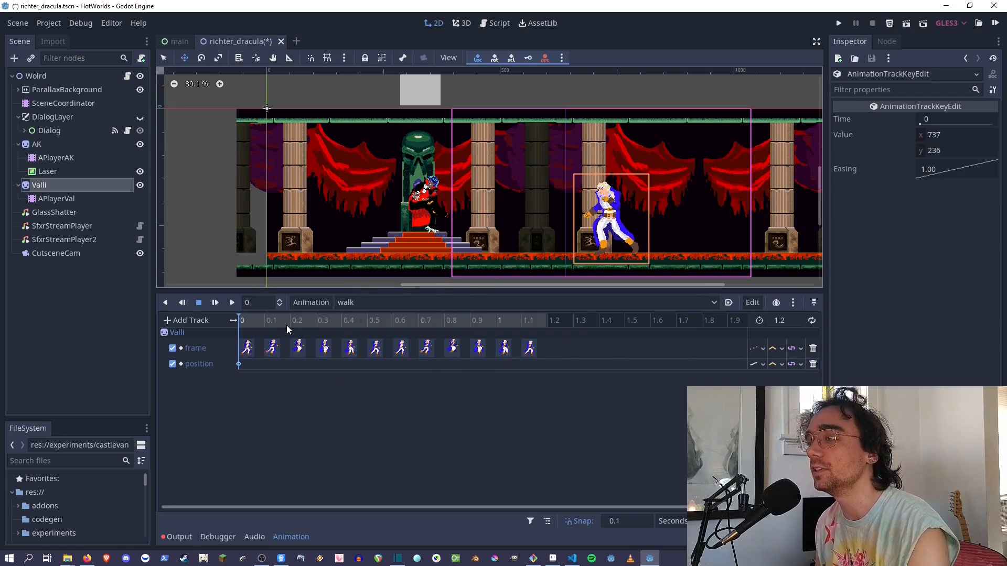
left_click_drag(286, 325, 144, 345)
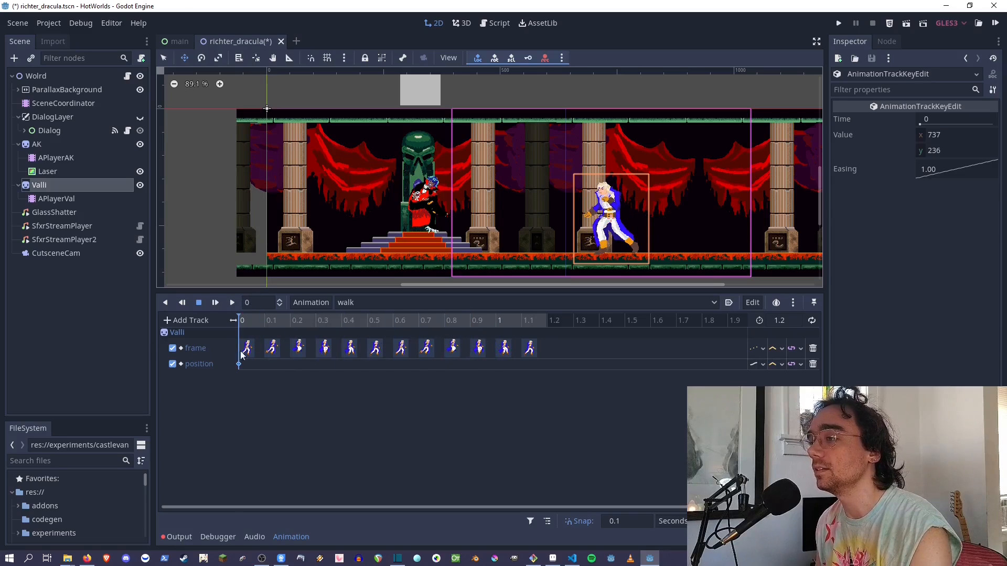
Move Valli beside the throne steps, key the position at 1.2 s in the walk animation, and save the scene after a playback.
left_click_drag(242, 355, 530, 364)
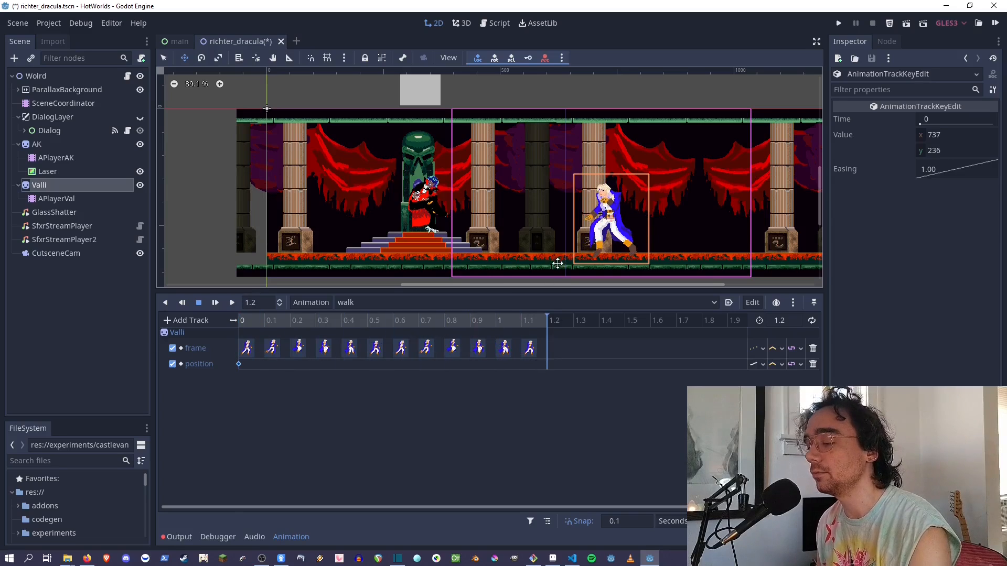
left_click_drag(608, 260, 507, 257)
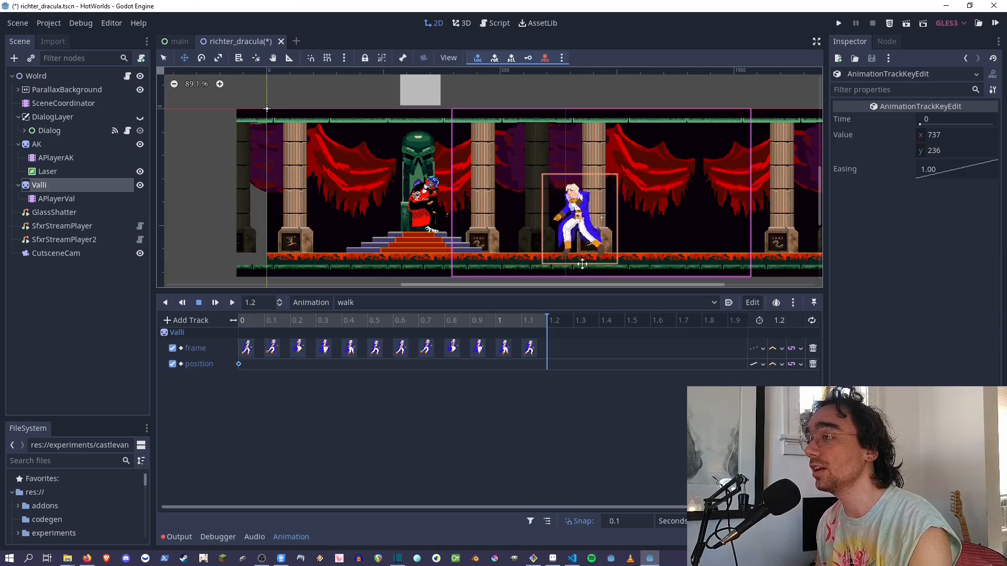
left_click_drag(594, 266, 470, 251)
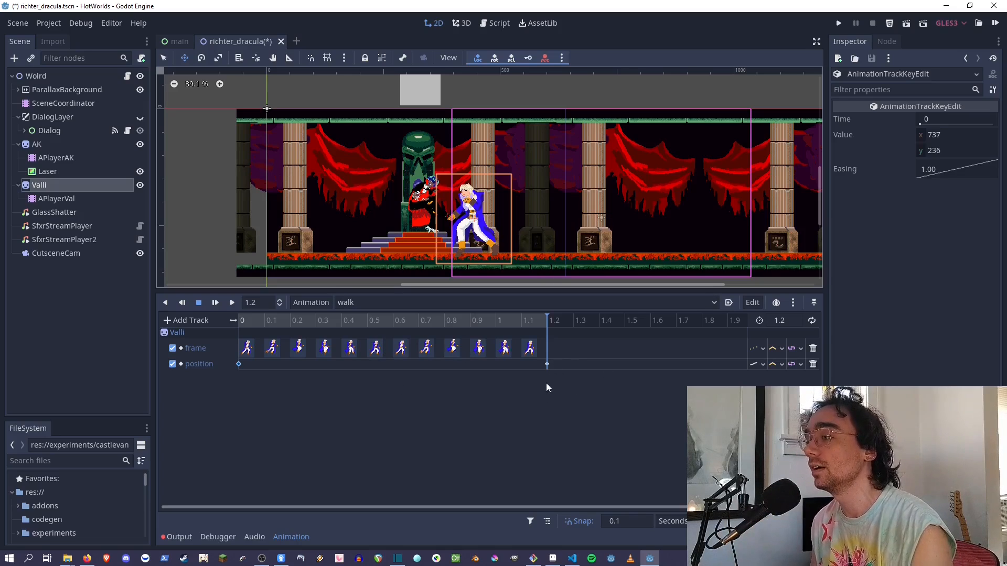
left_click(215, 303)
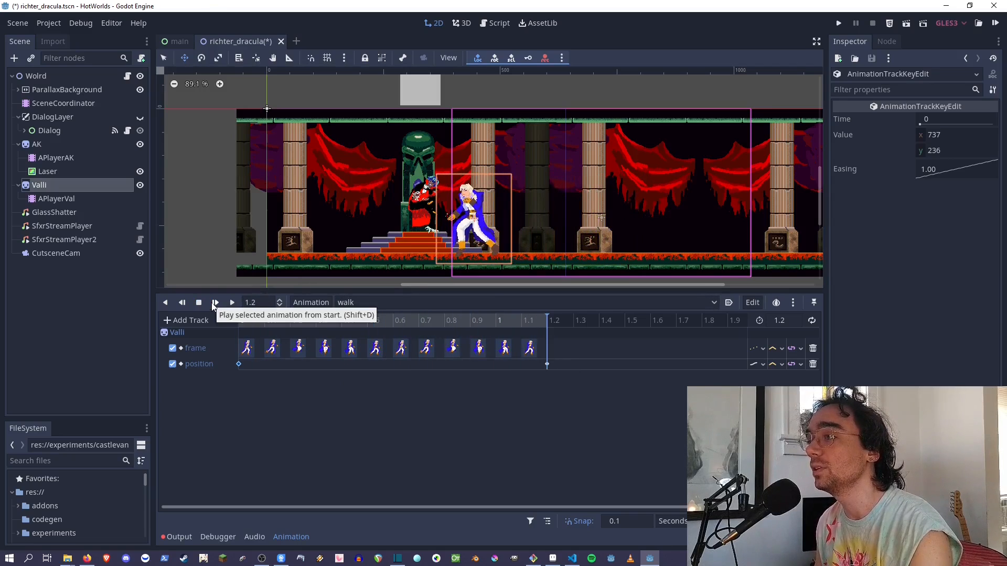
key("ctrl+s")
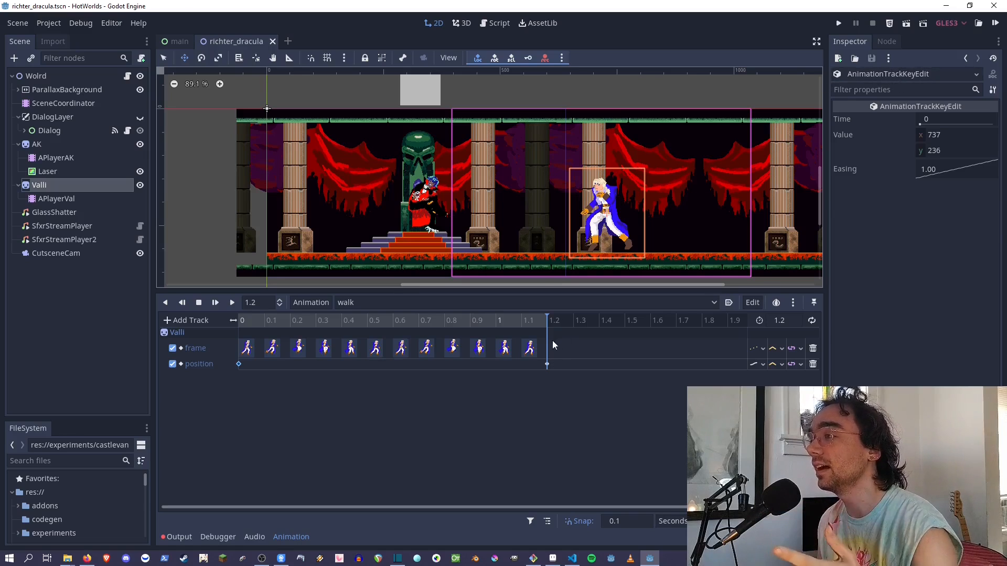
Show APlayerVal's RESET animation with the 2D view and turn off Reset On Save.
left_click(523, 305)
left_click(501, 323)
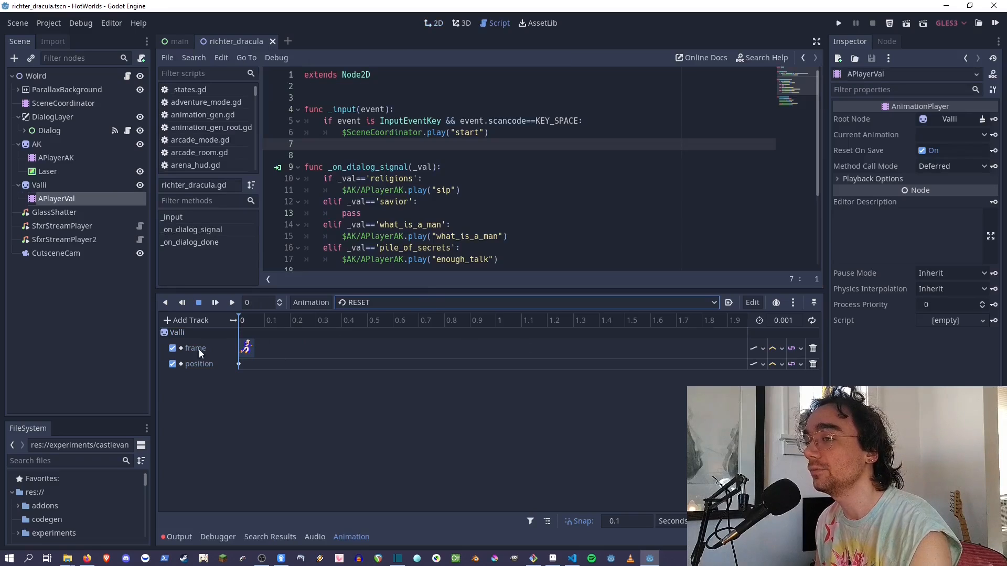
left_click(434, 23)
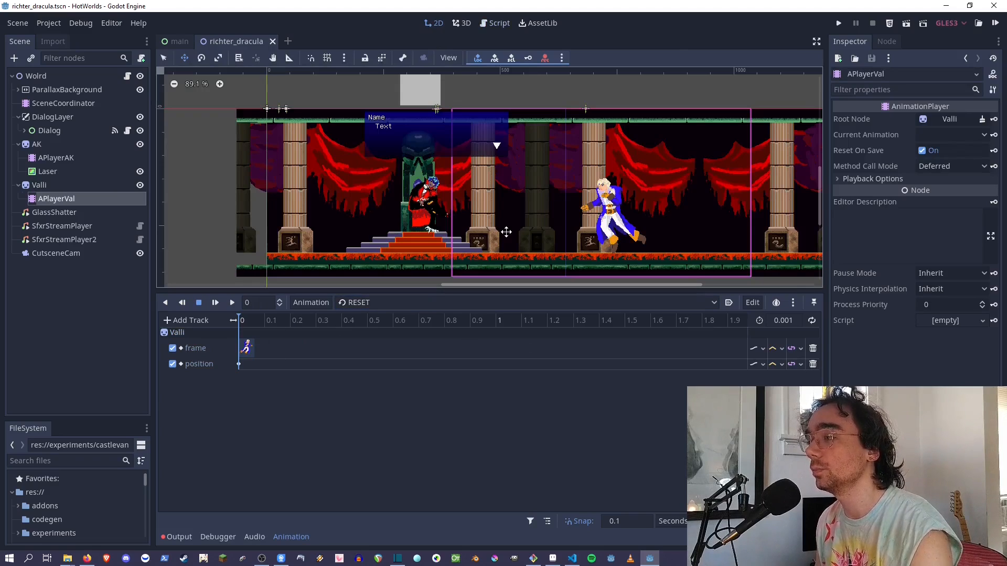
left_click(922, 150)
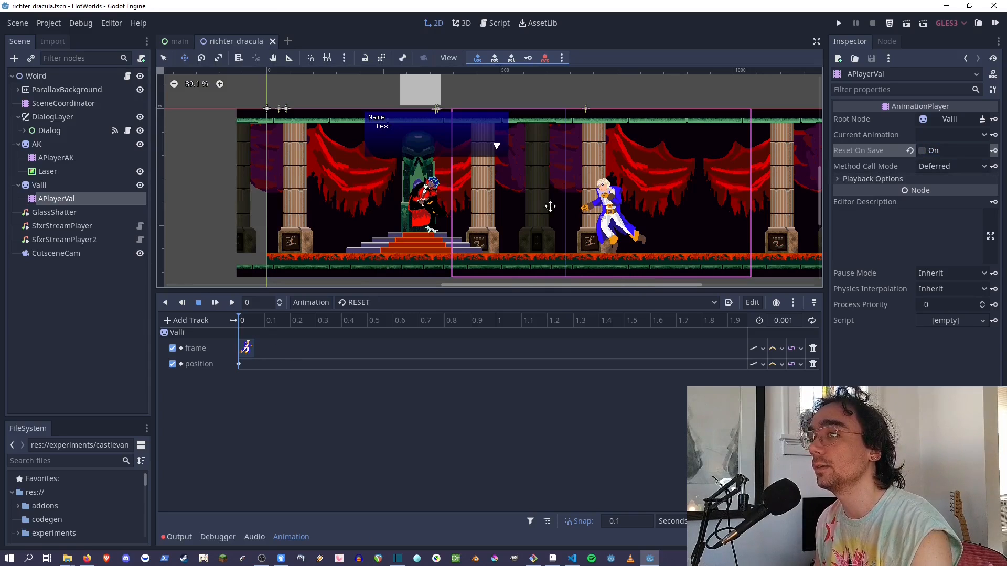
Move Valli up to about 712, 70, save the scene, and test-run it to check the sprite's starting position.
left_click(86, 188)
left_click_drag(568, 256, 554, 180)
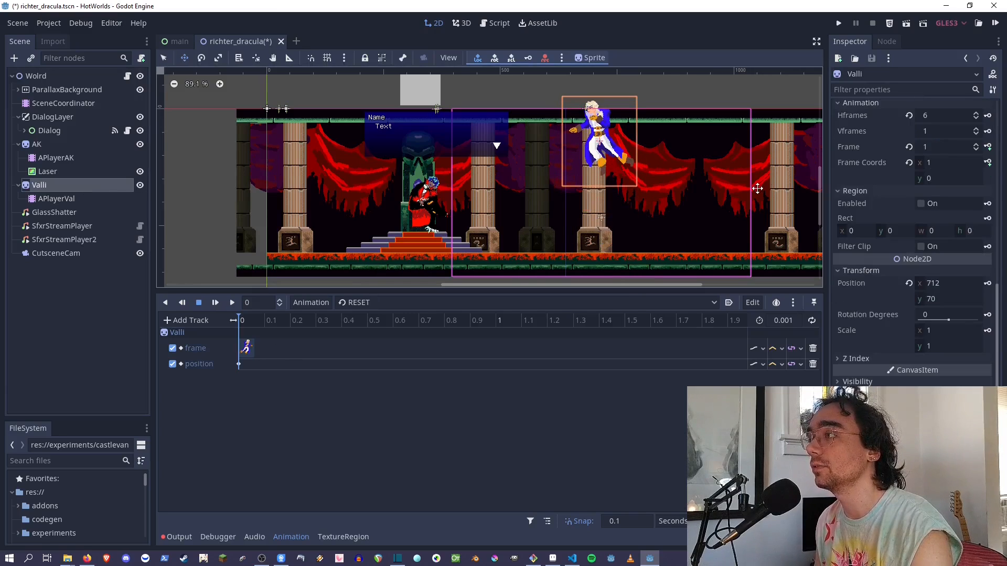
key("ctrl+s")
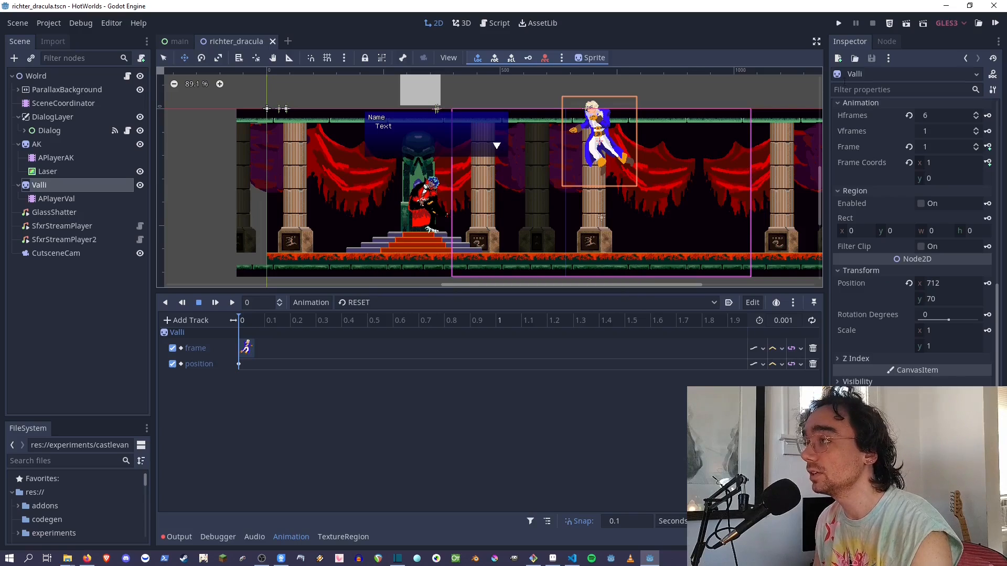
left_click(905, 23)
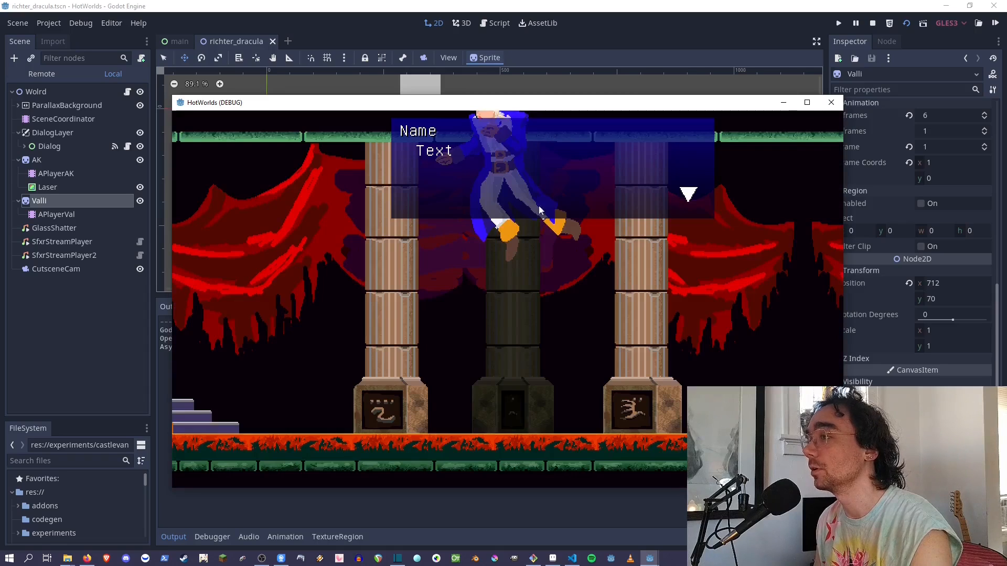
left_click(832, 103)
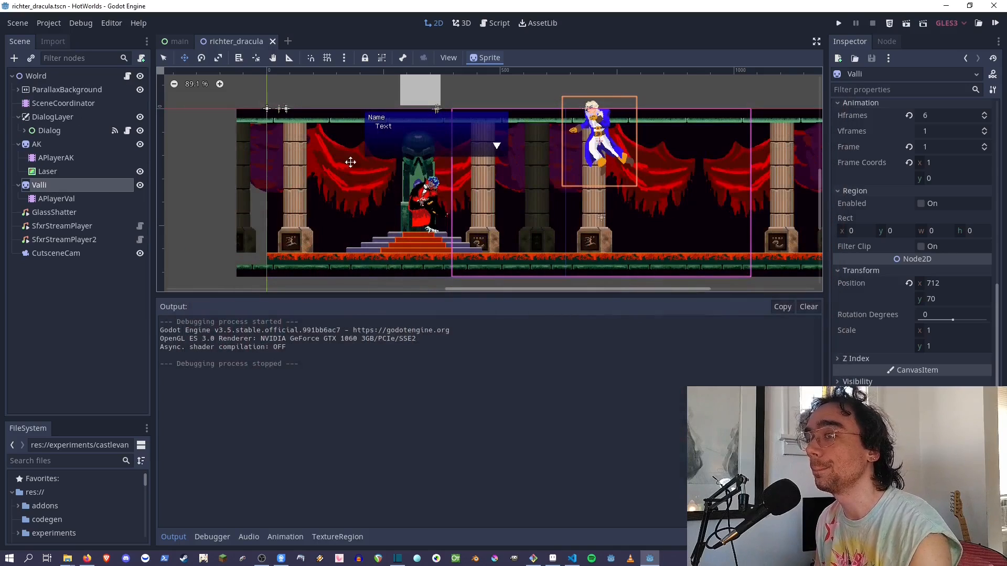
Turn Reset On Save back on for APlayerVal and test-run the cutscene.
left_click(58, 199)
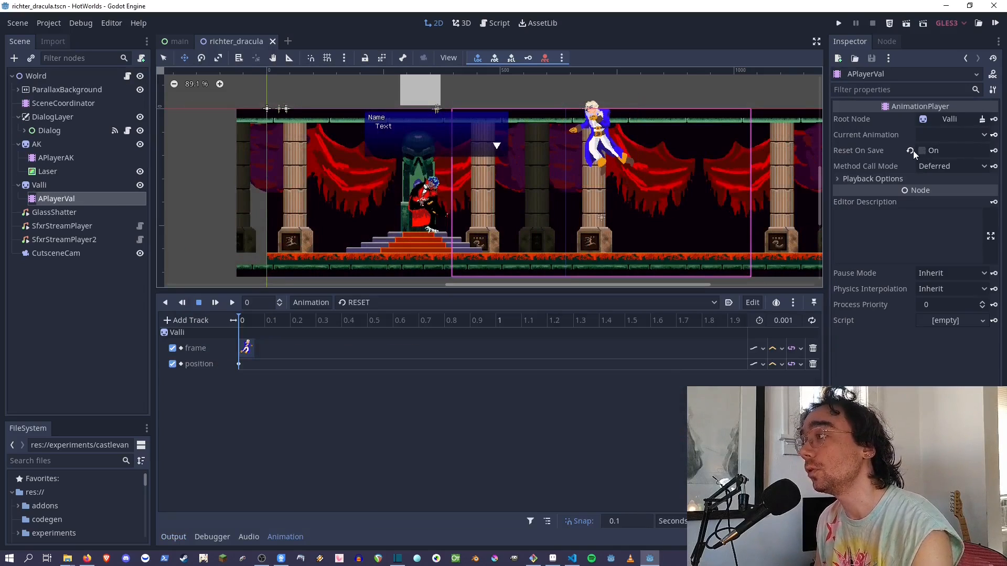
mouse_move(914, 150)
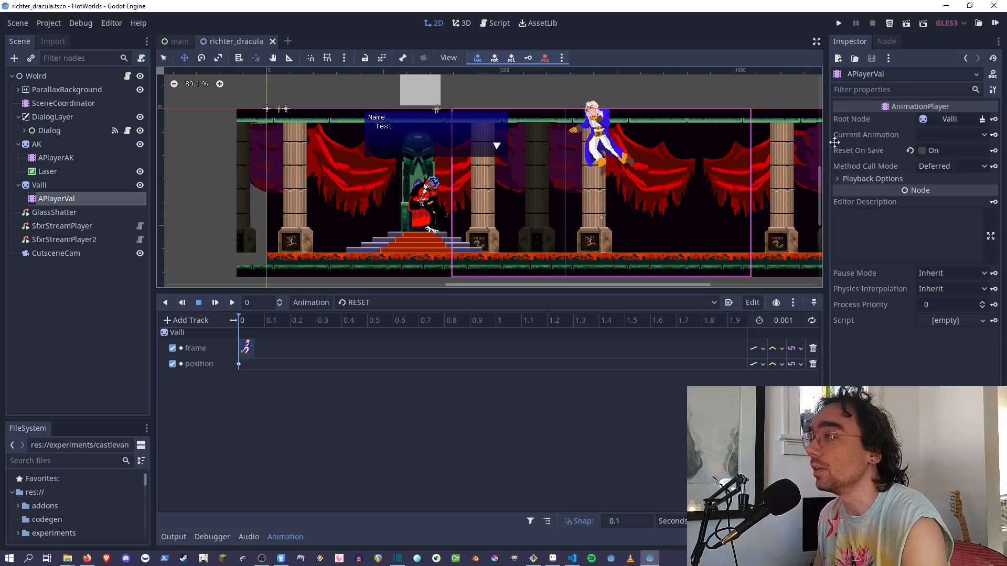
left_click(911, 152)
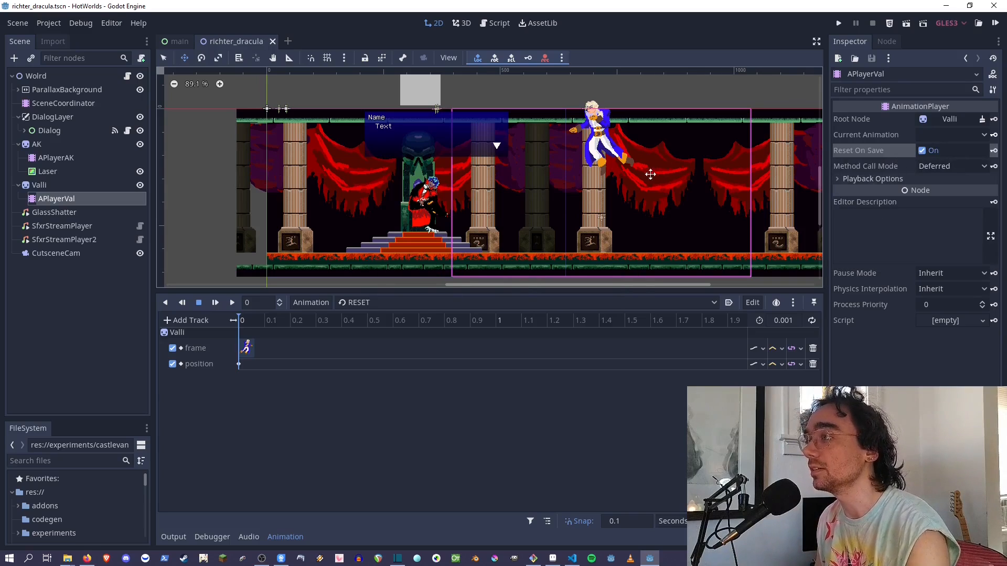
key("F6")
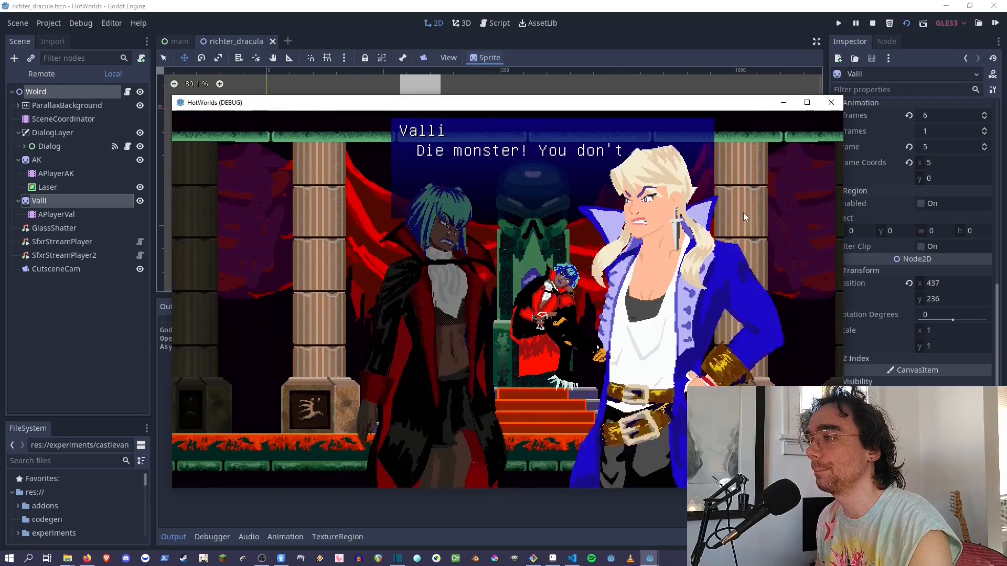
left_click(831, 102)
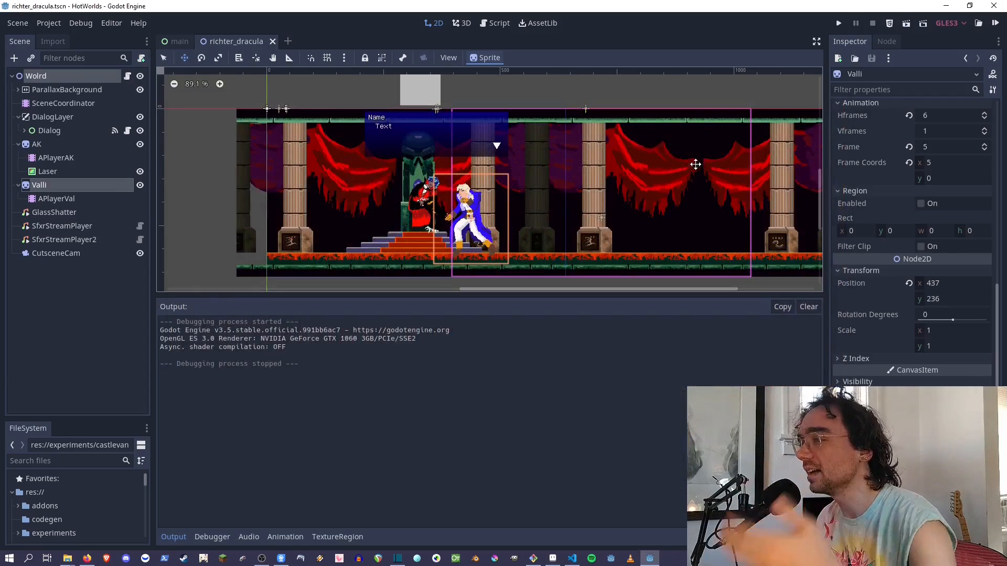
Review APlayerVal's walk animation and Valli's transform after the test run.
left_click(81, 199)
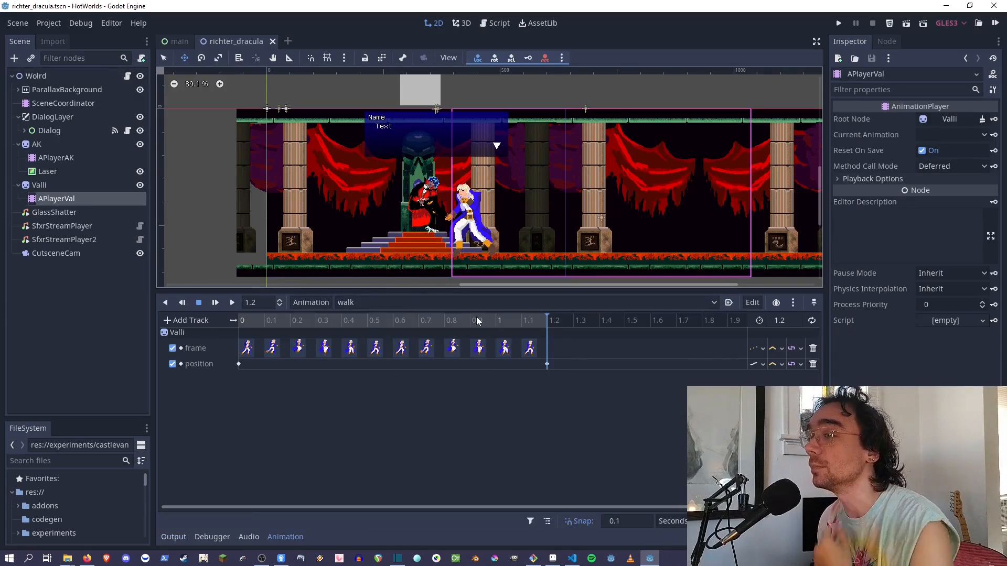
left_click_drag(152, 206, 160, 206)
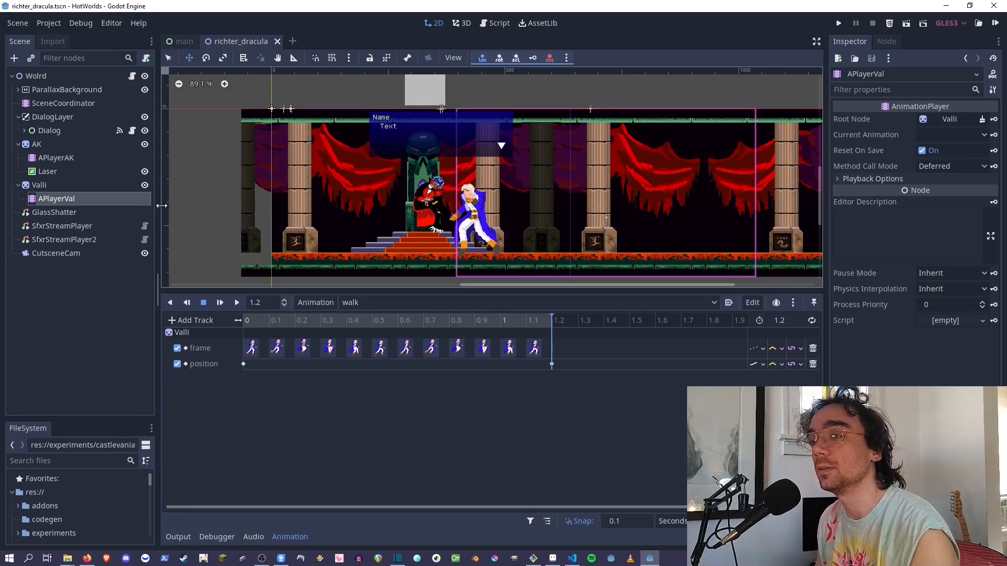
left_click(70, 187)
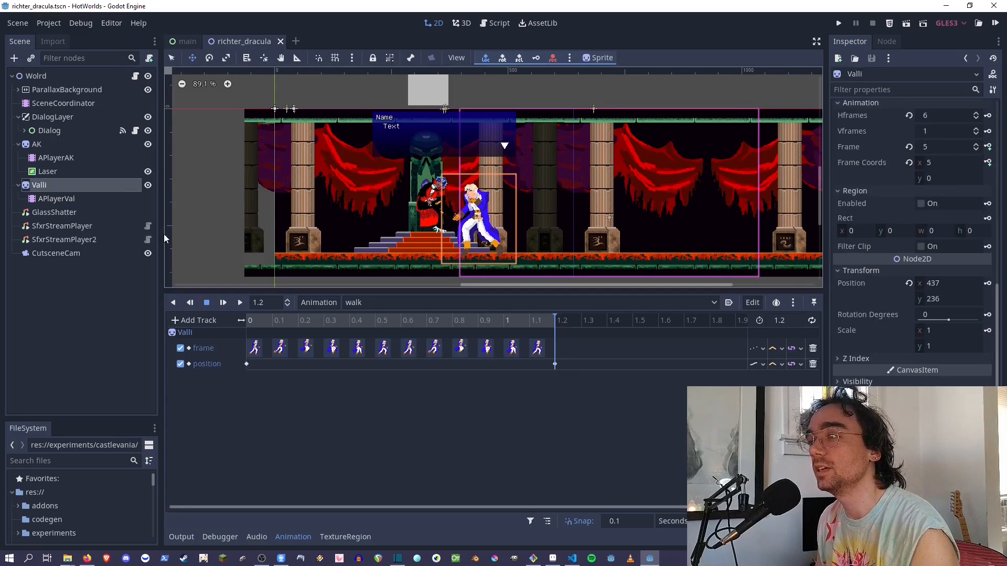
Select the AK sprite and examine it up close on the throne, beside Valli.
left_click(47, 147)
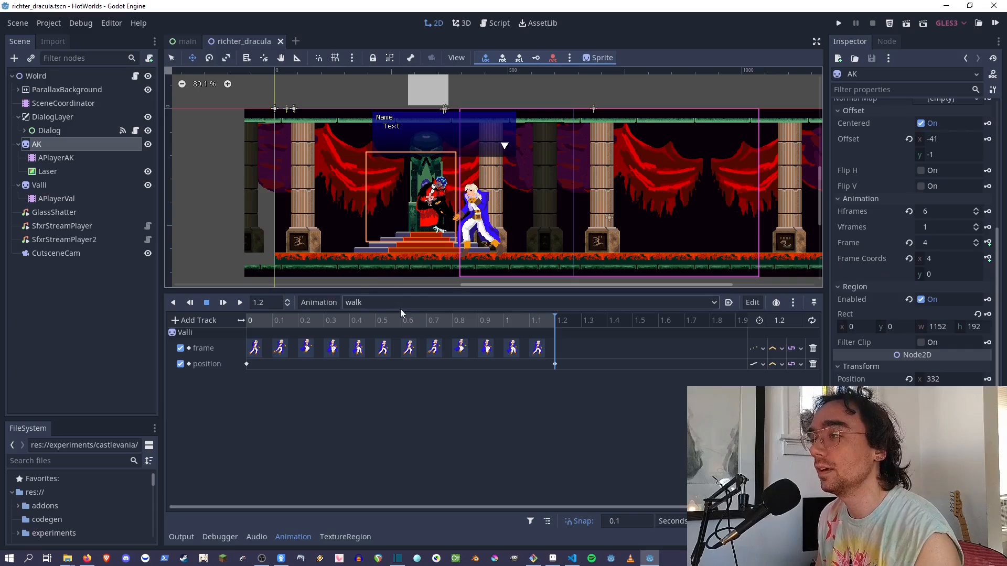
left_click(374, 303)
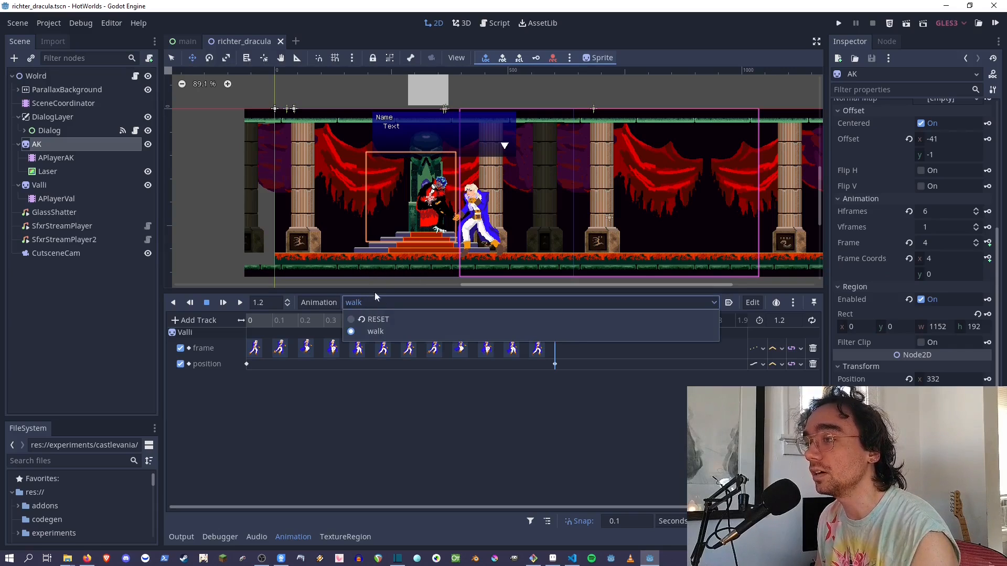
left_click(423, 294)
scroll(426, 204, "up", 5)
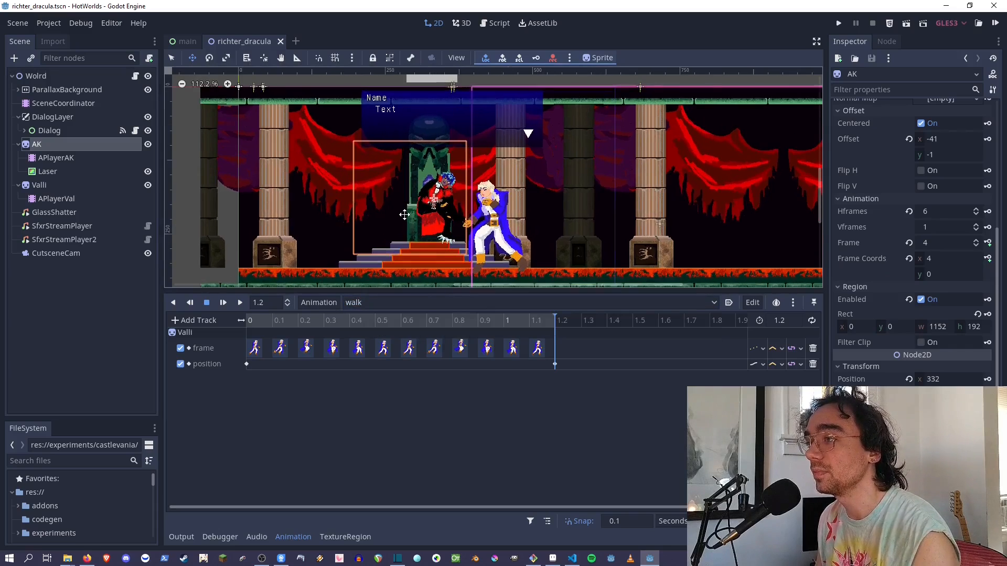
scroll(427, 204, "down", 1)
middle_click_drag(426, 204, 424, 185)
scroll(423, 185, "up", 1)
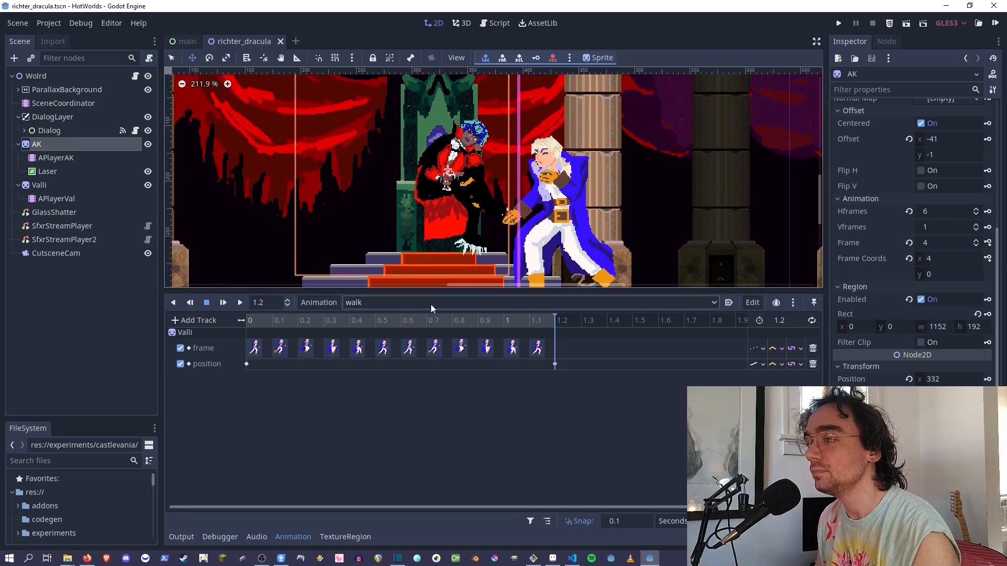
Select APlayerAK and play its sitting_loop animation from the start.
left_click(431, 305)
left_click(418, 304)
left_click(55, 157)
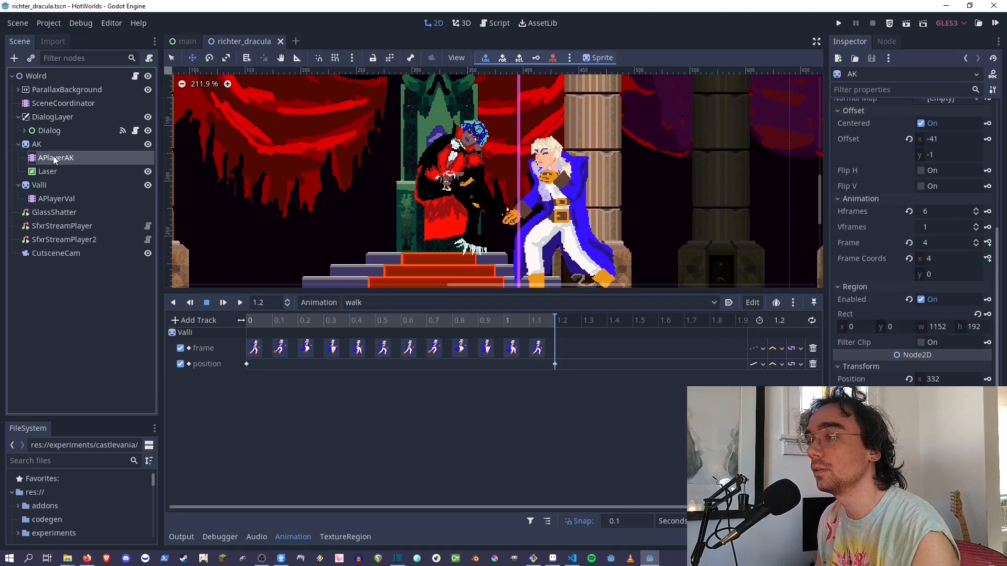
left_click(457, 305)
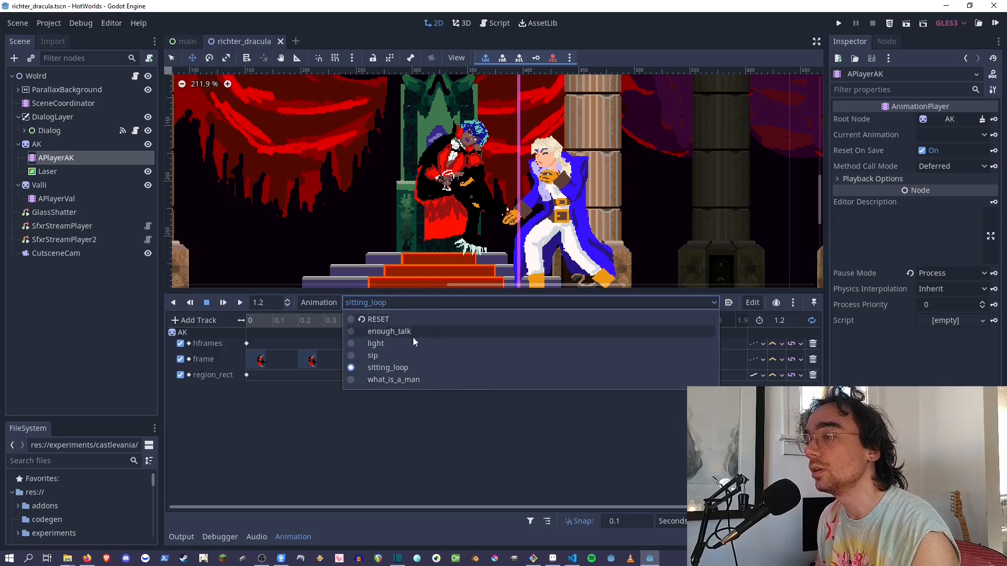
left_click(403, 369)
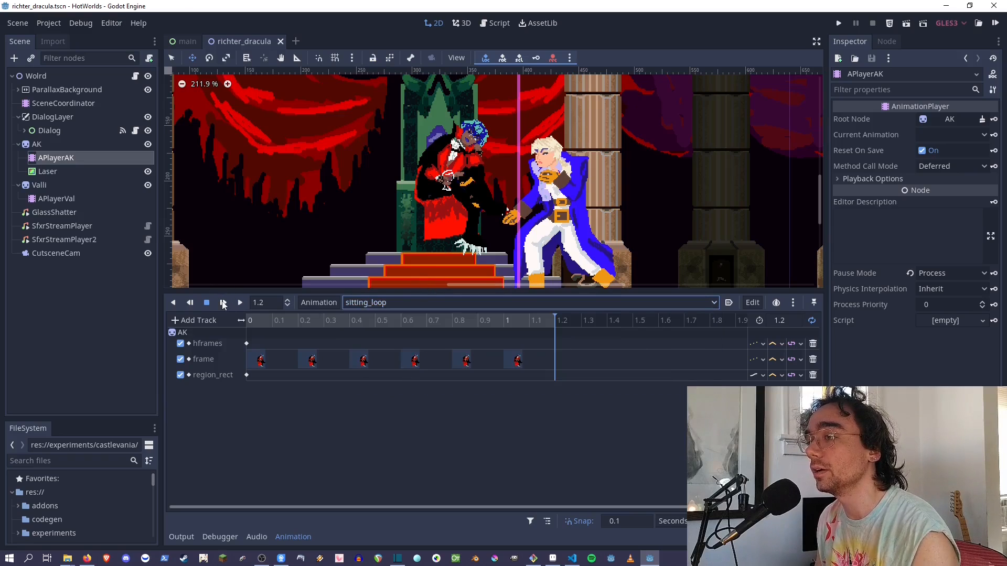
left_click(223, 303)
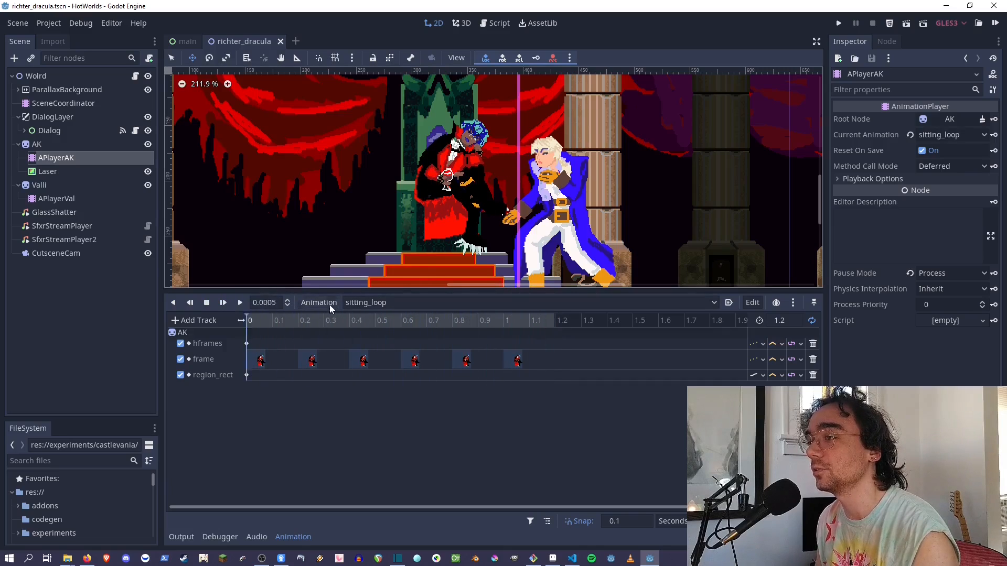
Preview AK's sip and what_is_a_man animations by playing each from the start.
left_click(378, 303)
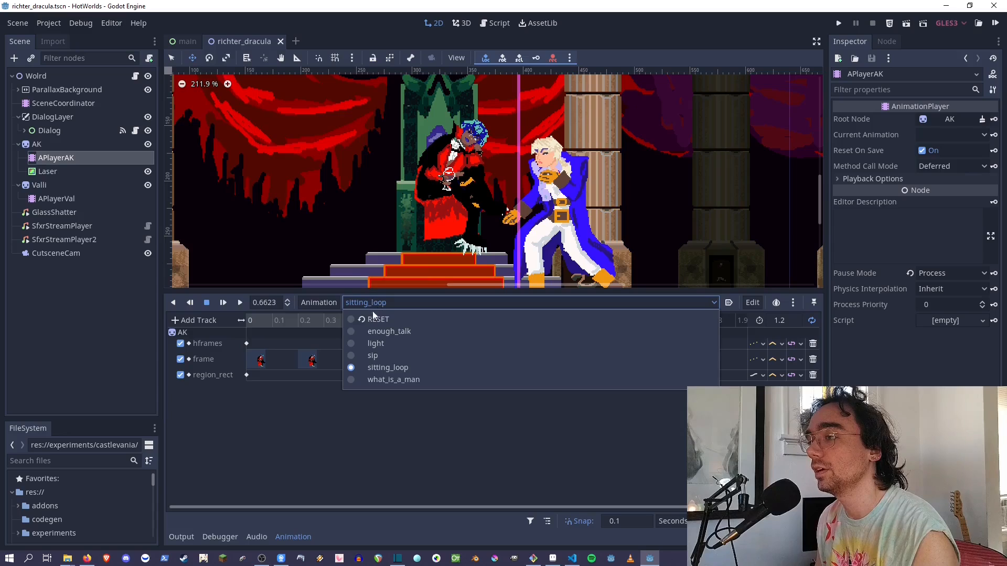
left_click(372, 356)
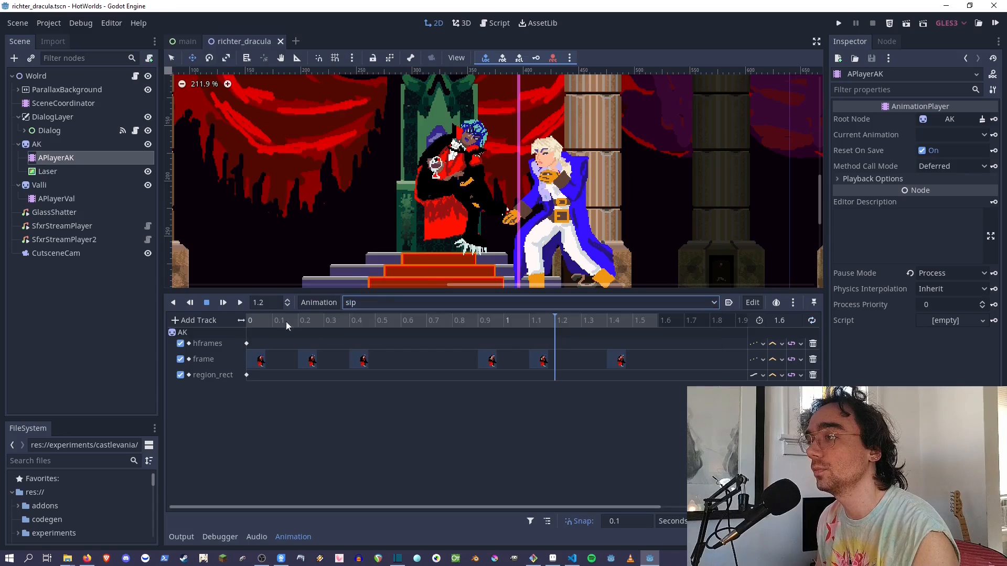
left_click(224, 303)
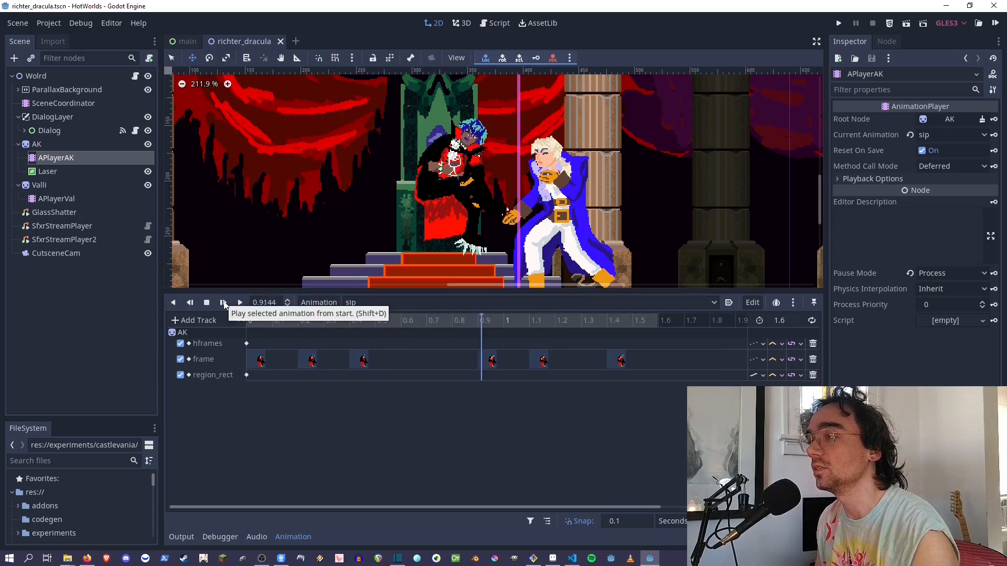
left_click(478, 302)
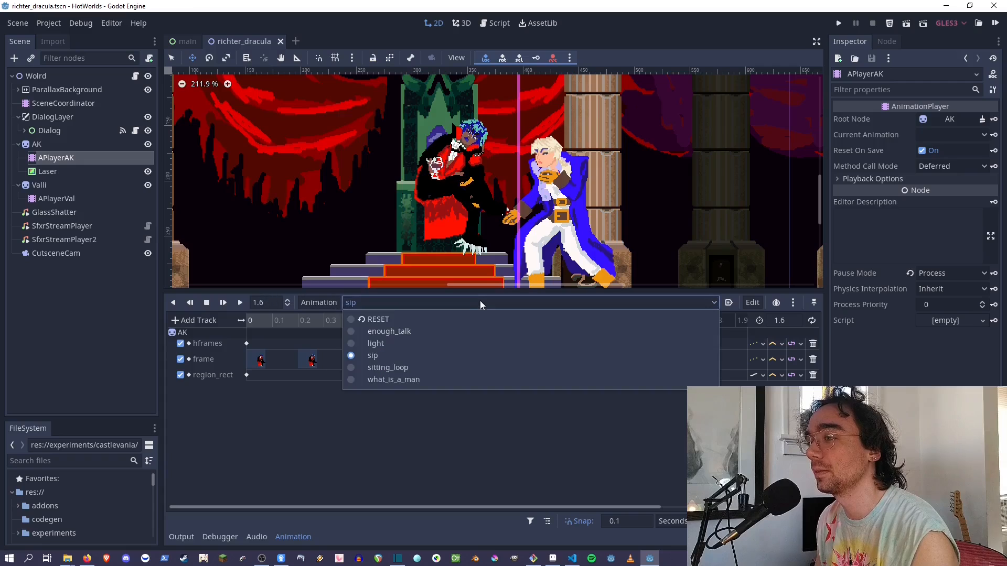
left_click(472, 379)
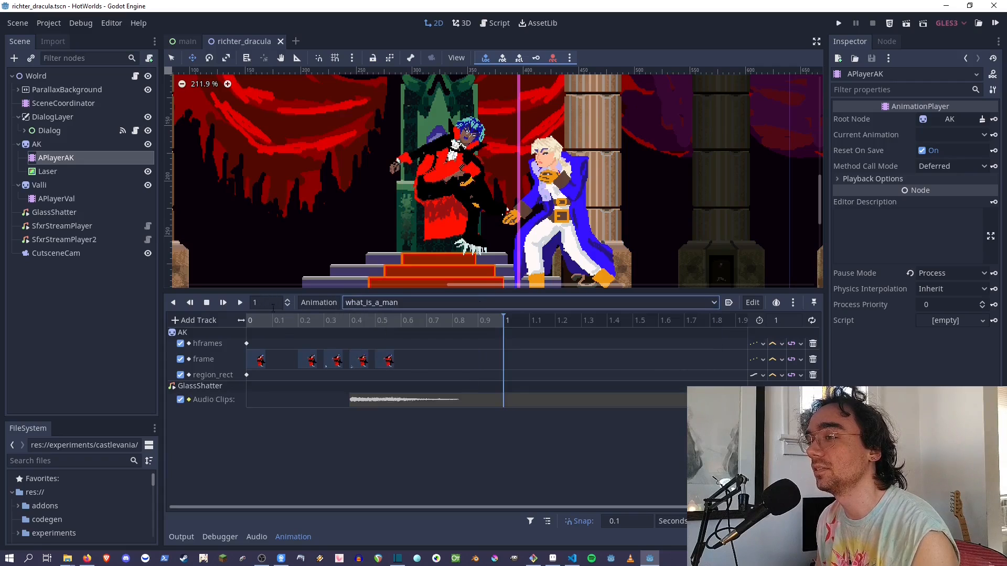
left_click(224, 303)
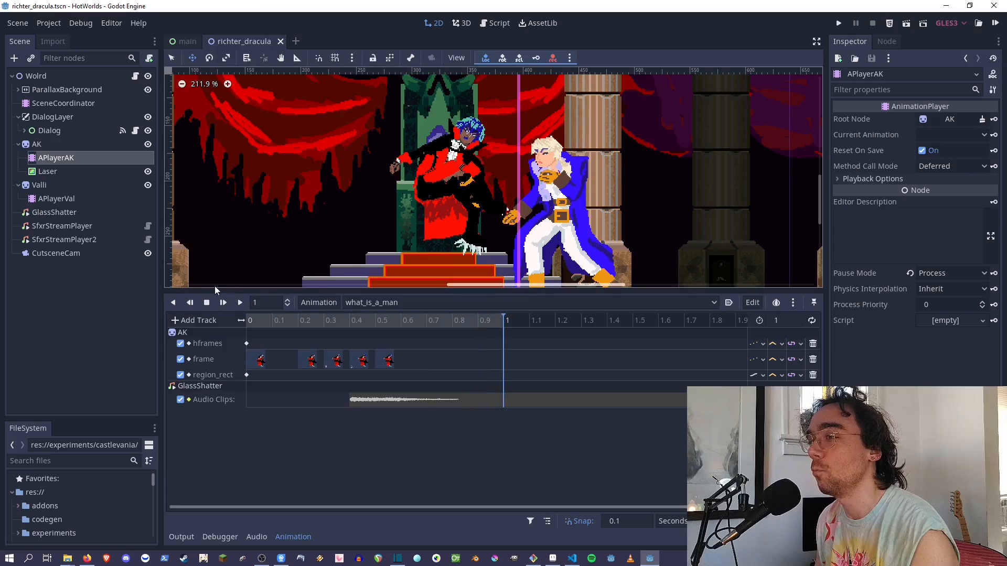
Play AK's enough_talk animation from the start, then scrub the timeline back to 0.
left_click(420, 303)
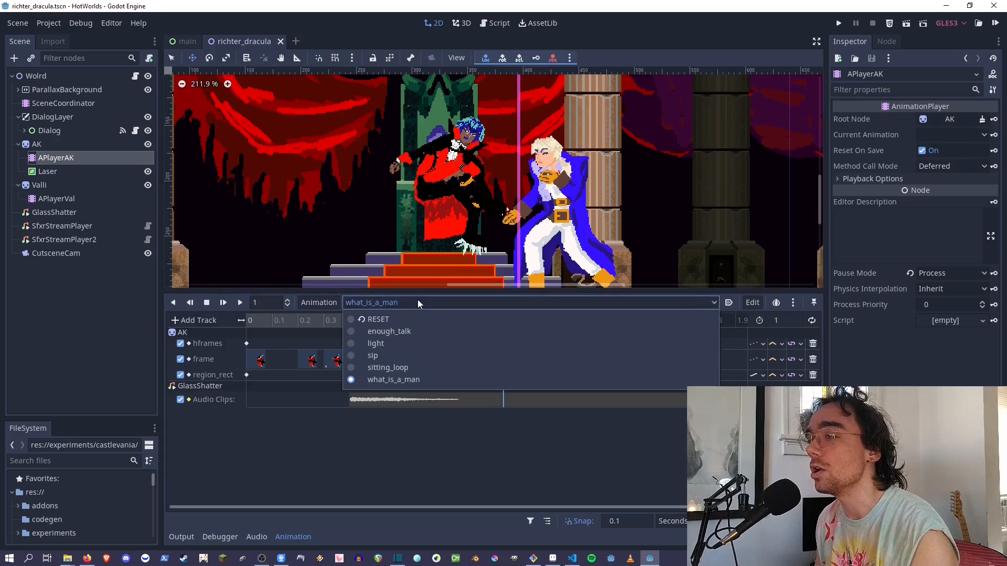
left_click(433, 336)
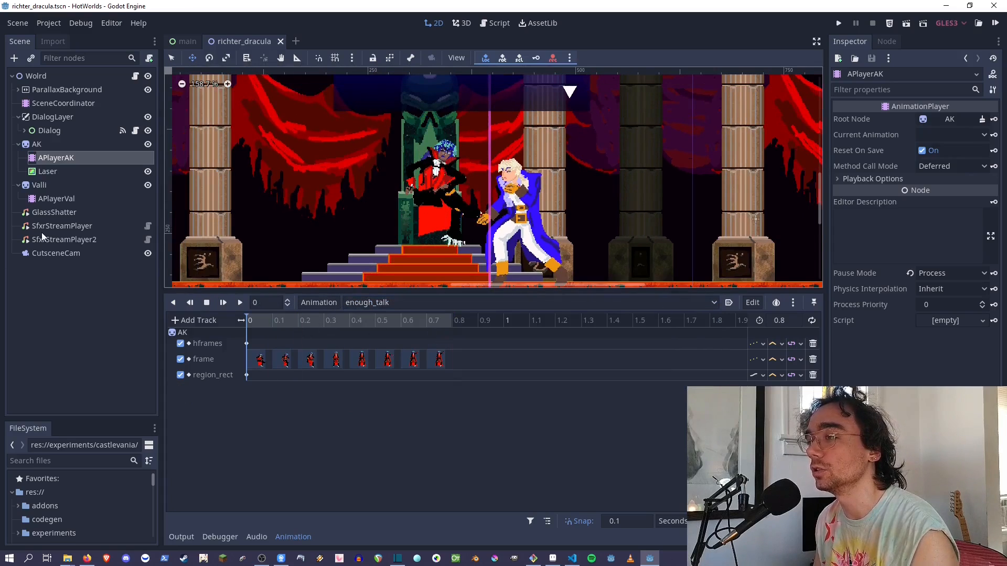
left_click(223, 303)
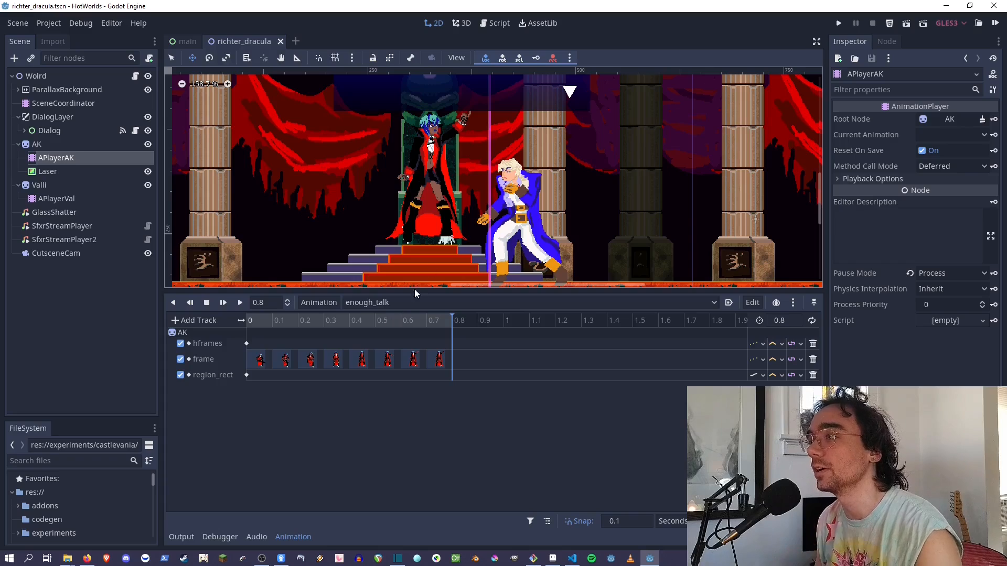
middle_click_drag(570, 111, 566, 139)
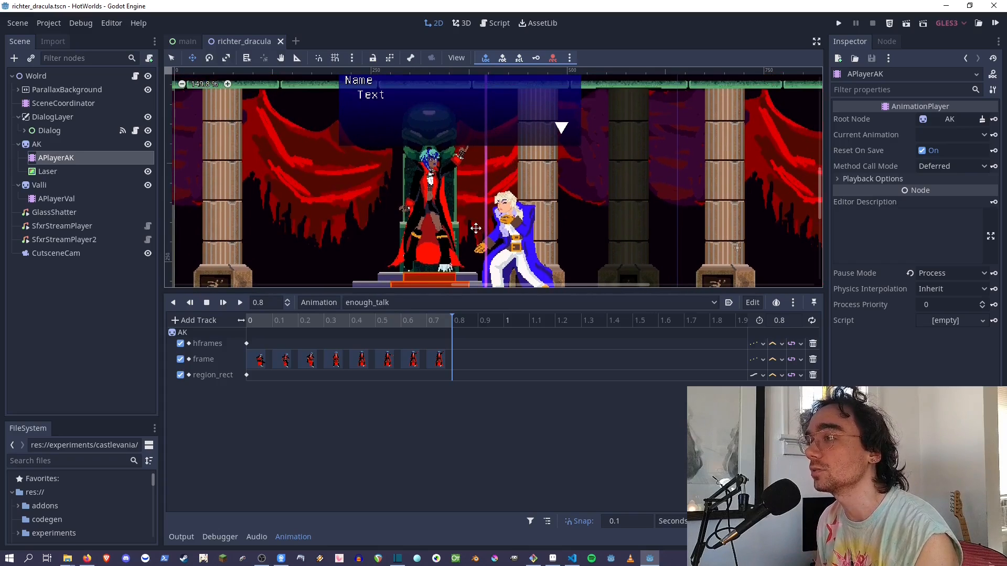
scroll(445, 201, "down", 1)
middle_click_drag(445, 201, 437, 178)
left_click_drag(292, 321, 189, 323)
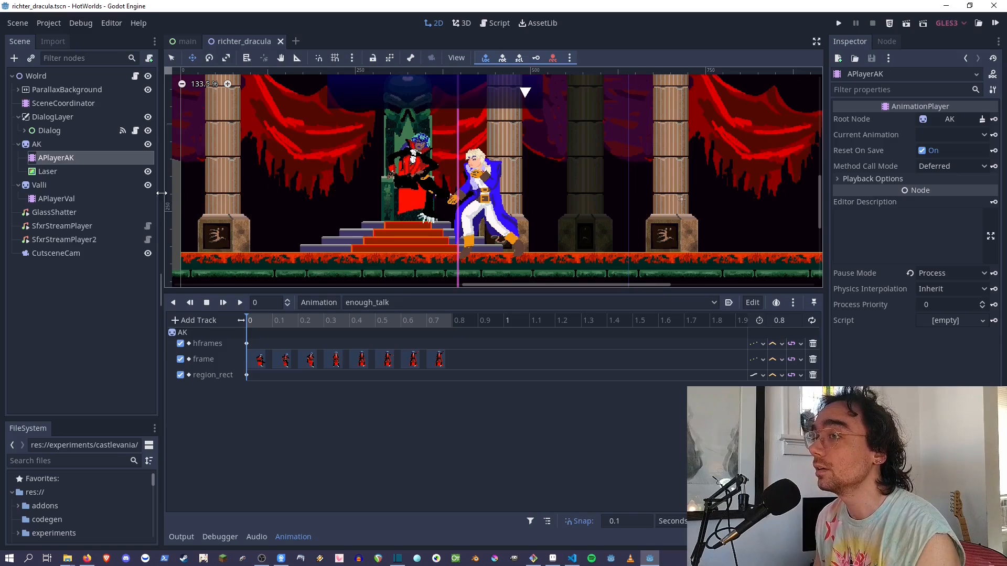
Select the AK sprite and expand its texture to show the full sprite sheet preview.
left_click_drag(159, 195, 172, 197)
left_click(53, 145)
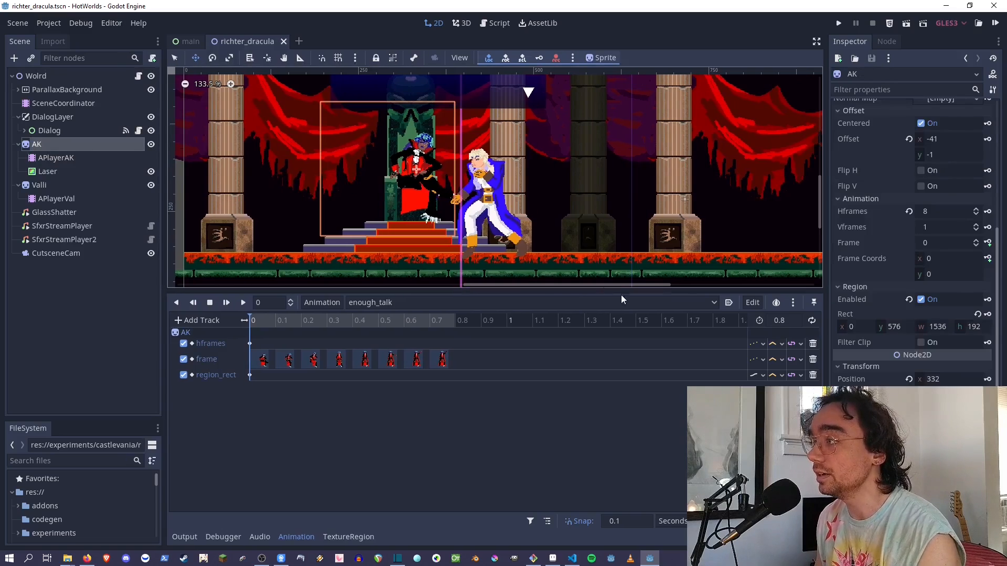
scroll(902, 167, "up", 4)
left_click(931, 131)
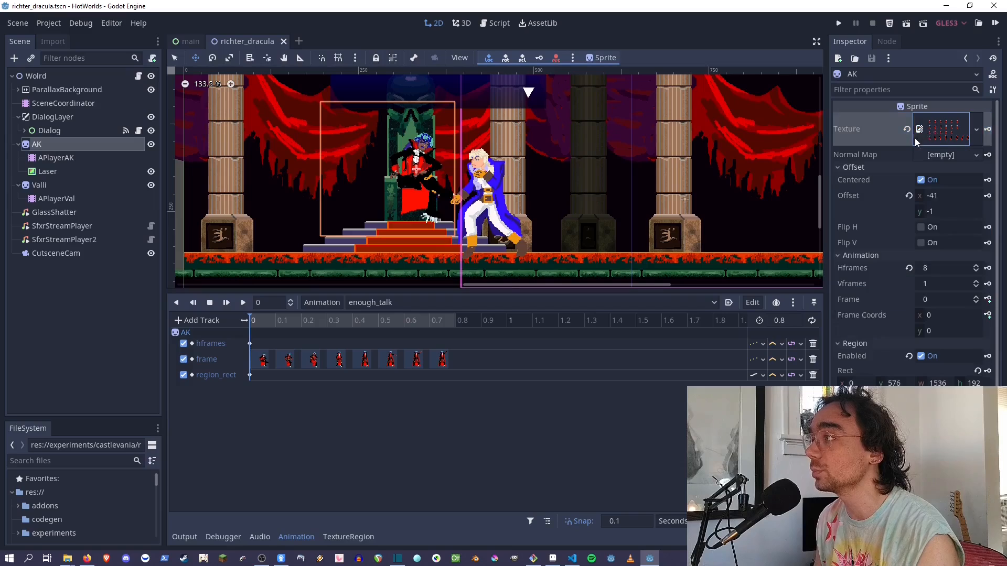
left_click(937, 136)
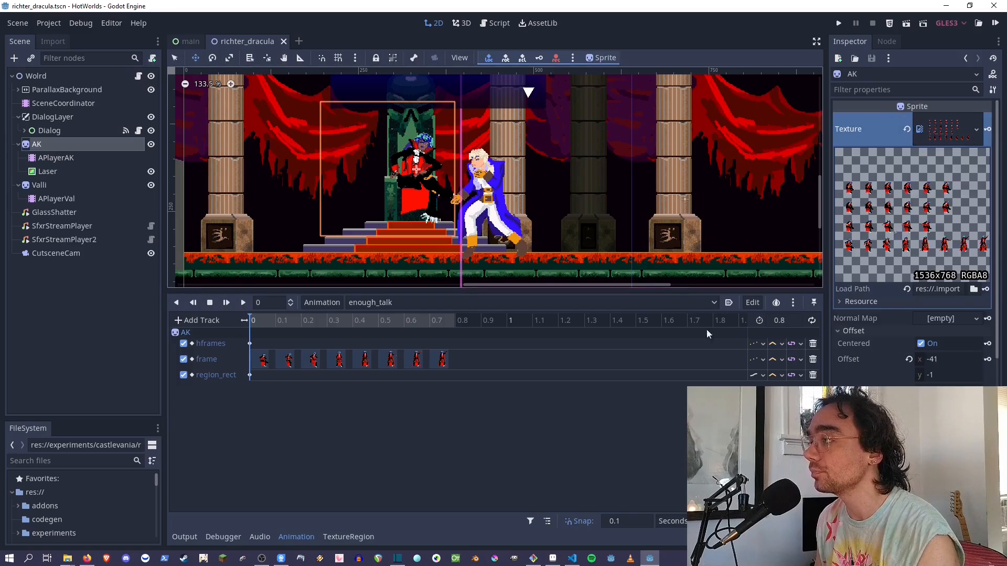
Open AK's texture region editor, enlarge it, and examine the sprite sheet's animation rows and the selected region.
left_click(349, 536)
left_click_drag(482, 300, 479, 160)
scroll(564, 259, "down", 3)
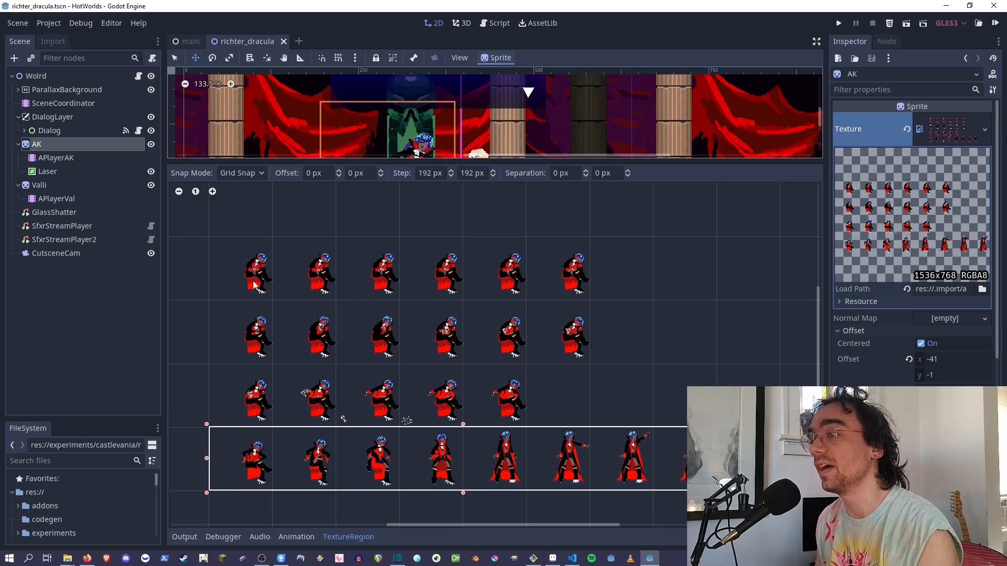
scroll(266, 279, "down", 2)
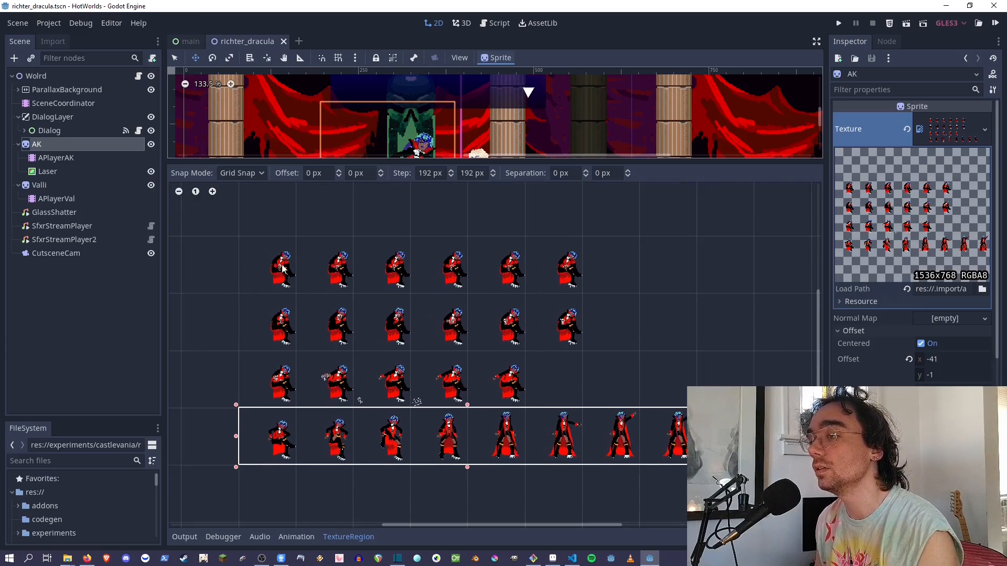
scroll(276, 278, "up", 1)
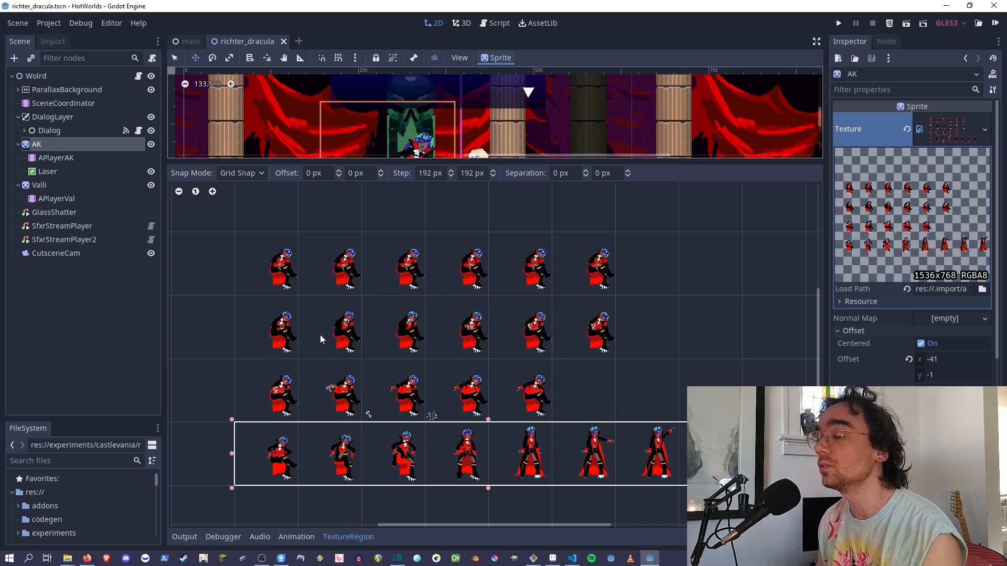
scroll(463, 325, "down", 2)
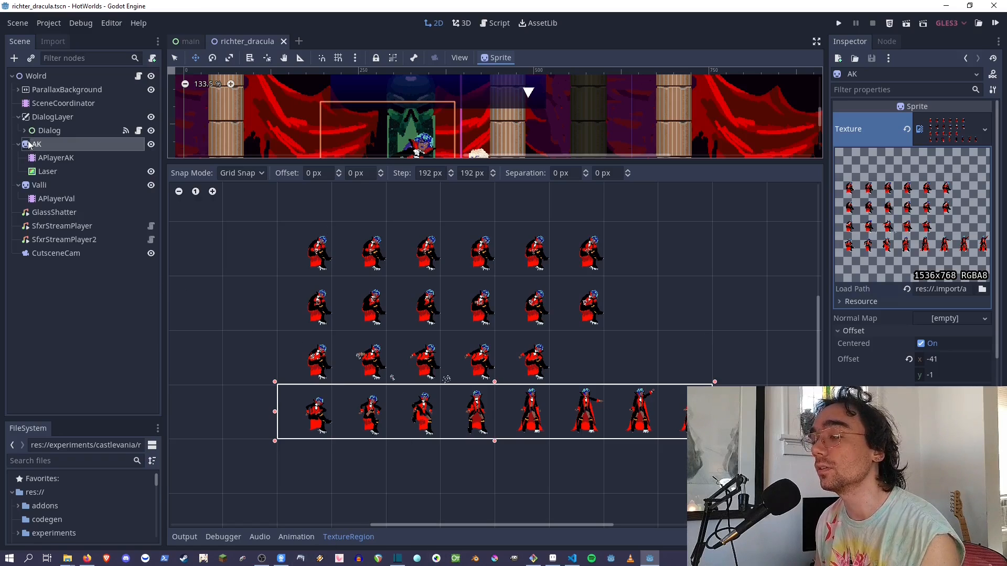
Shrink the region editor slightly and review AK's offset and frame properties beside the sprite sheet.
left_click_drag(601, 160, 601, 181)
left_click(34, 159)
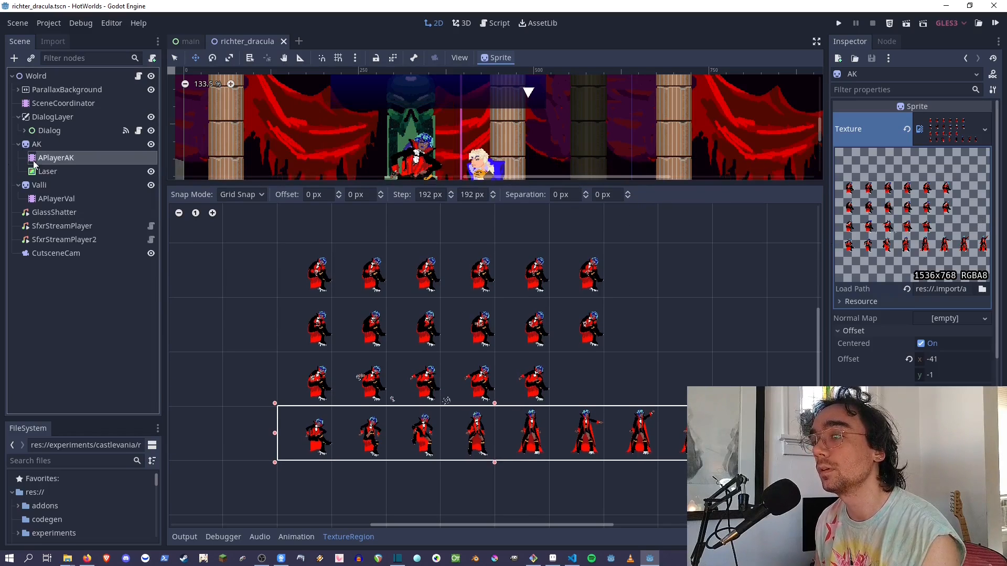
left_click(61, 148)
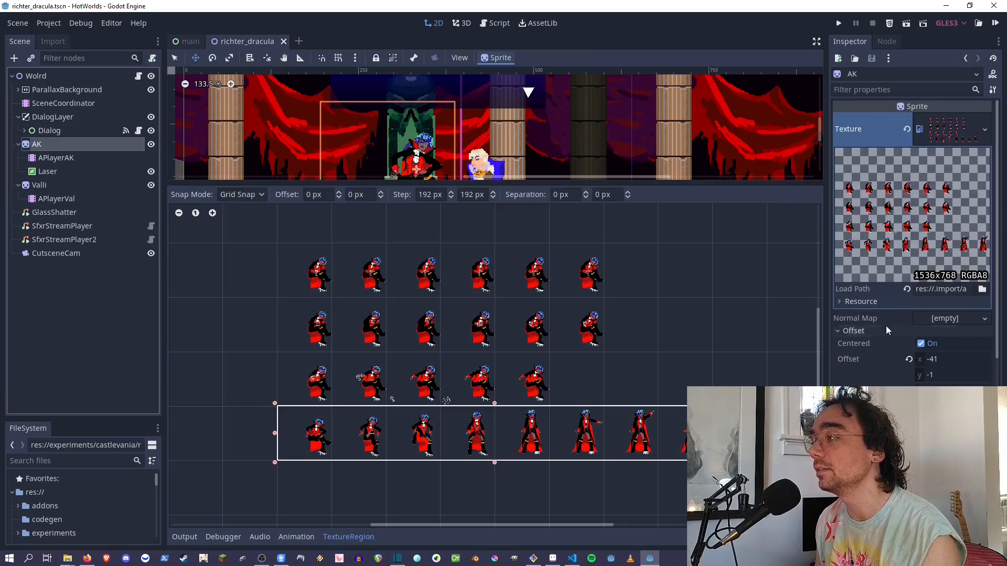
scroll(892, 354, "down", 4)
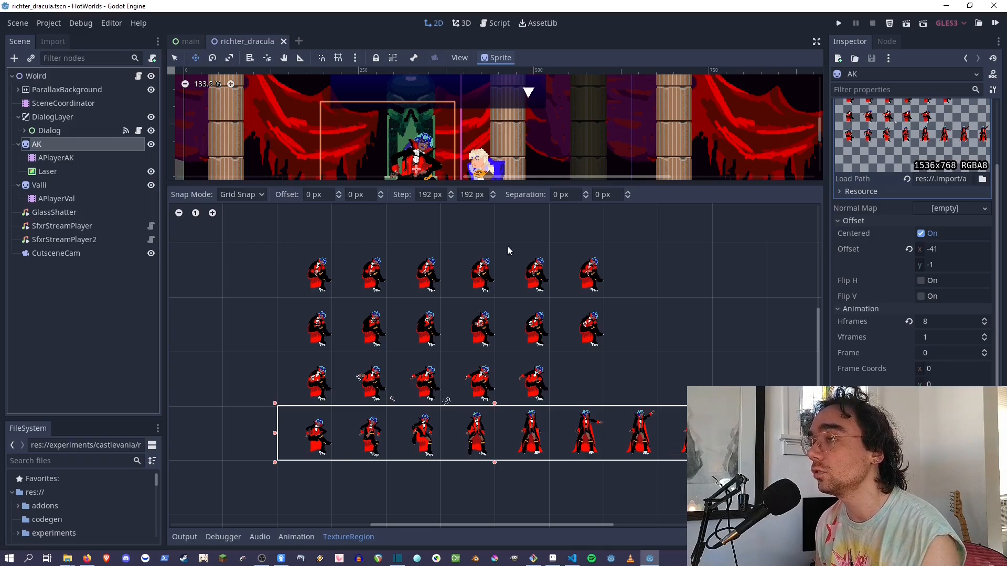
Switch the texture region's snap mode from Grid Snap to Pixel Snap and inspect the sprite sheet without the grid.
left_click(225, 195)
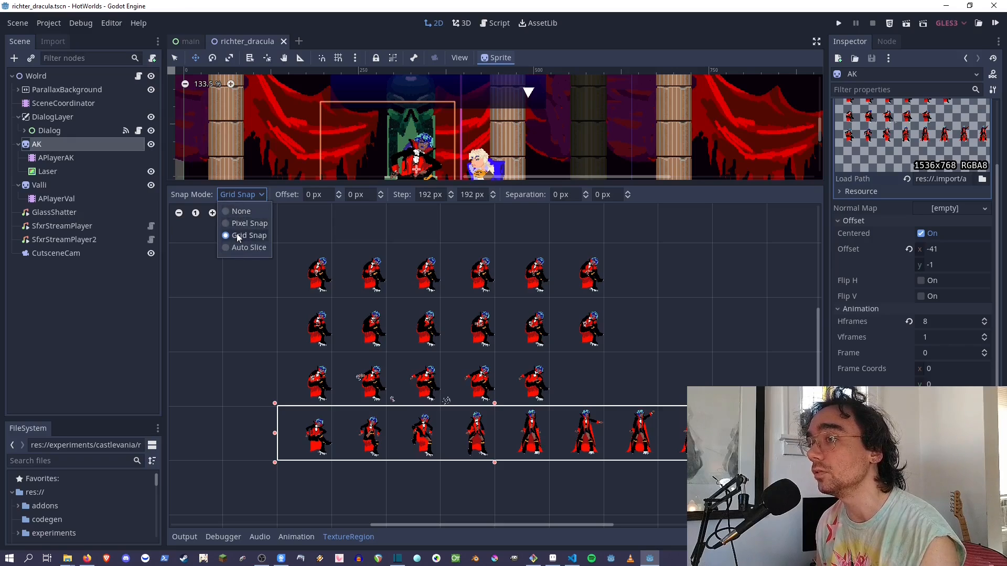
left_click(237, 234)
left_click(235, 196)
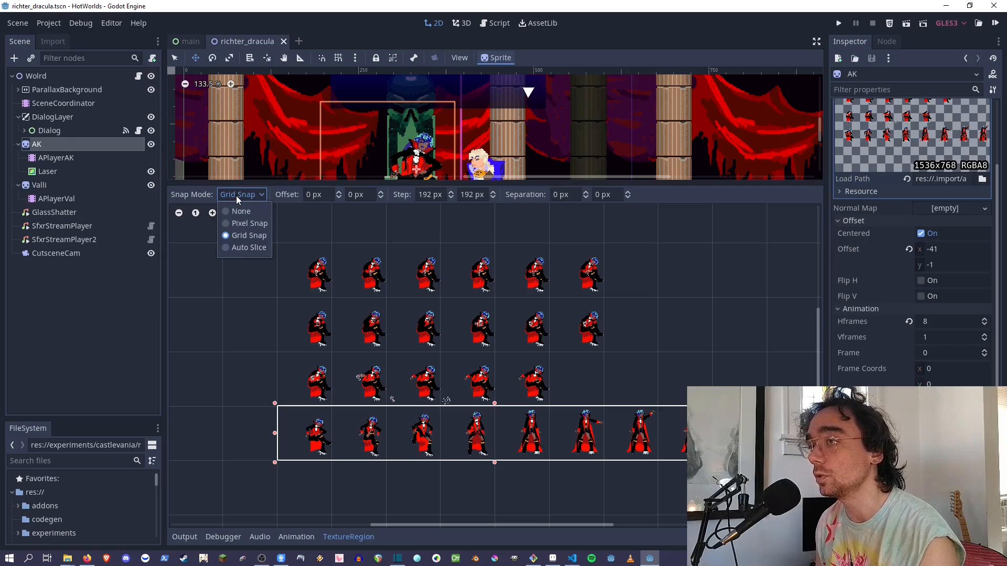
left_click(240, 224)
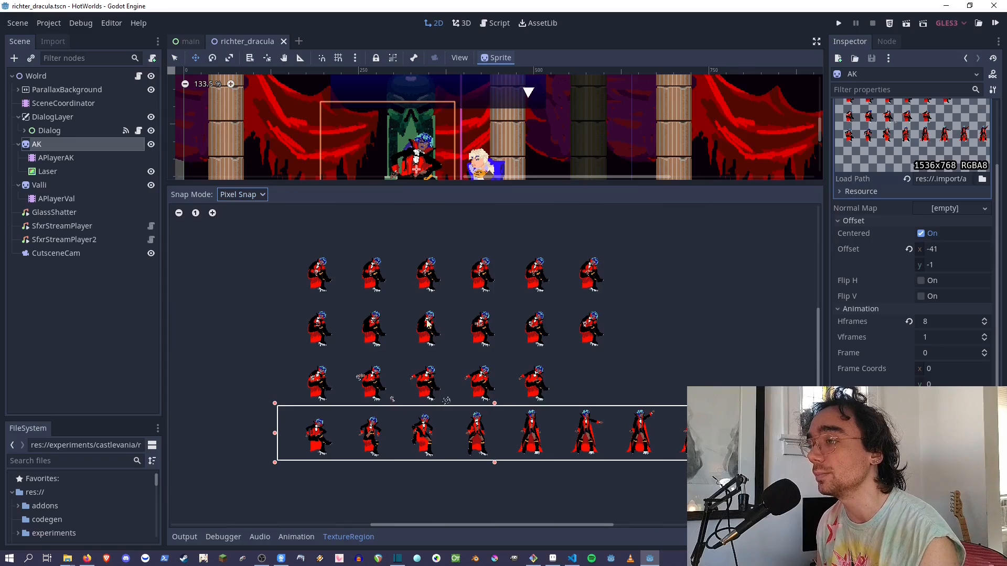
scroll(377, 298, "up", 4)
scroll(377, 299, "down", 5)
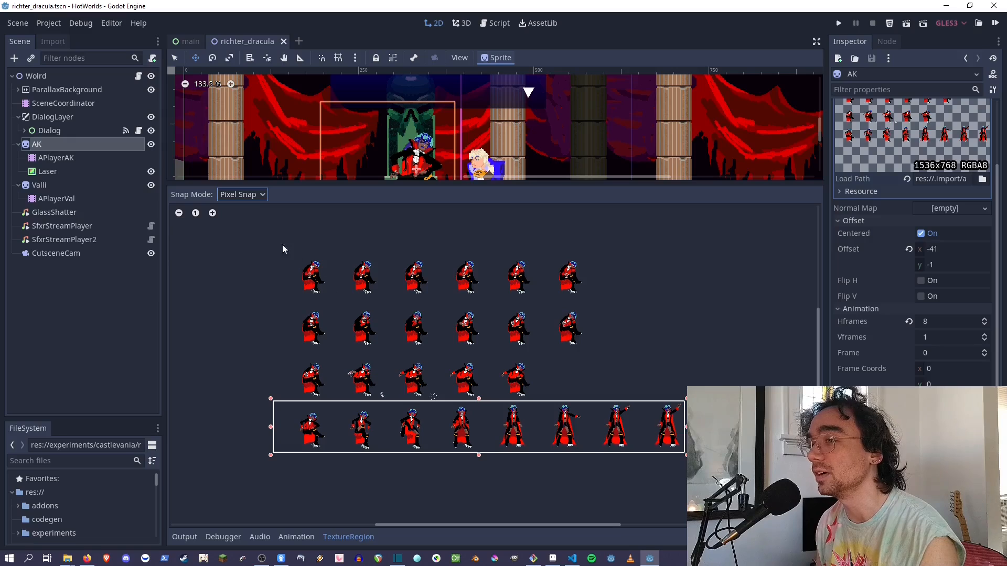
Set the texture region's snap mode to Auto Slice and inspect the slices around AK's poses and the glass pieces.
left_click(244, 194)
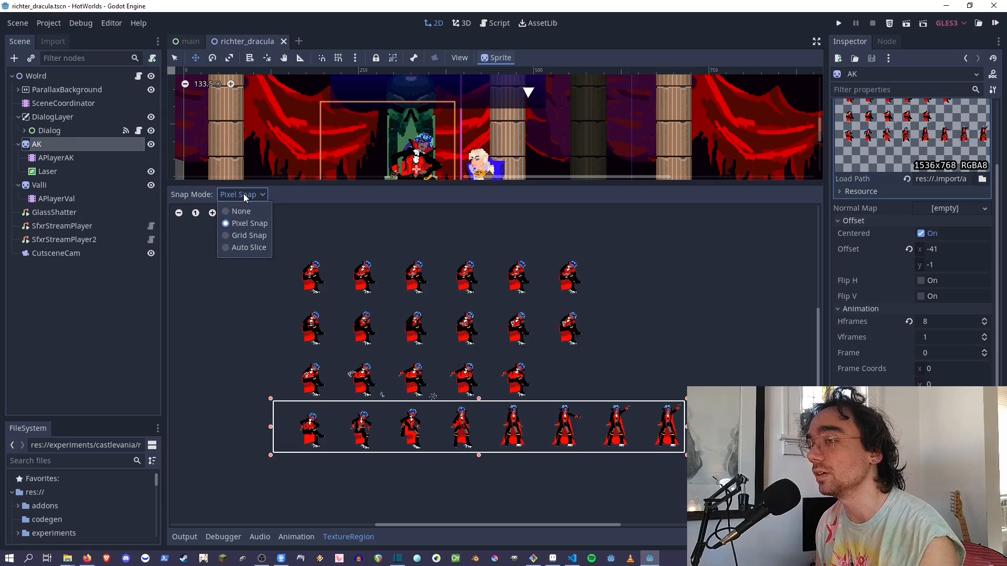
left_click(246, 248)
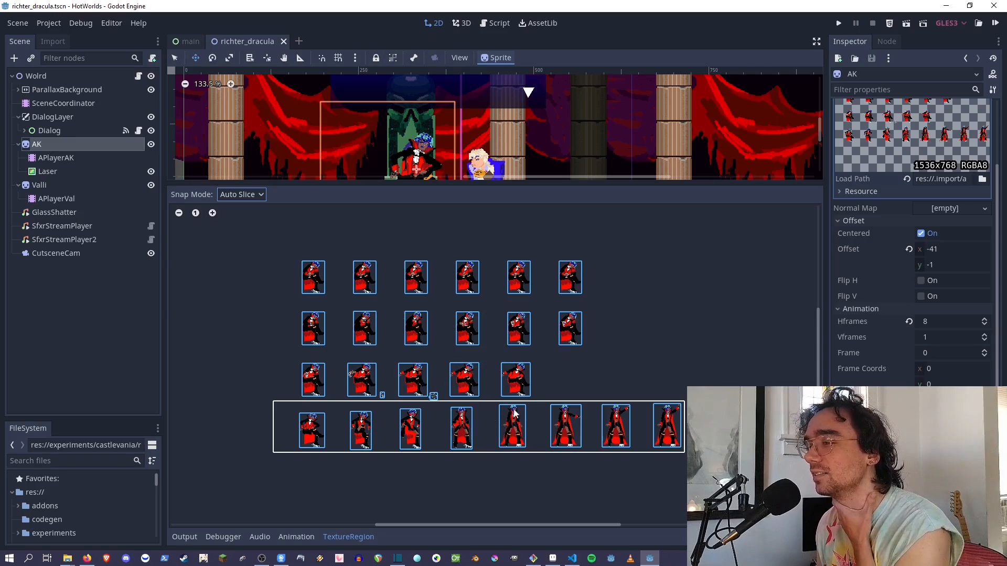
scroll(514, 414, "up", 3)
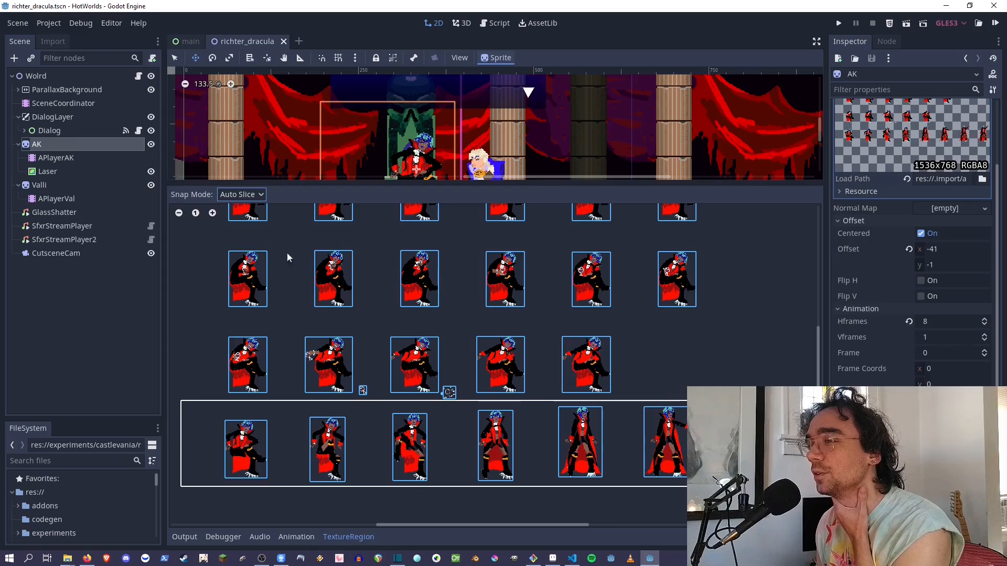
scroll(517, 354, "down", 2)
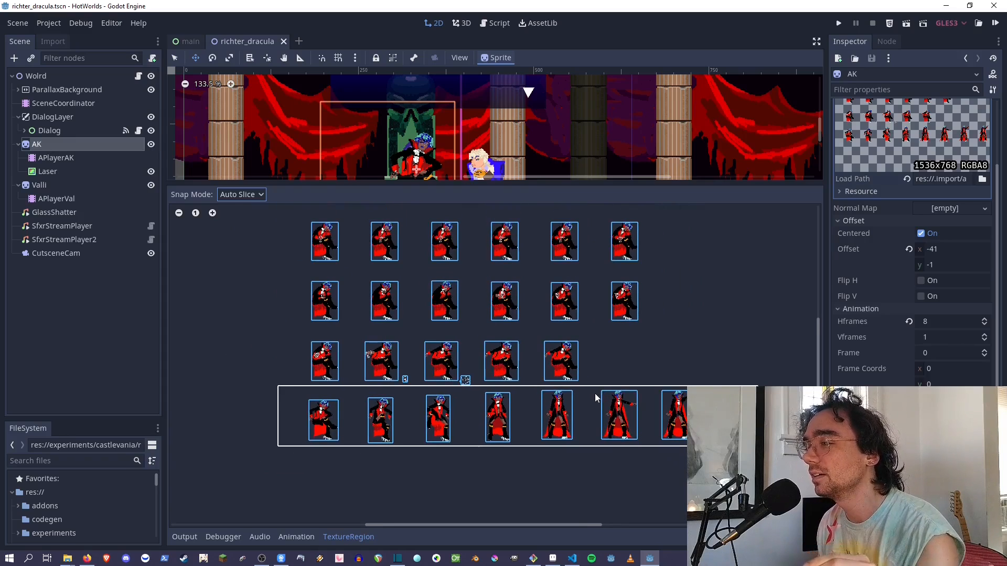
scroll(453, 392, "up", 5)
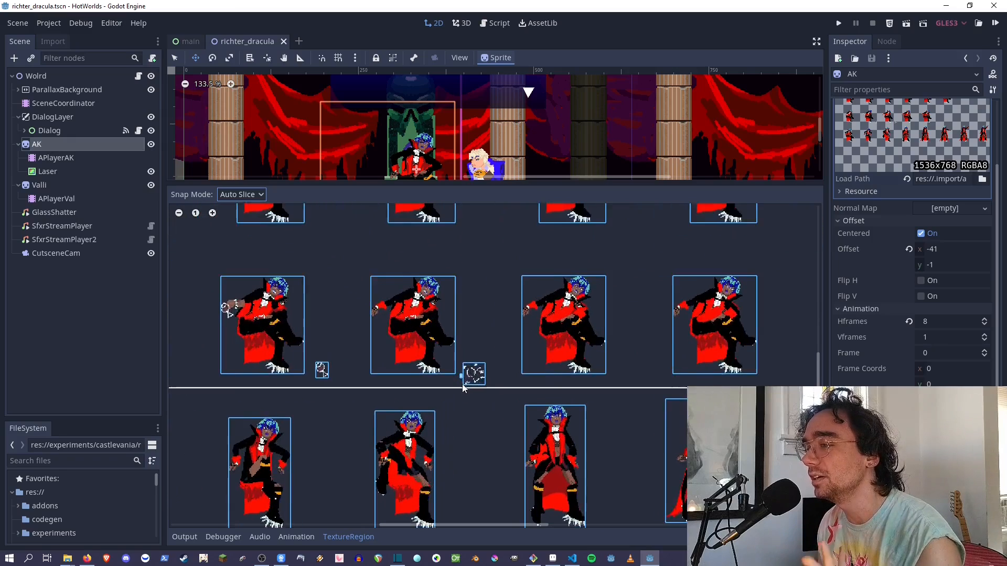
scroll(473, 372, "down", 3)
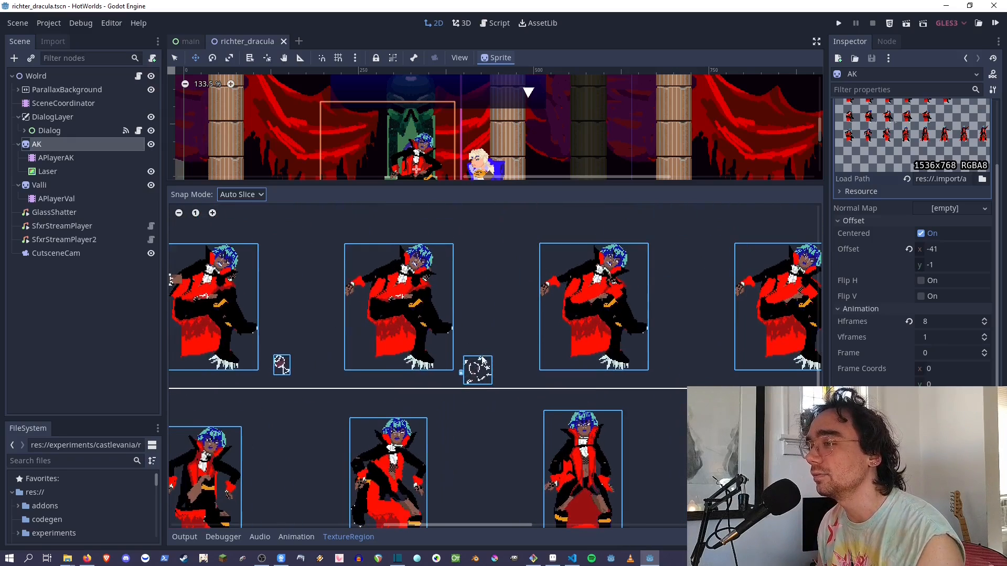
Inspect the auto-sliced glass pieces between AK's poses up close and compare them with the whole sprite sheet.
scroll(477, 367, "up", 5)
scroll(482, 372, "up", 3)
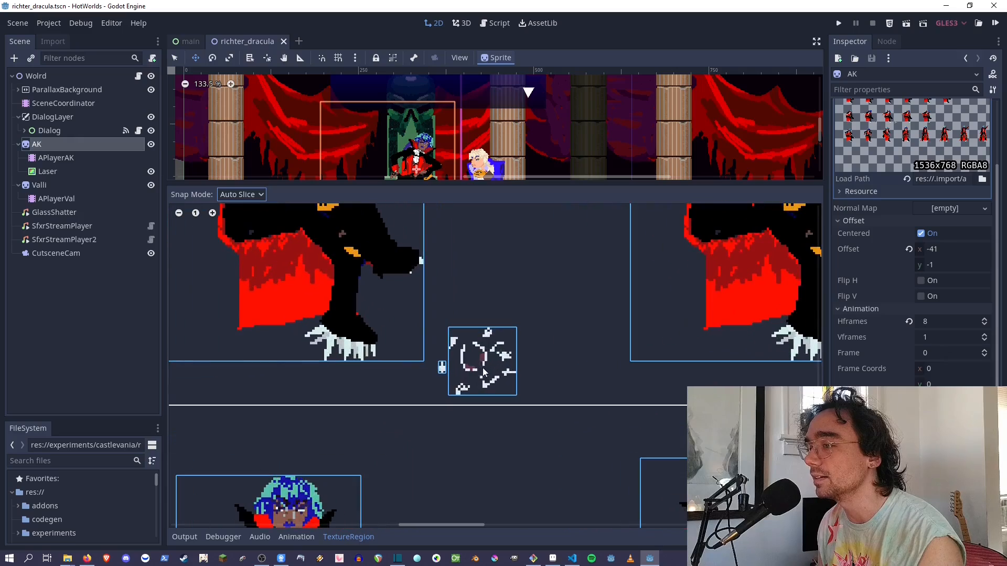
scroll(440, 371, "down", 5)
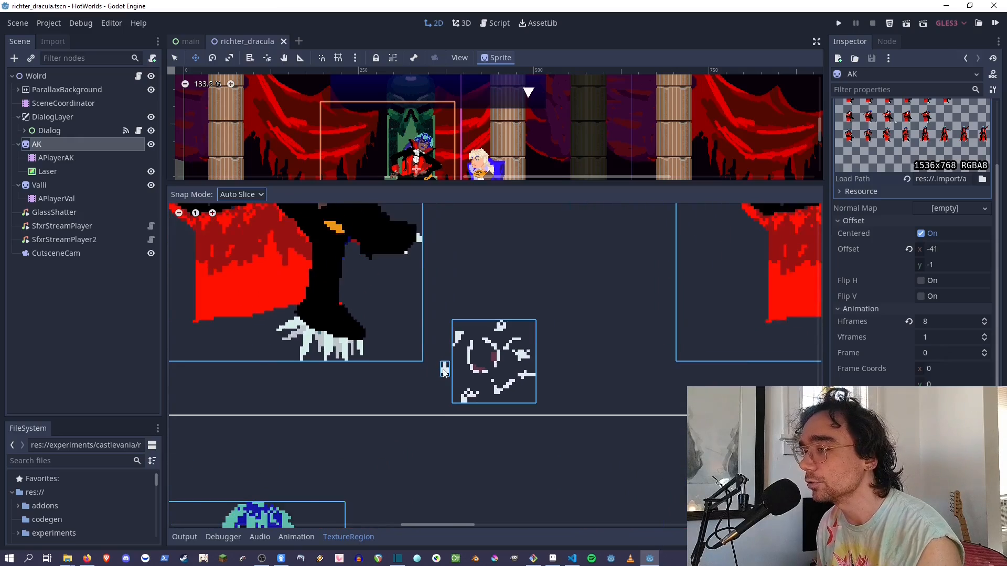
scroll(442, 371, "down", 4)
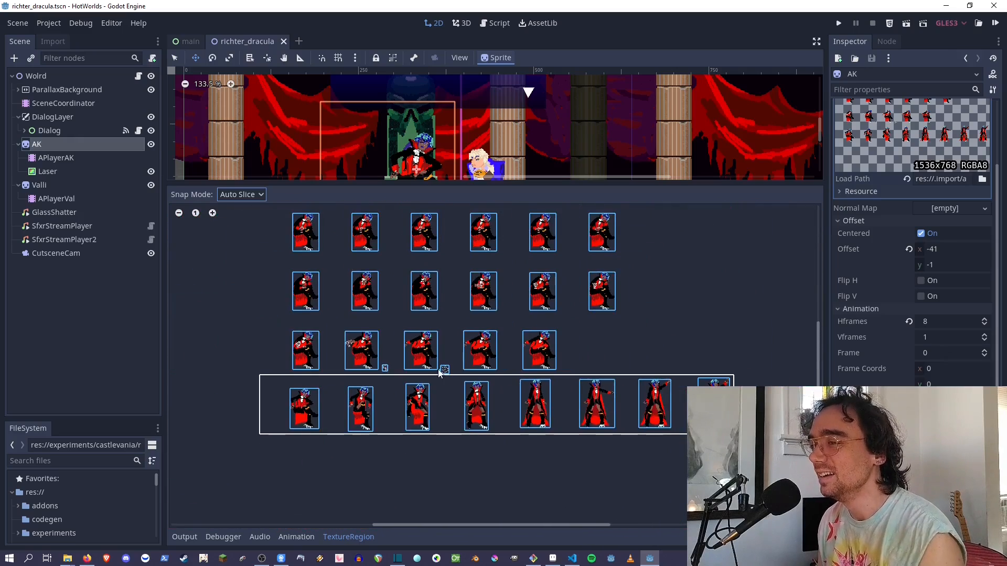
scroll(436, 383, "up", 1)
scroll(435, 382, "up", 1)
scroll(433, 381, "down", 2)
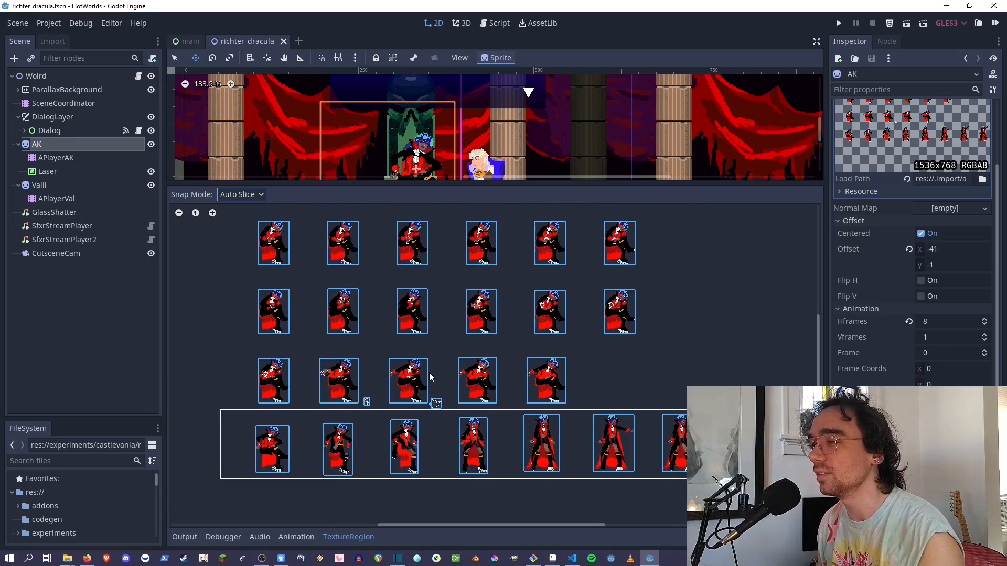
Return the texture region's snap mode to Grid Snap, review the sprite rows, and widen the inspector to show AK's texture.
left_click(235, 195)
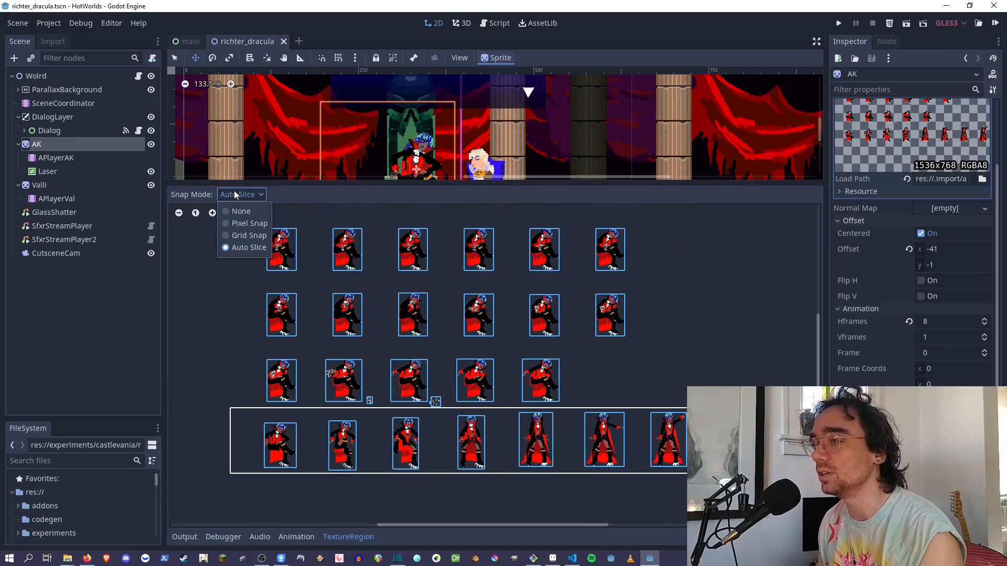
left_click(242, 236)
scroll(288, 262, "down", 2)
scroll(285, 281, "up", 3)
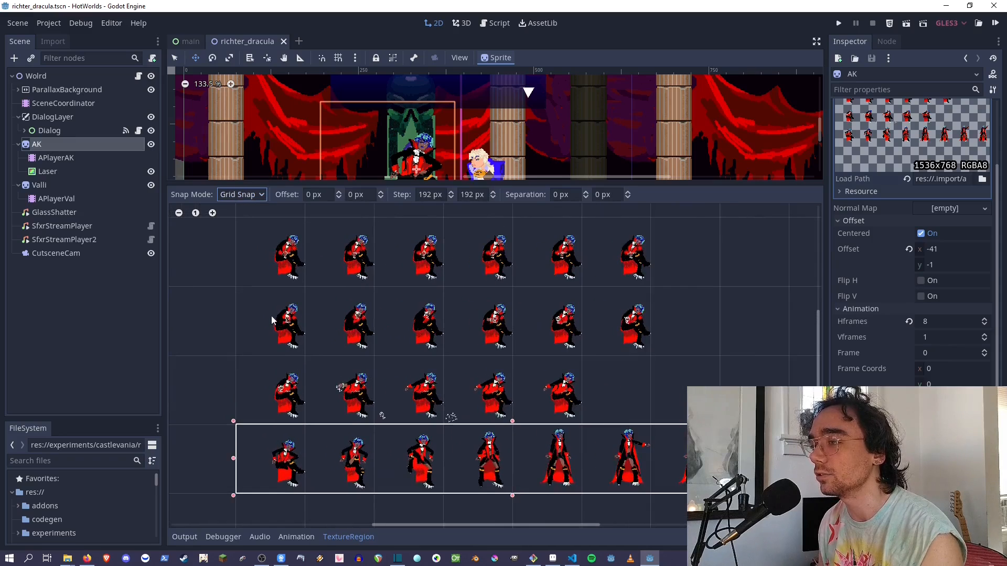
scroll(284, 321, "up", 4)
scroll(305, 323, "down", 2)
middle_click_drag(321, 324, 331, 318)
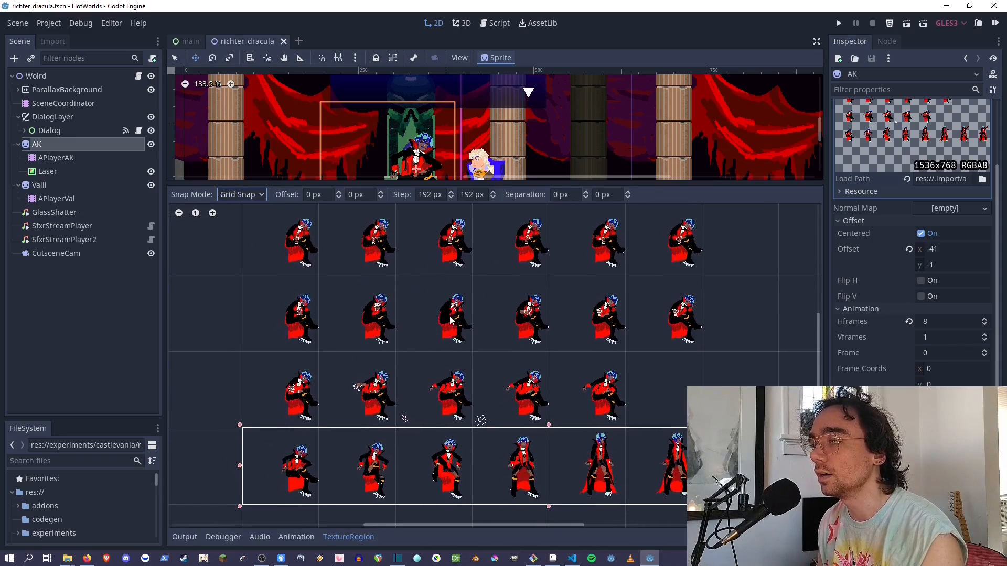
middle_click_drag(450, 320, 391, 317)
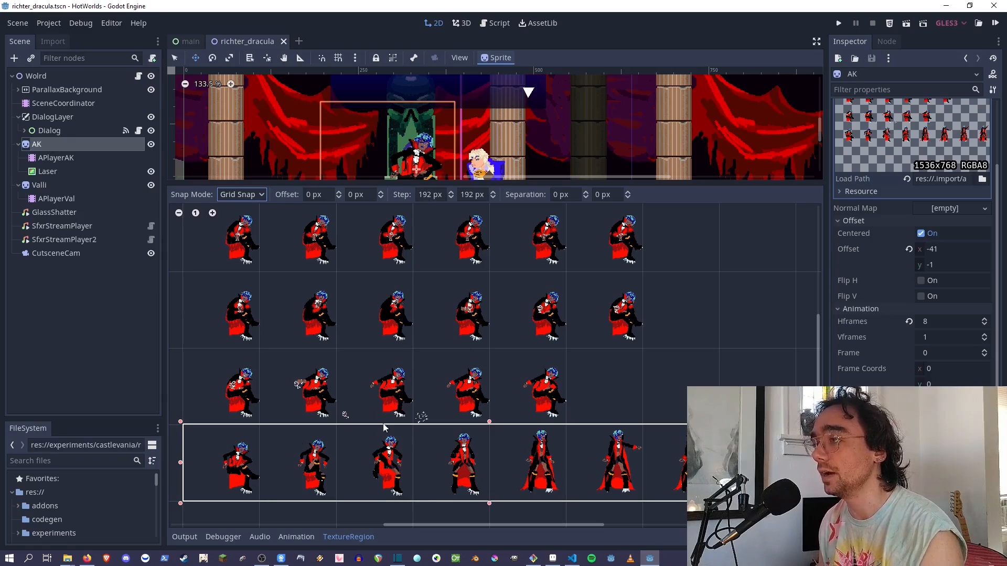
scroll(383, 428, "down", 1)
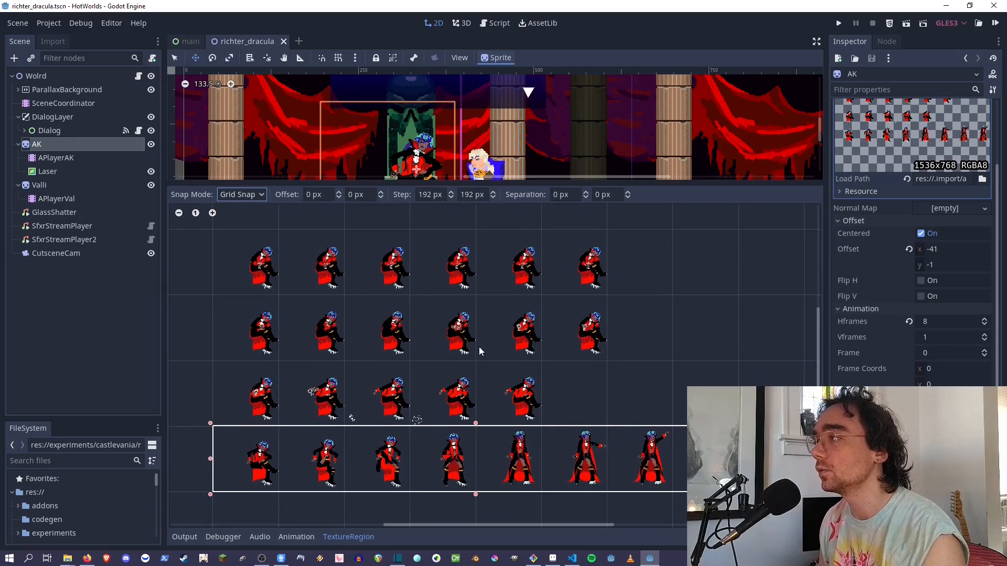
left_click_drag(825, 193, 792, 193)
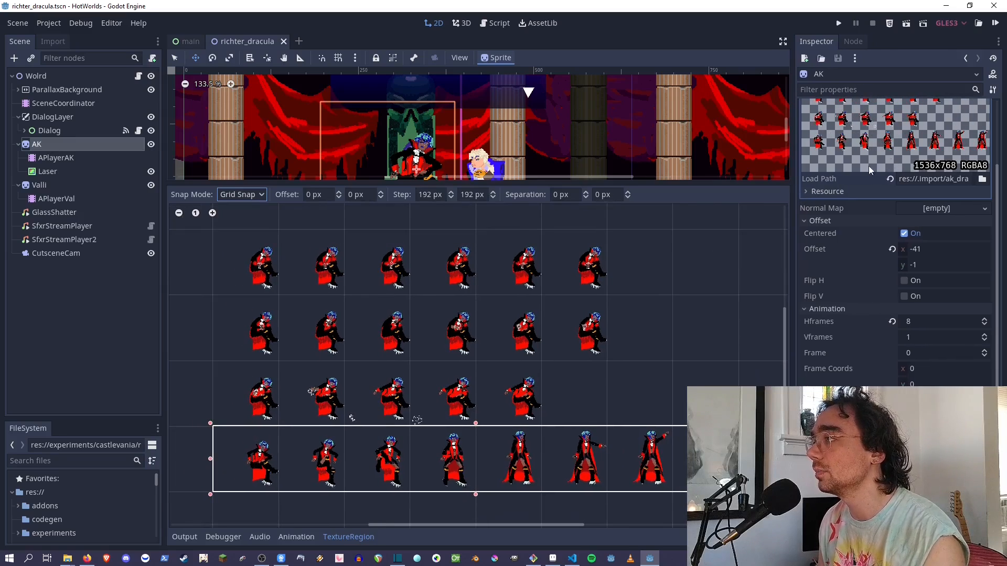
scroll(899, 144, "up", 3)
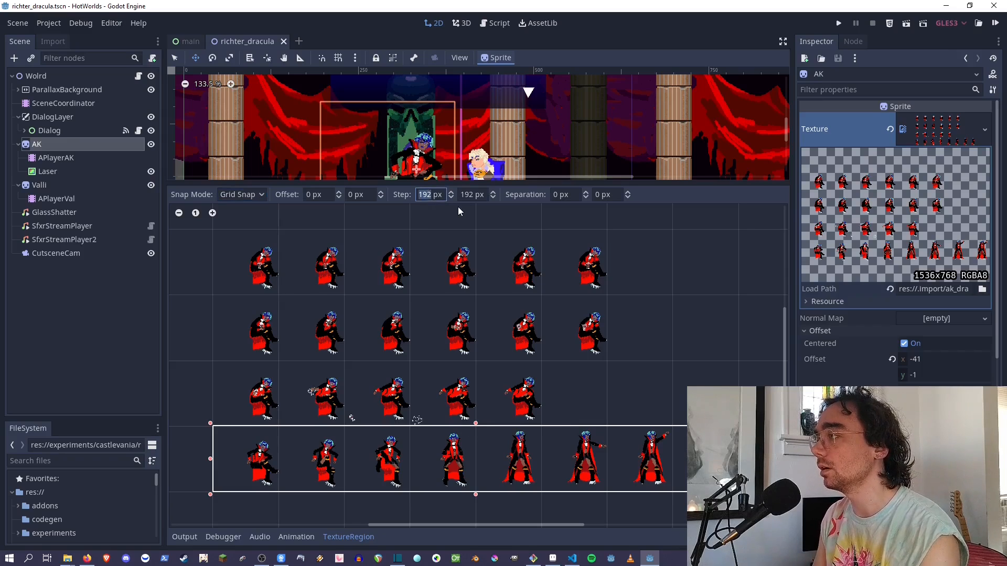
Try horizontal grid steps of 256 px and 100 px on AK's sprite sheet.
type("1")
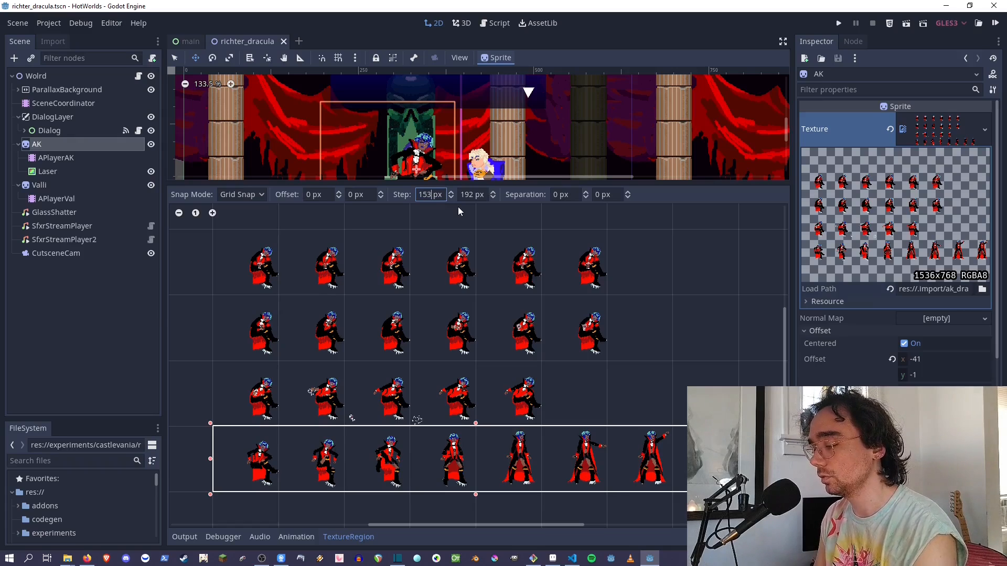
key("Return")
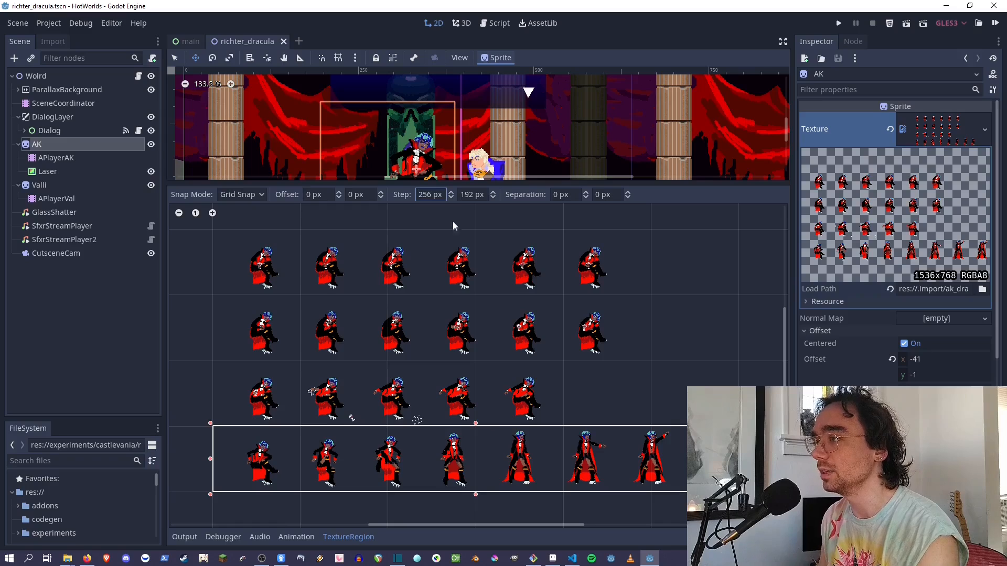
double_click(422, 194)
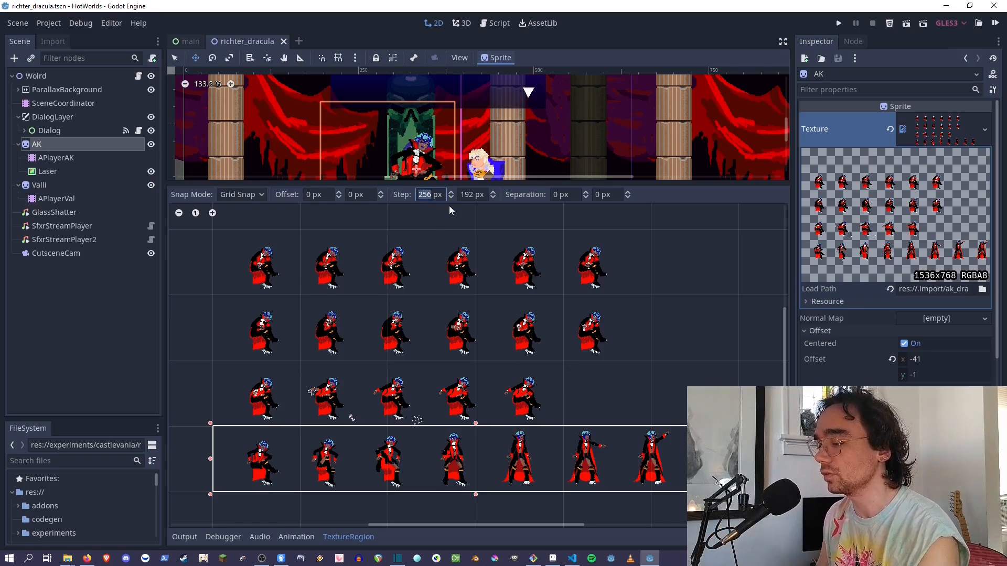
type("100")
key("Return")
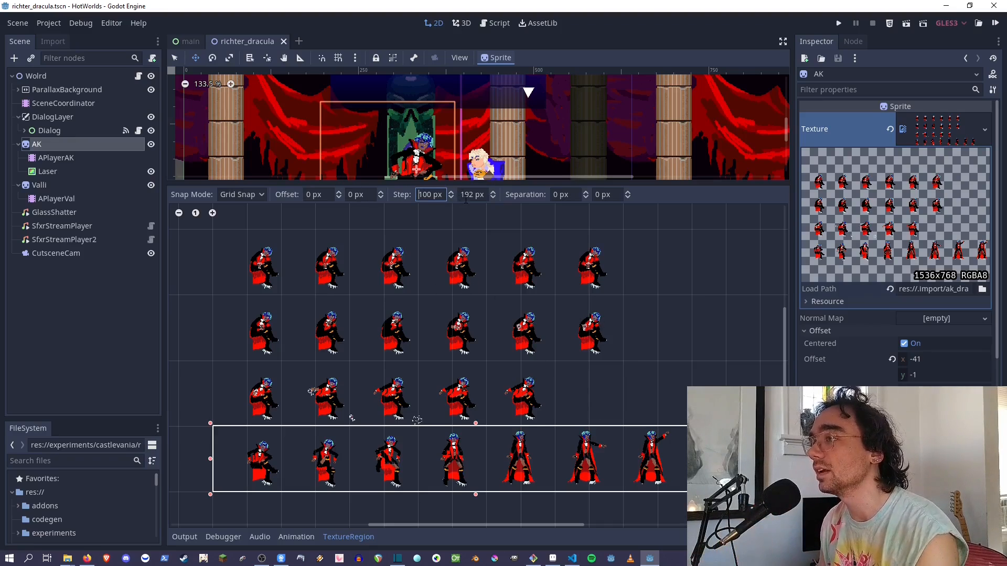
Set the grid's horizontal step to 1536/8, or 192 px, for AK's eight-frame sprite sheet.
key("ctrl+a")
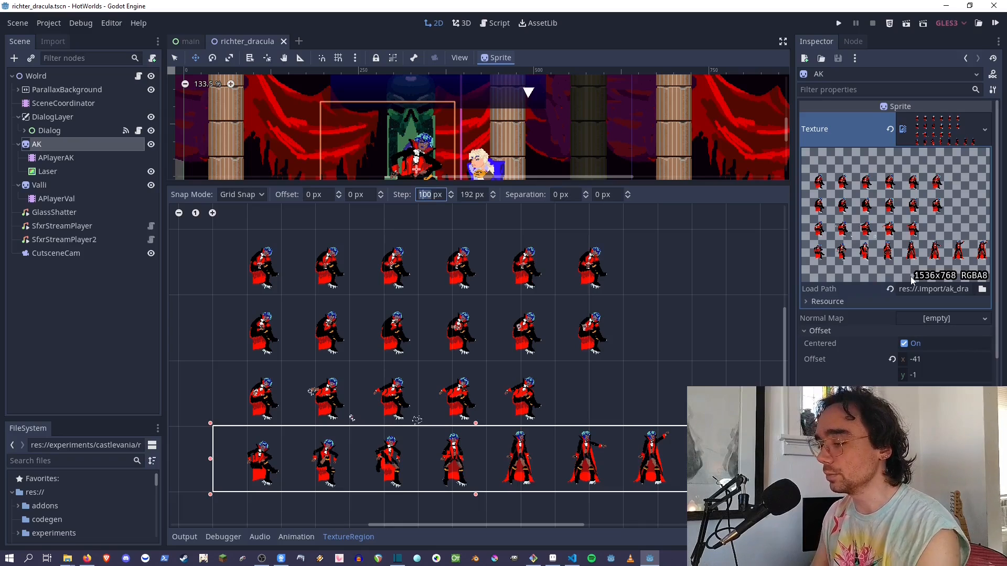
type("15")
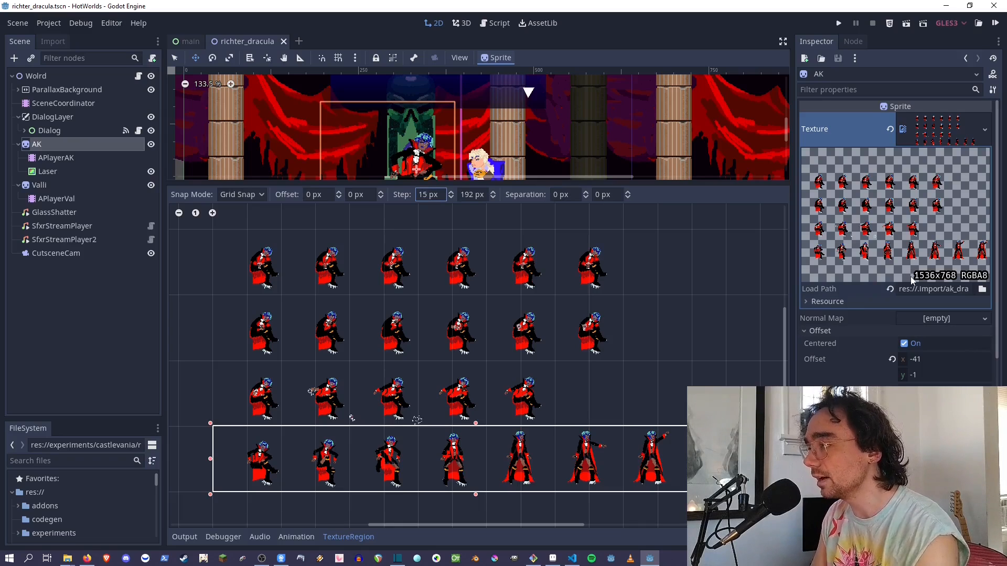
type("36")
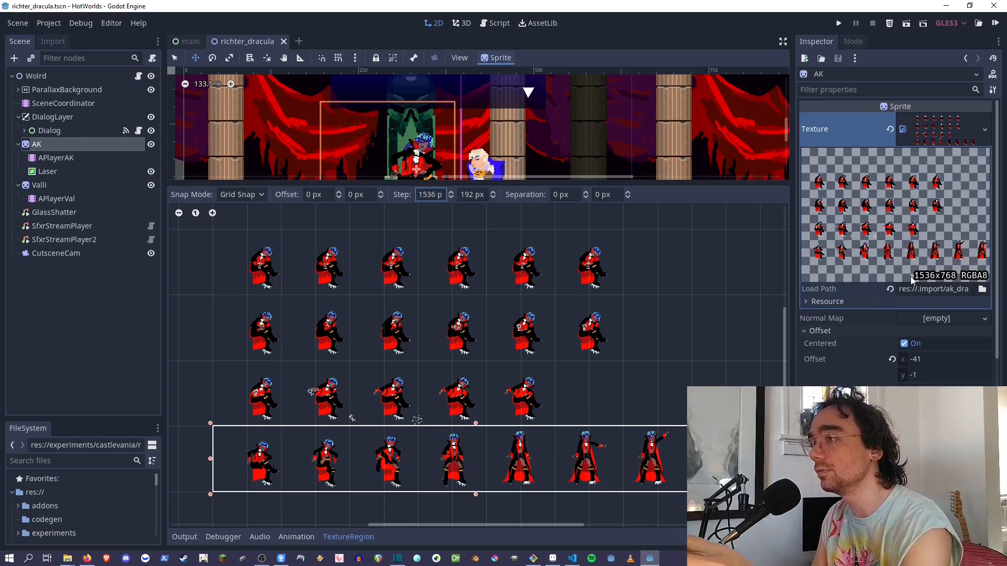
type("/")
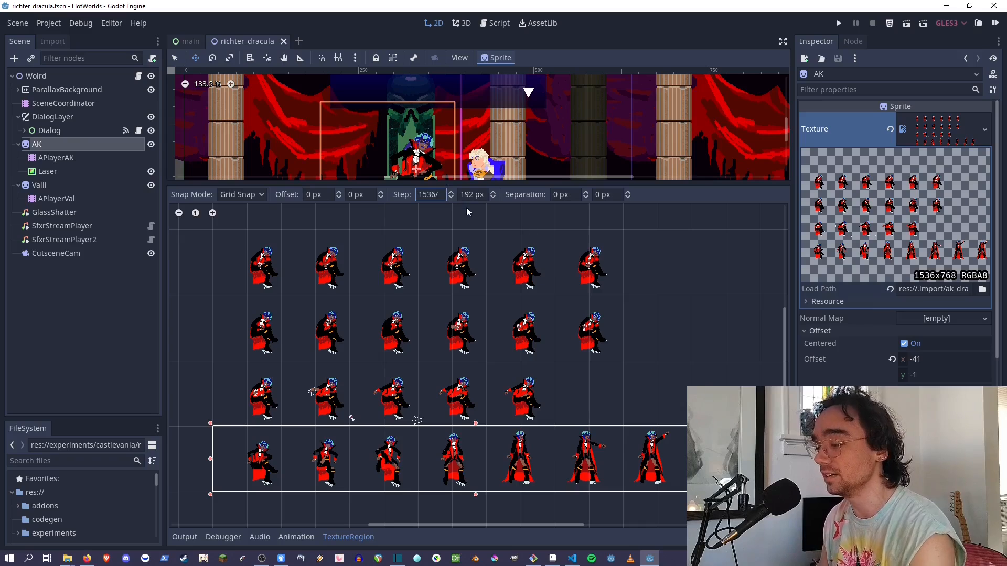
key("BackSpace")
type("5")
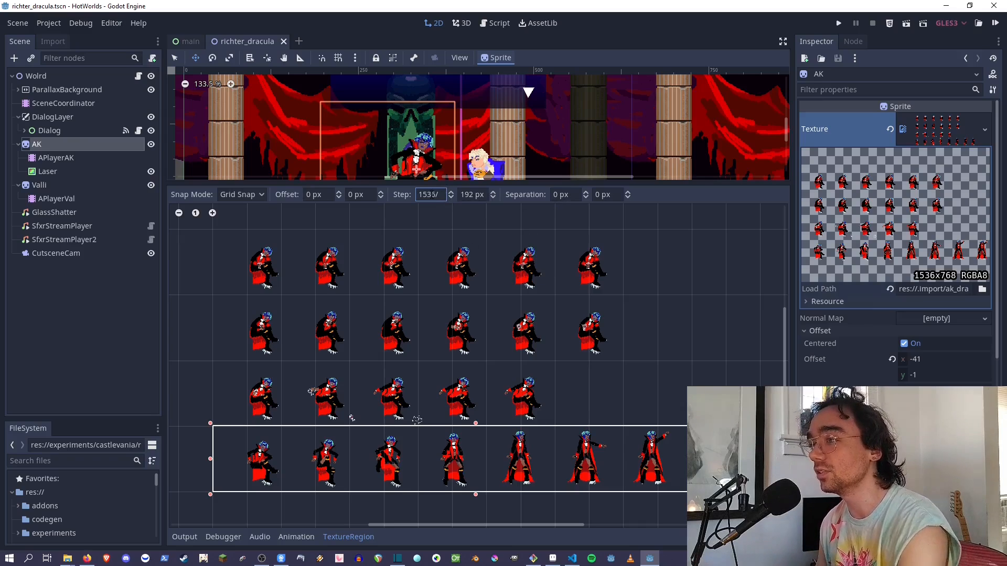
key("BackSpace")
type("6")
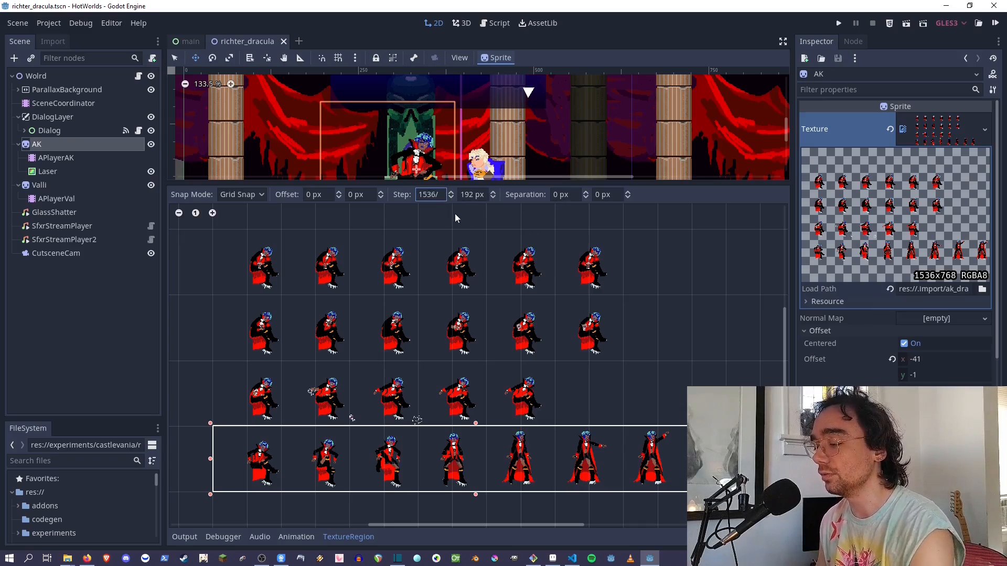
type("8")
key("Return")
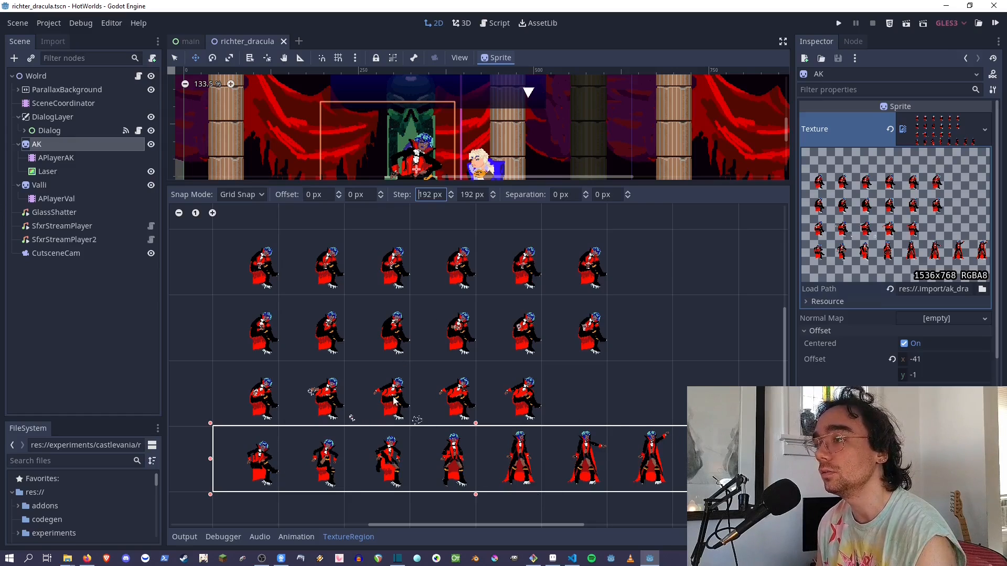
Collapse AK's Offset and Animation properties and review its Region, Transform and Texture settings beside the sprite sheet.
scroll(858, 320, "down", 4)
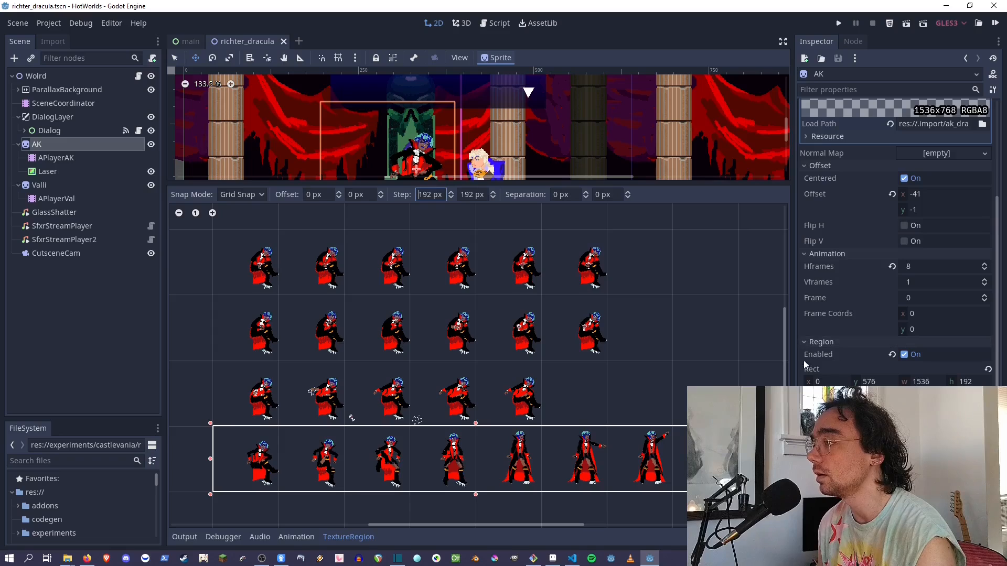
left_click(810, 168)
left_click(810, 180)
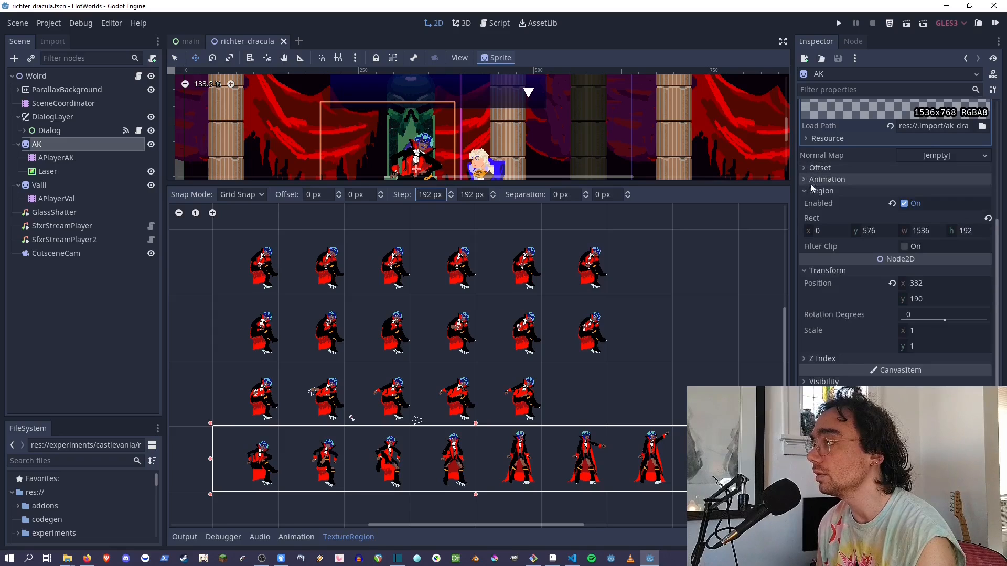
left_click(810, 190)
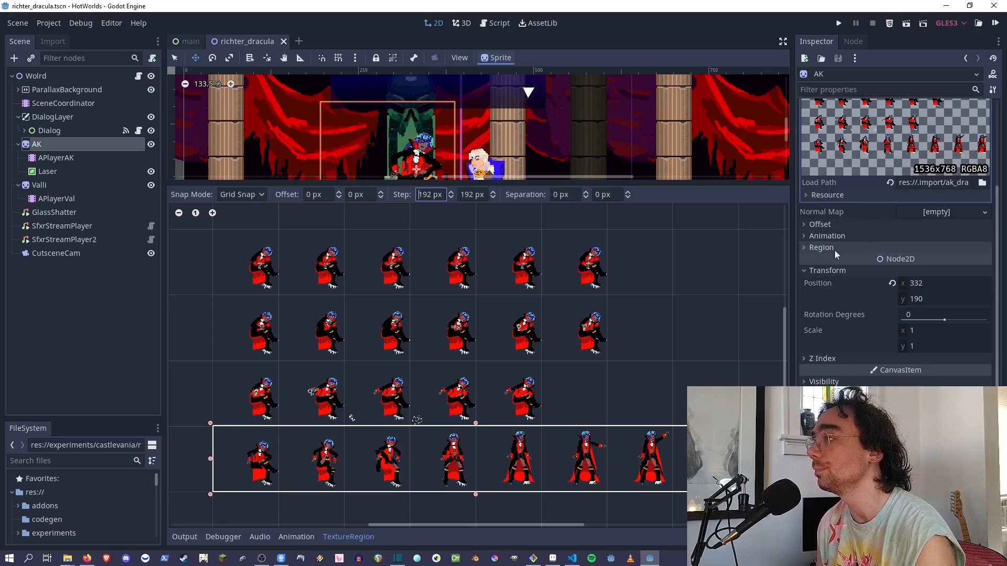
left_click(805, 247)
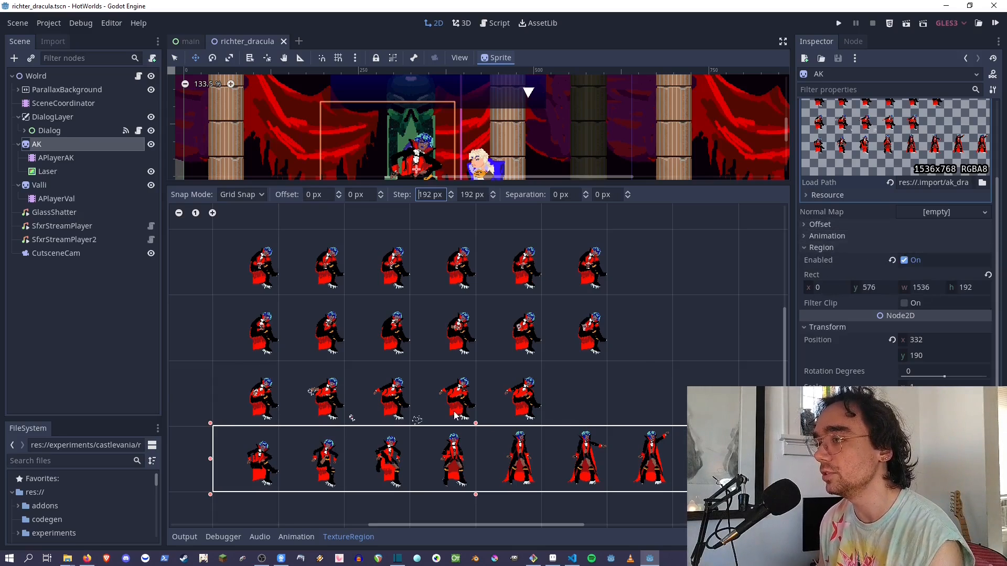
left_click(331, 539)
left_click(332, 538)
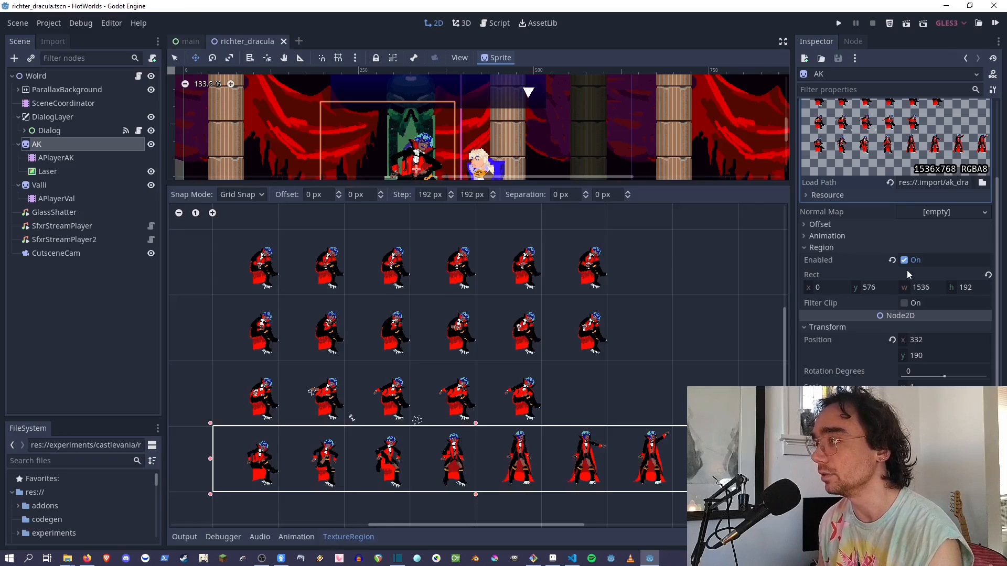
scroll(909, 274, "down", 3)
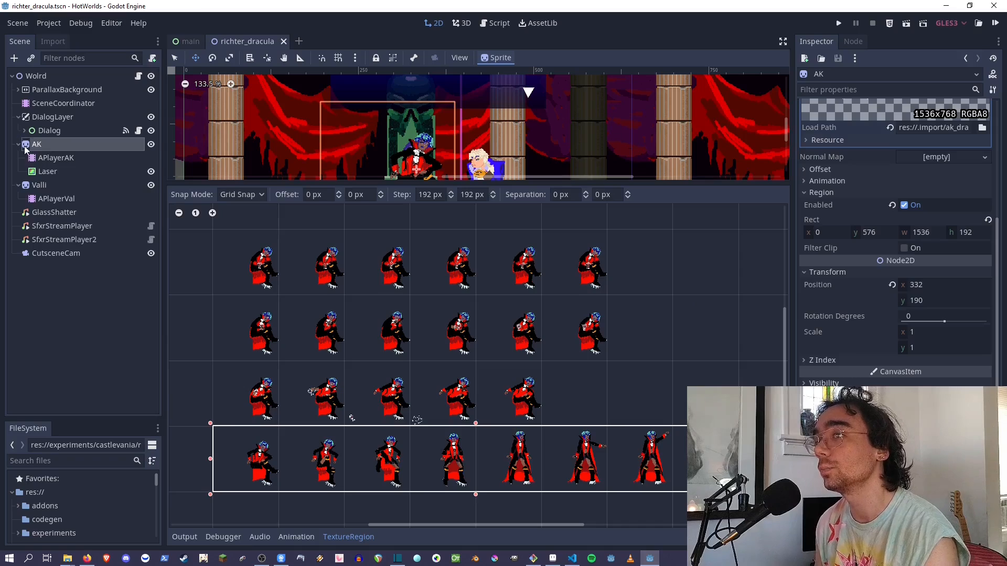
scroll(944, 240, "up", 3)
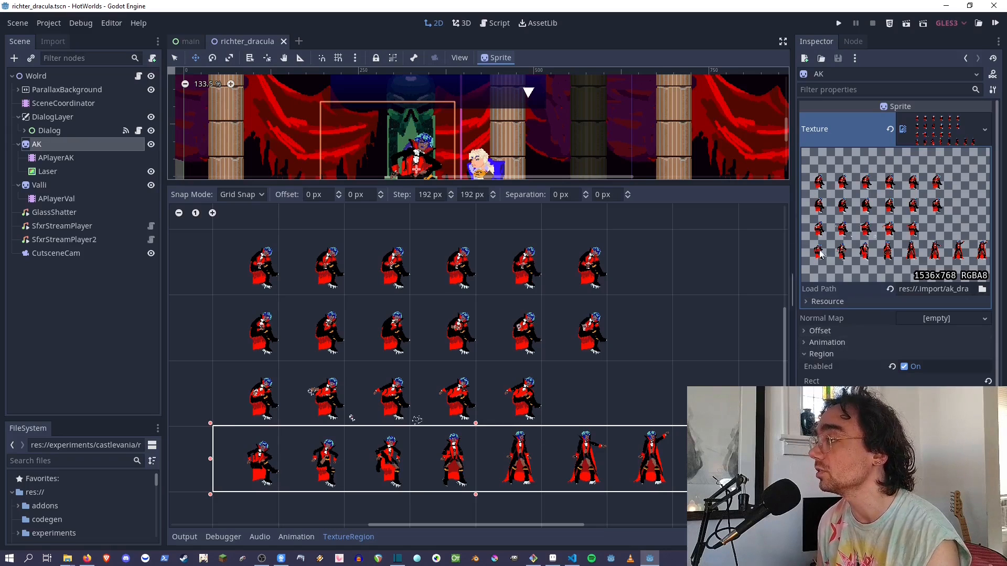
Duplicate the AK sprite with its children and expand the copy's texture preview.
right_click(33, 148)
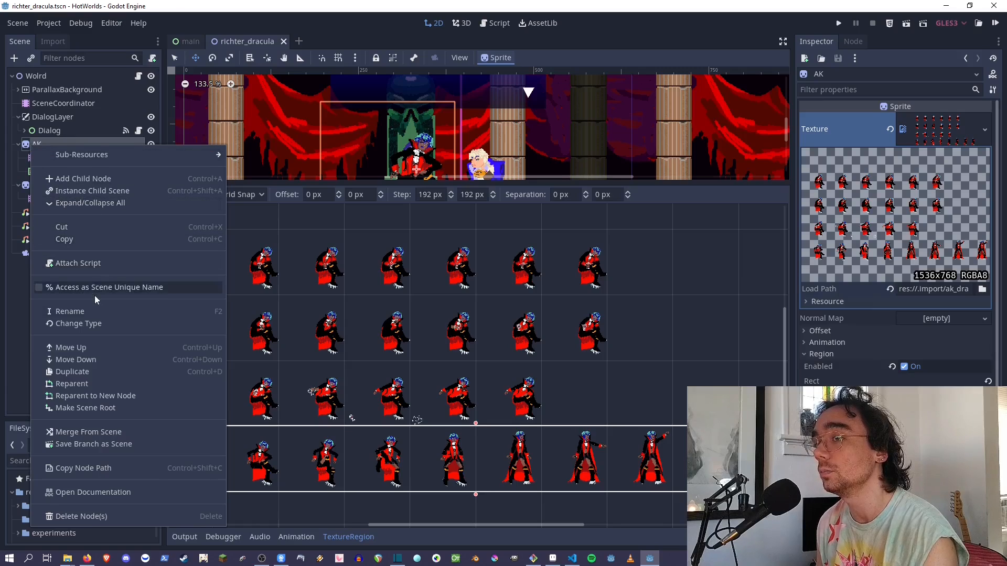
left_click(73, 372)
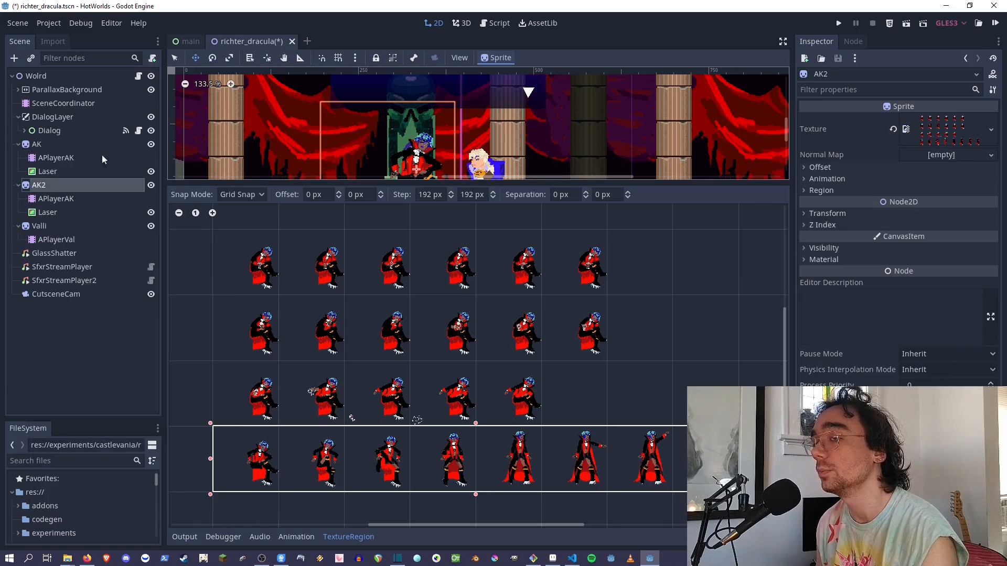
left_click(947, 127)
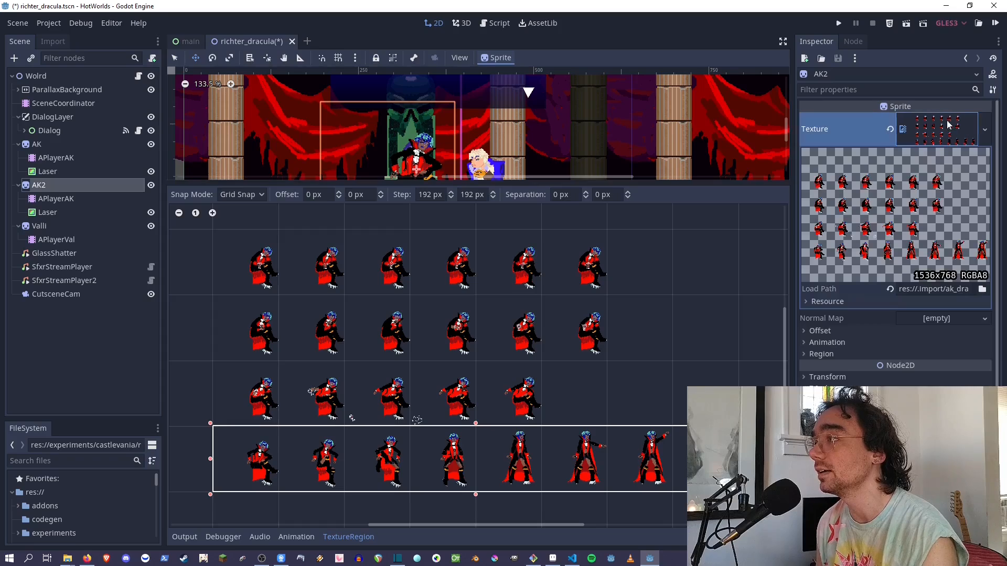
Set the AK copy's texture region to the five frames of the sprite sheet's third row.
scroll(470, 123, "down", 5)
middle_click_drag(458, 151, 471, 89)
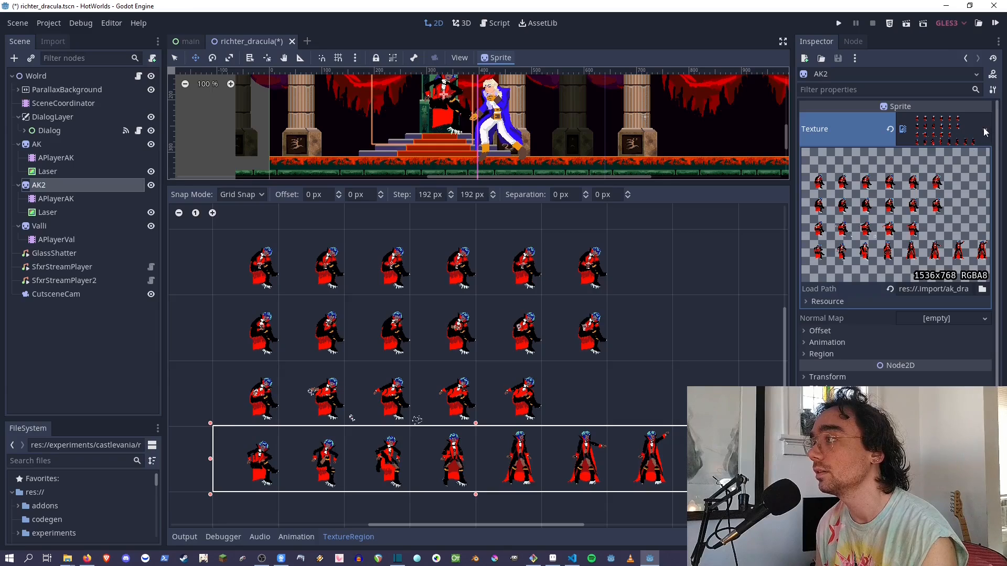
left_click_drag(213, 360, 543, 394)
scroll(491, 210, "down", 3)
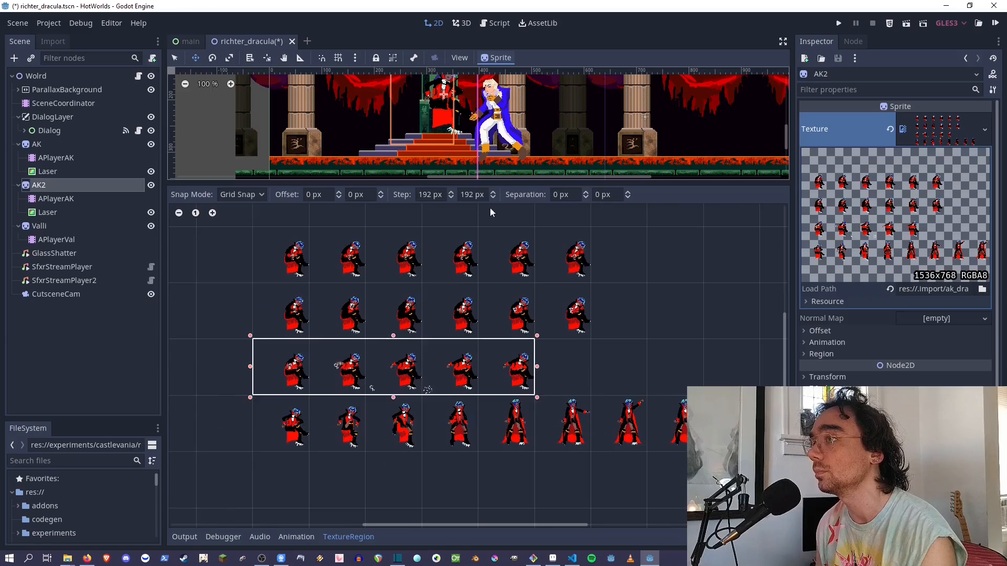
Move the AK copy away from the throne to the pillar on Valli's far side in the scene.
scroll(452, 105, "down", 2)
middle_click_drag(448, 90, 455, 177)
scroll(455, 89, "down", 3)
left_click_drag(457, 131, 612, 106)
scroll(611, 105, "down", 2)
middle_click_drag(608, 128, 595, 93)
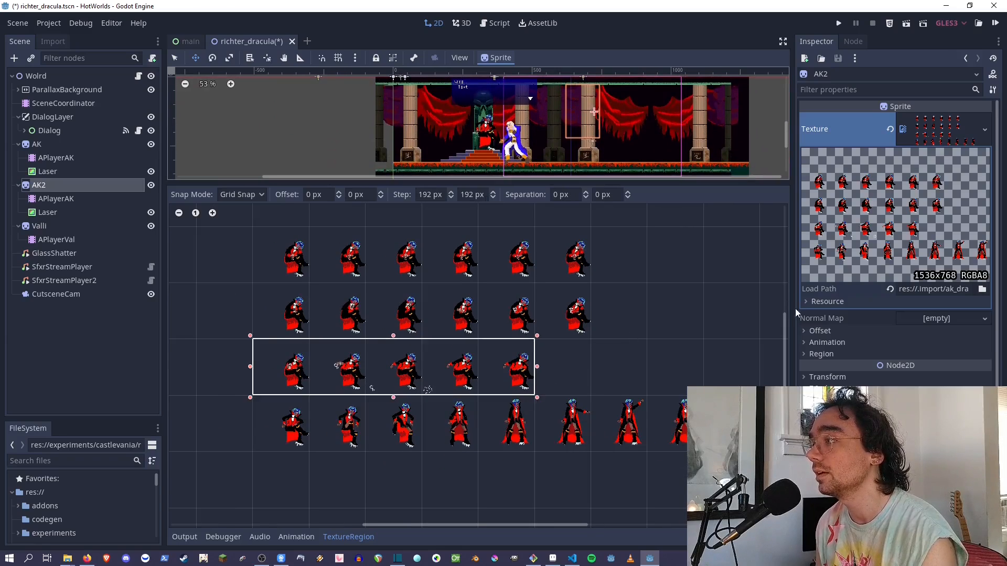
Set the horizontal frame count of the AK copy's animation to 5.
left_click(813, 342)
left_click(912, 356)
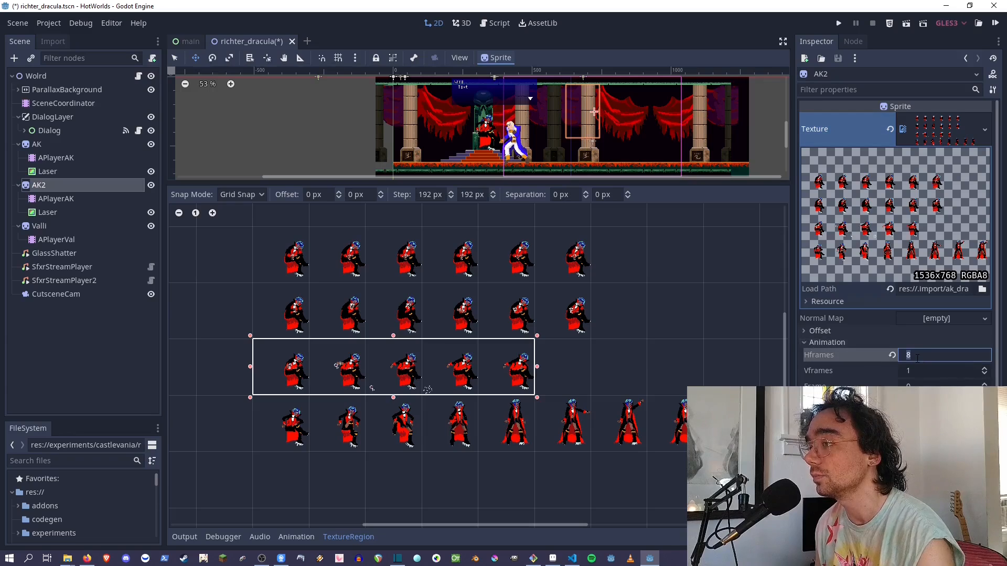
type("5")
key("Return")
scroll(596, 112, "up", 3)
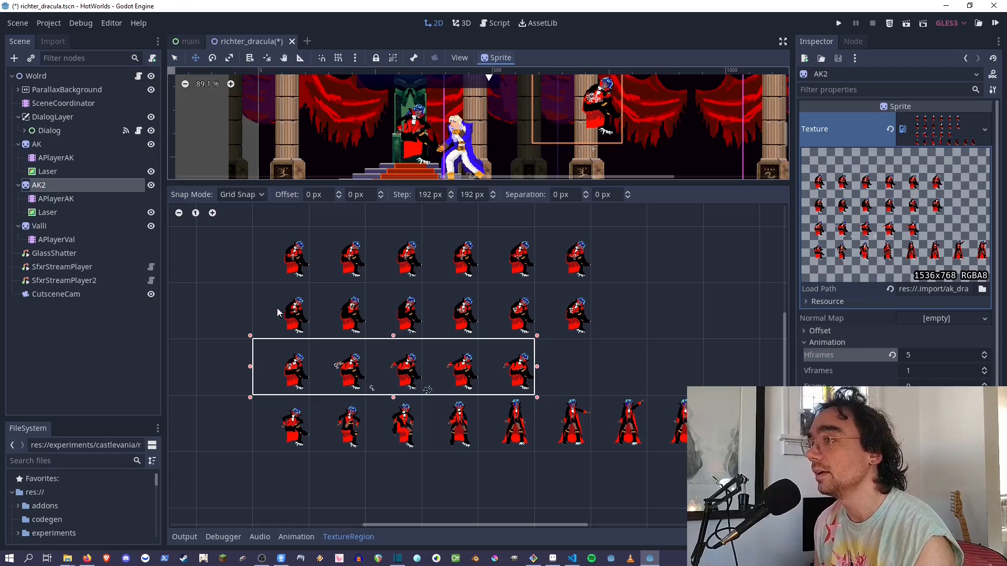
Compare the texture regions of AK and its copy on the sprite sheet, enlarging the scene view above it.
left_click(112, 143)
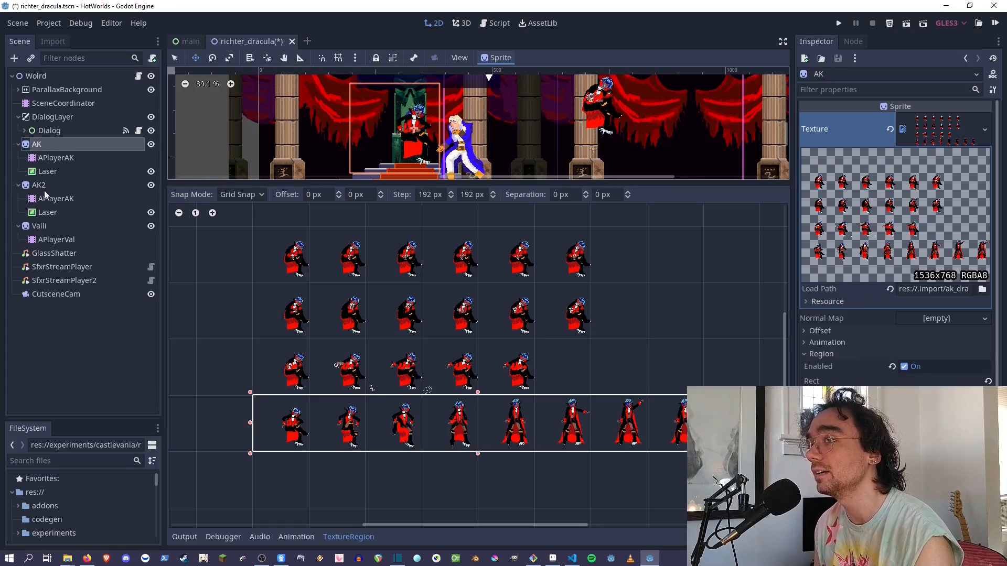
left_click(131, 185)
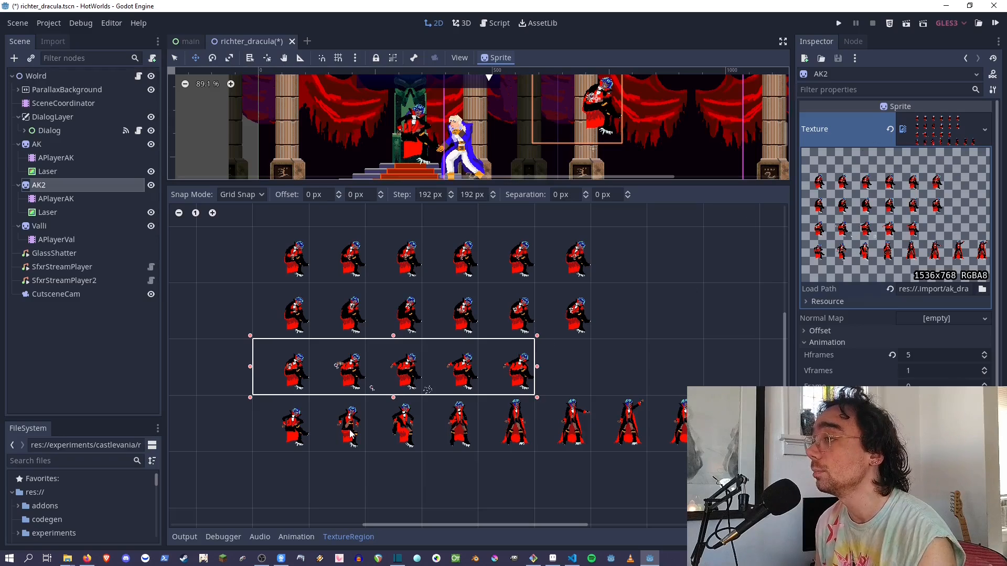
scroll(507, 153, "down", 2)
left_click_drag(509, 182, 509, 213)
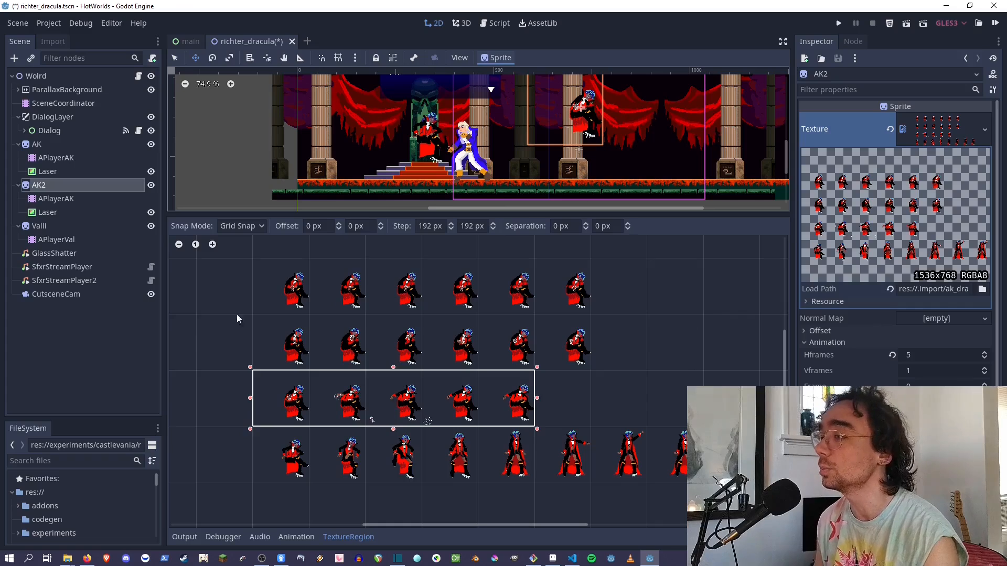
scroll(450, 479, "down", 3)
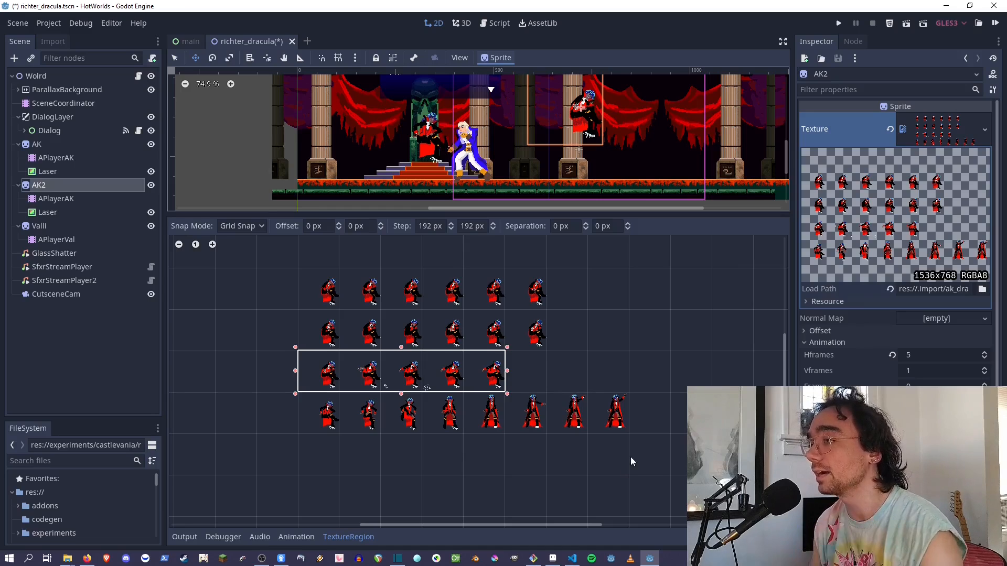
scroll(555, 352, "up", 1)
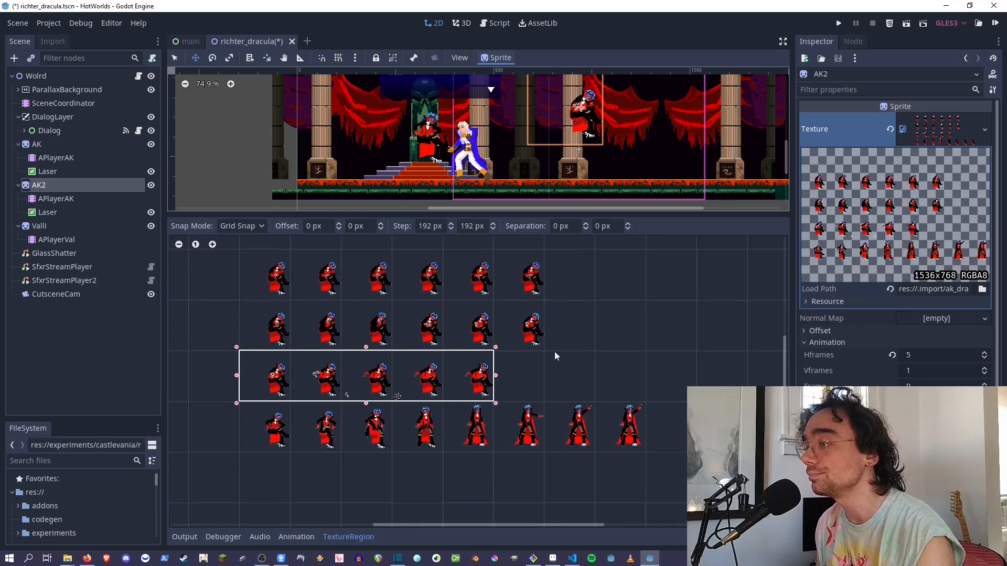
middle_click_drag(554, 351, 545, 386)
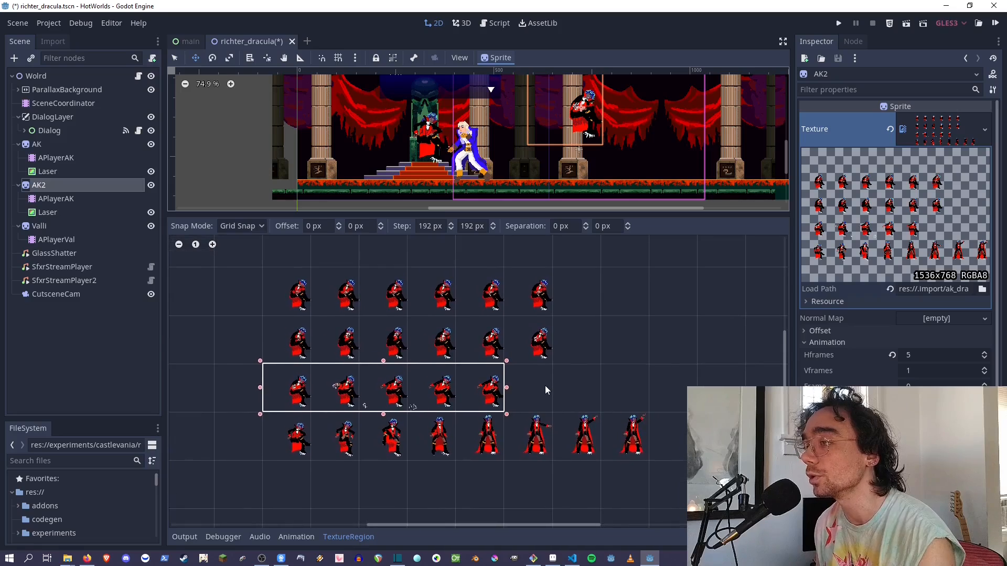
scroll(544, 387, "up", 1)
scroll(542, 389, "down", 1)
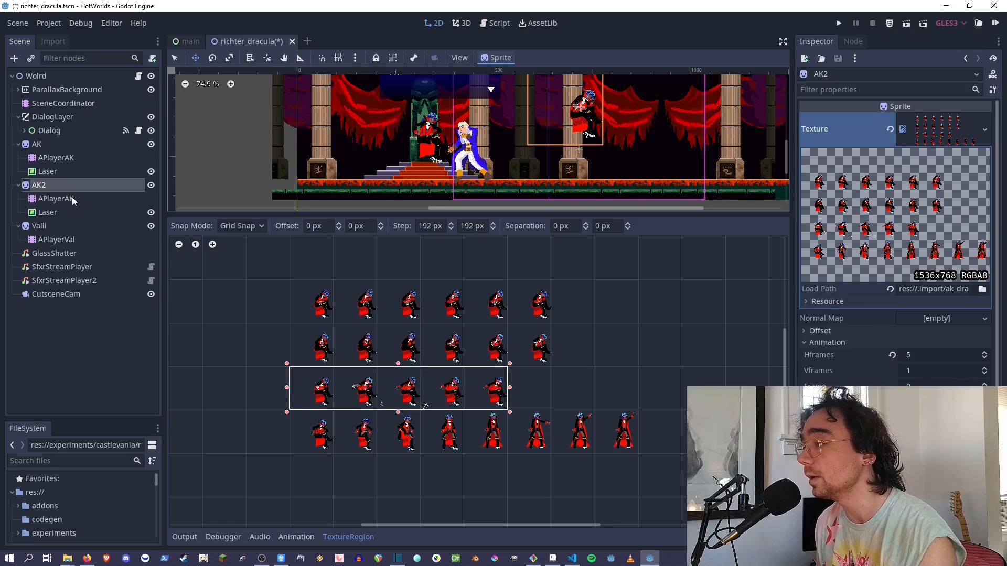
Delete the AK copy together with its child nodes from the scene.
left_click(38, 197)
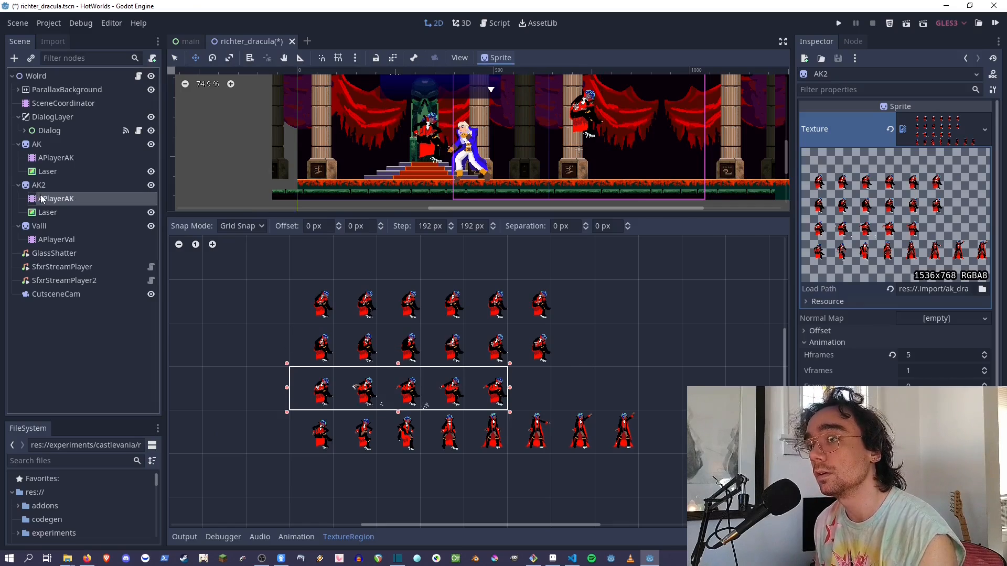
left_click(47, 189)
right_click(48, 192)
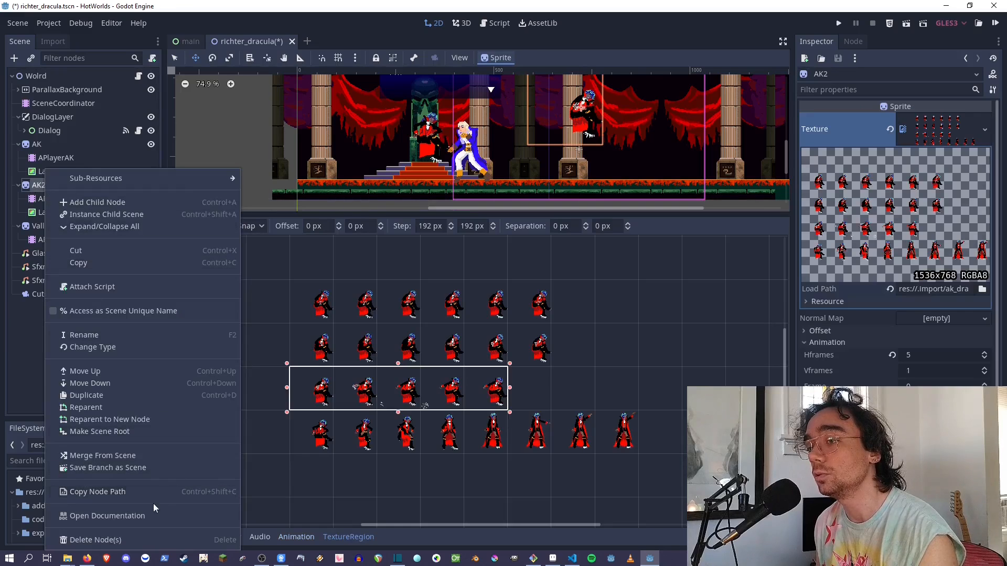
left_click(139, 542)
left_click(472, 291)
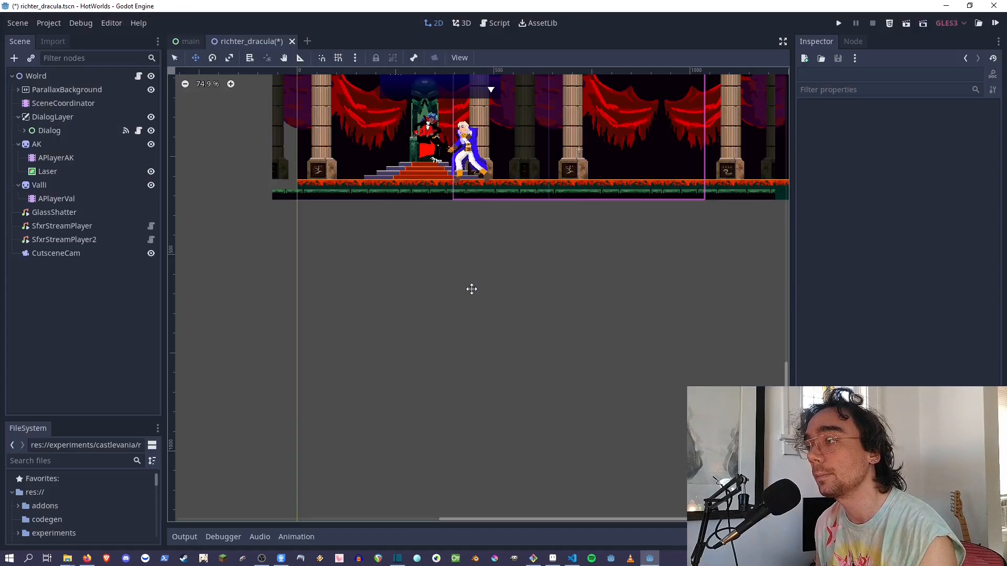
Open APlayerAK's enough_talk animation tracks and enlarge the scene view to show the throne room.
scroll(421, 168, "down", 3)
middle_click_drag(422, 152, 324, 287)
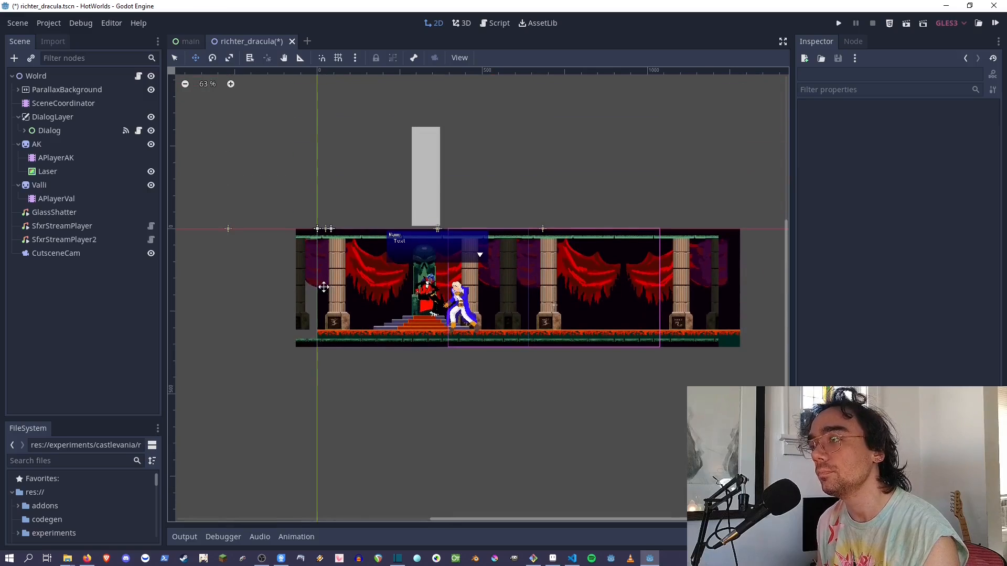
left_click(37, 145)
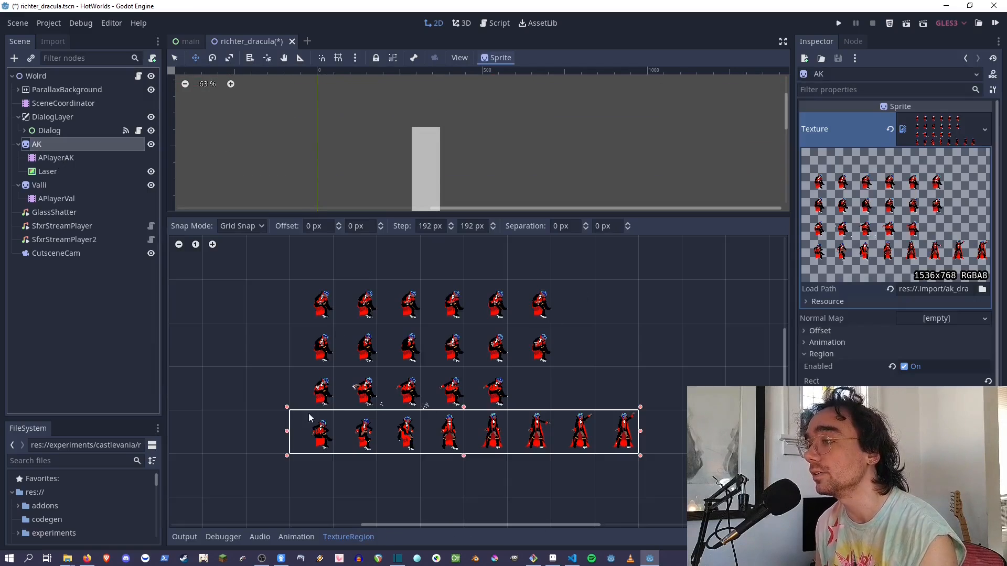
left_click(297, 536)
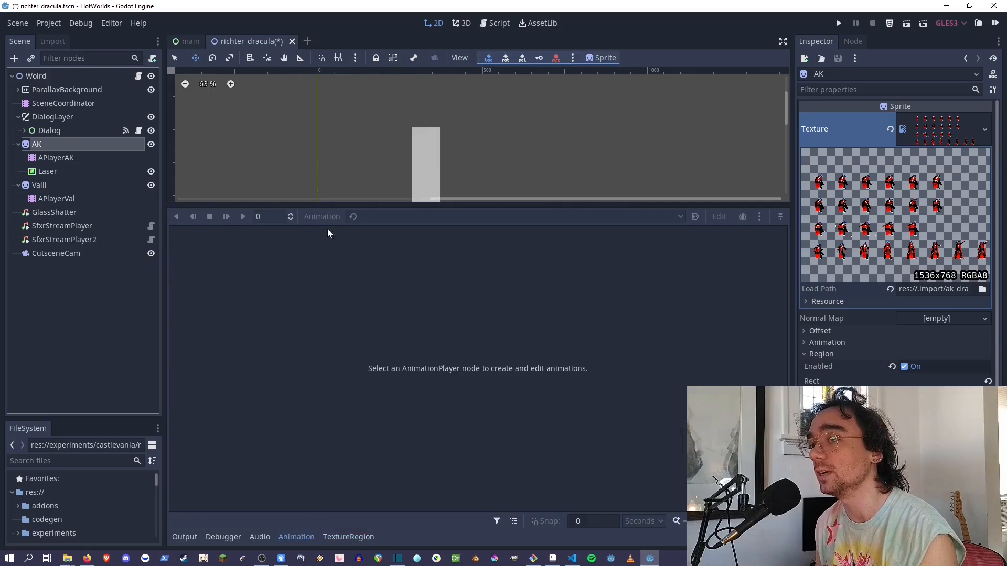
left_click(68, 158)
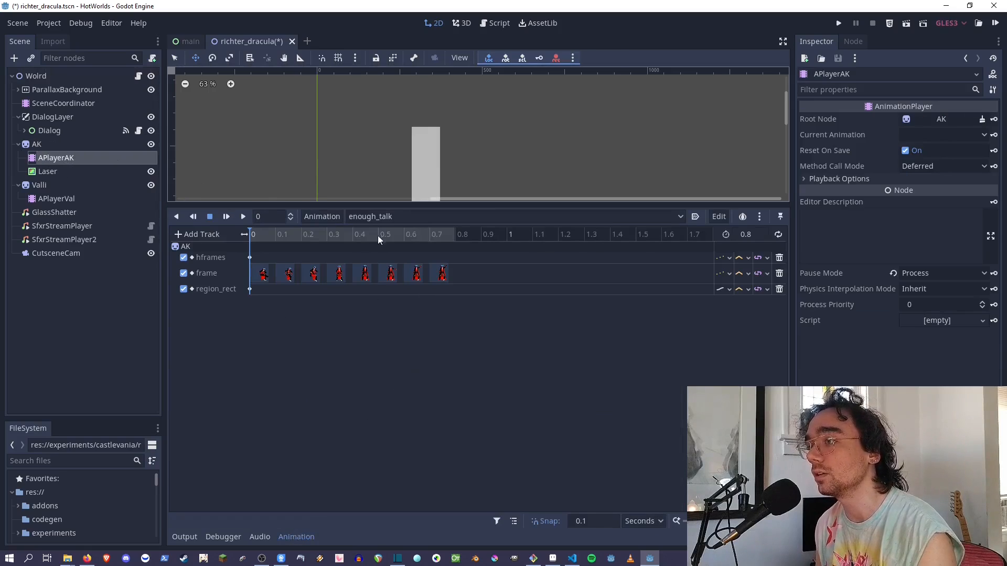
left_click_drag(385, 208, 385, 353)
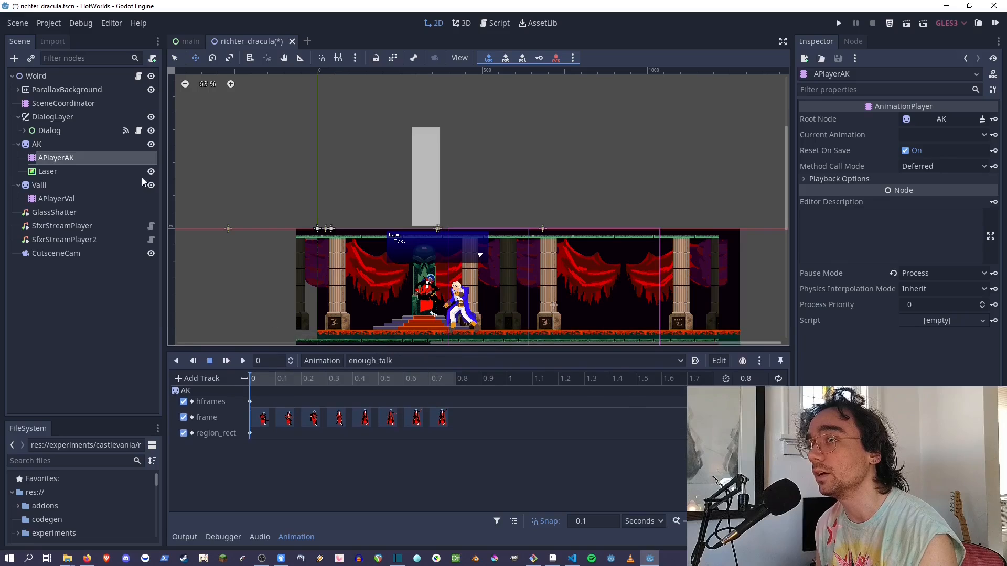
Create a new animation named throwglass in AK's animation player.
left_click(58, 149)
scroll(407, 297, "up", 3)
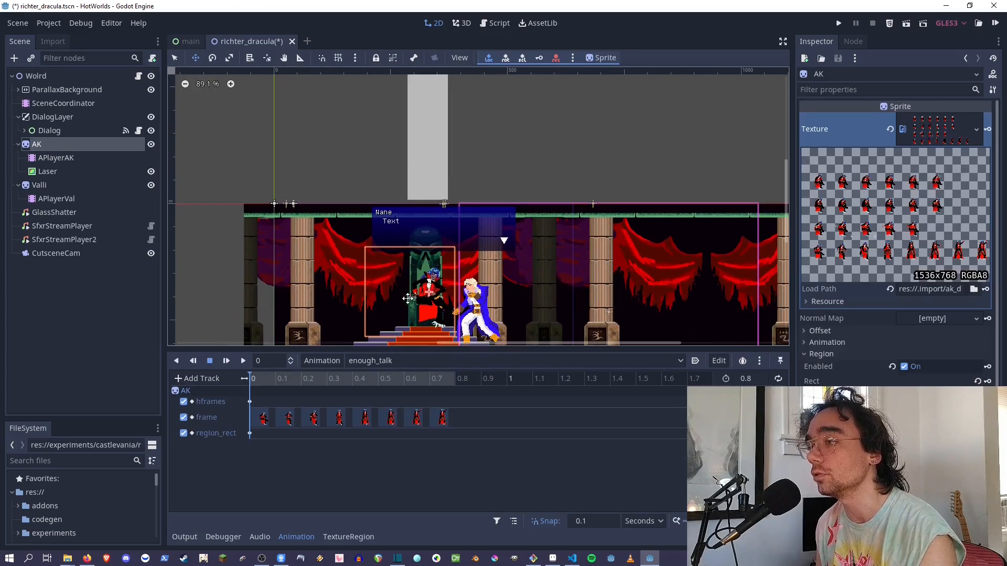
left_click(339, 359)
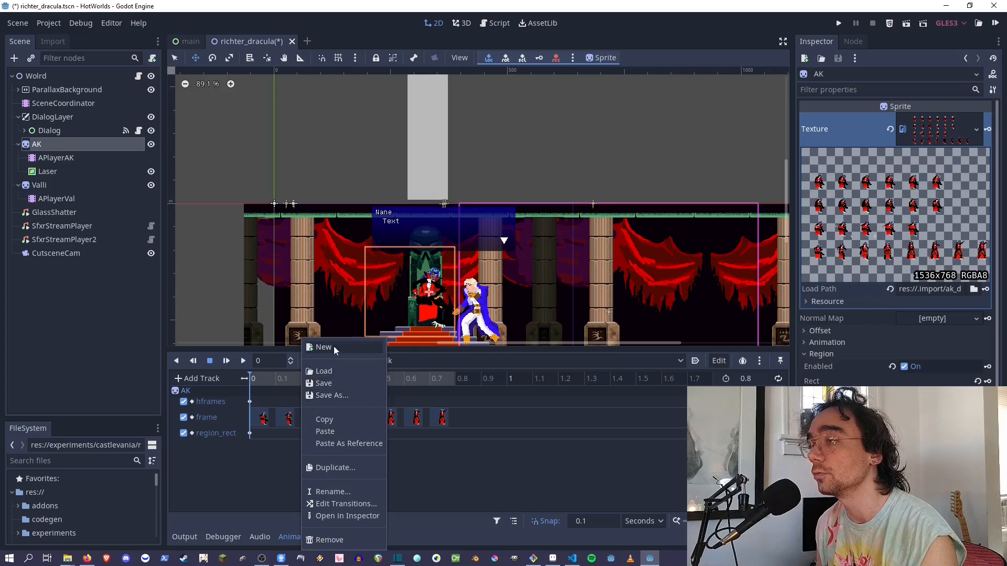
left_click(334, 348)
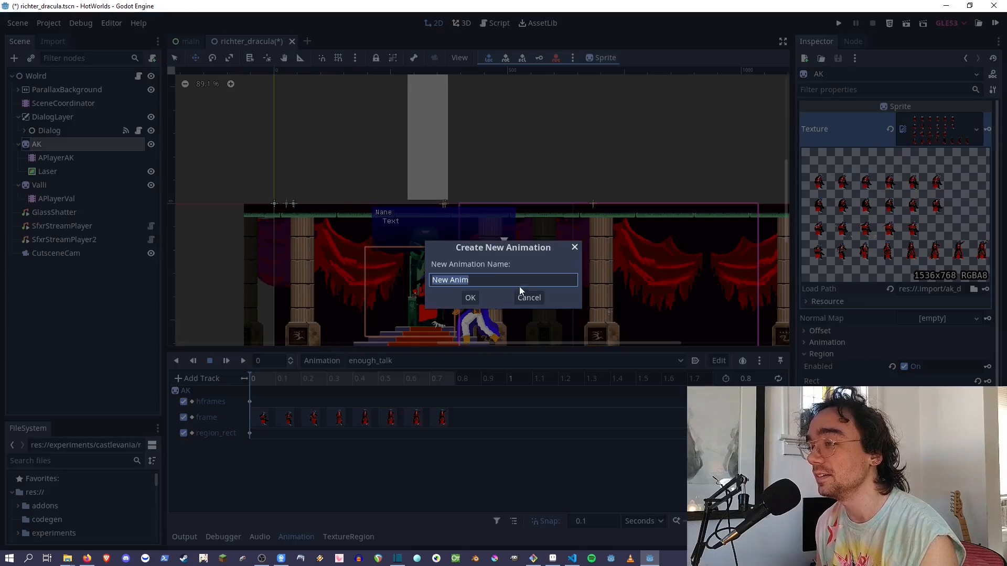
type("throwglass")
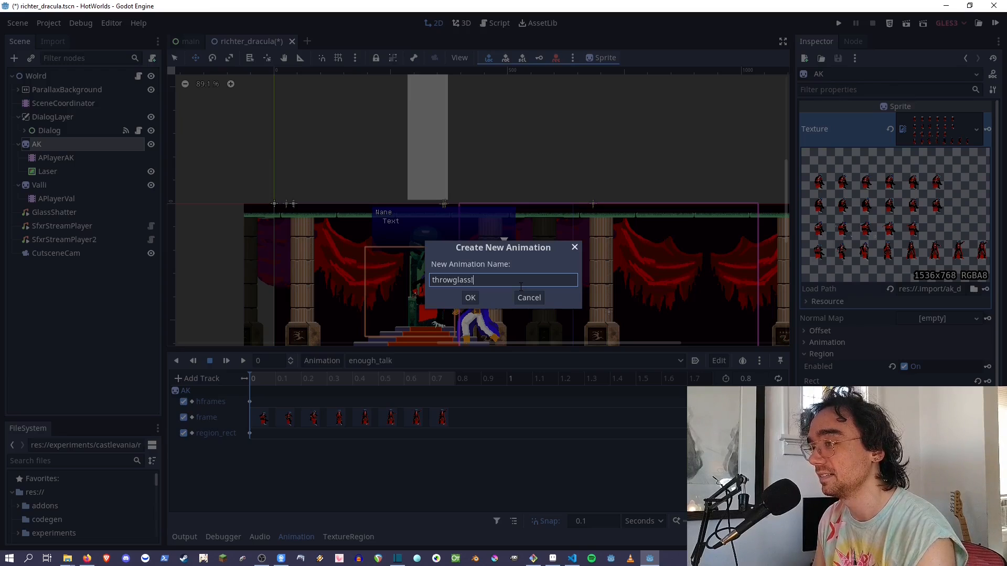
key("Return")
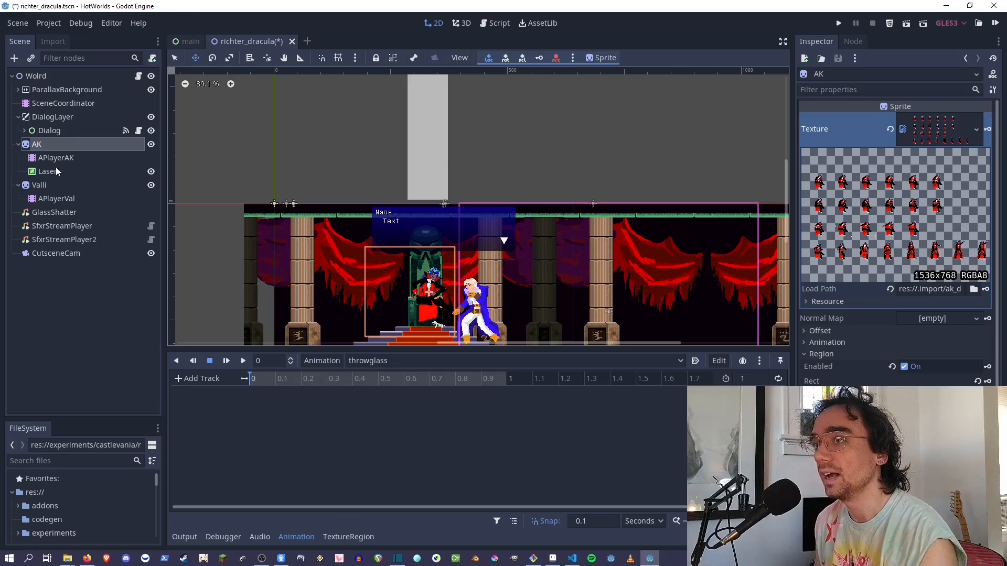
Disable AK's texture region and reset its horizontal frame count to 1 so the whole sprite sheet displays.
left_click(357, 536)
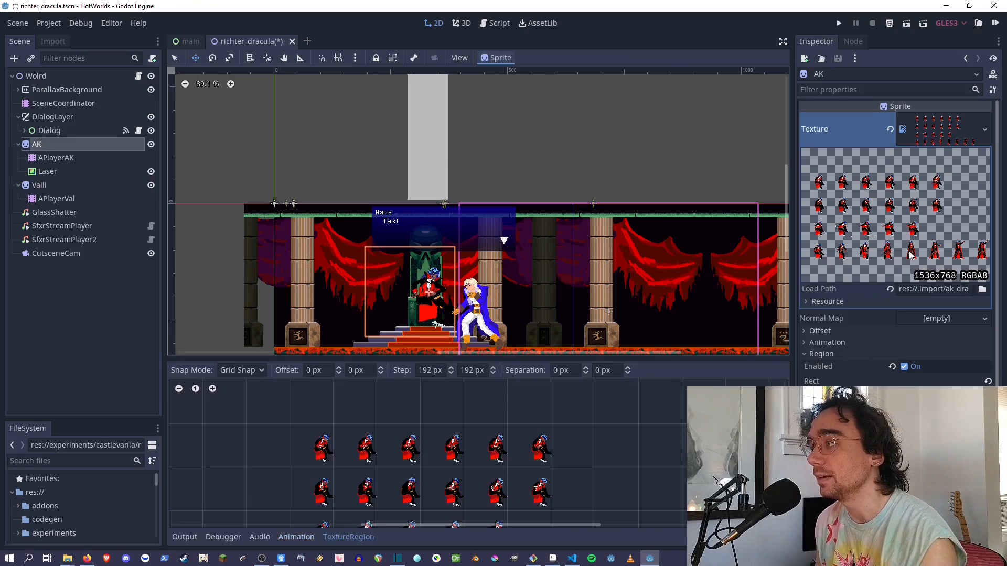
middle_click_drag(514, 490, 482, 429)
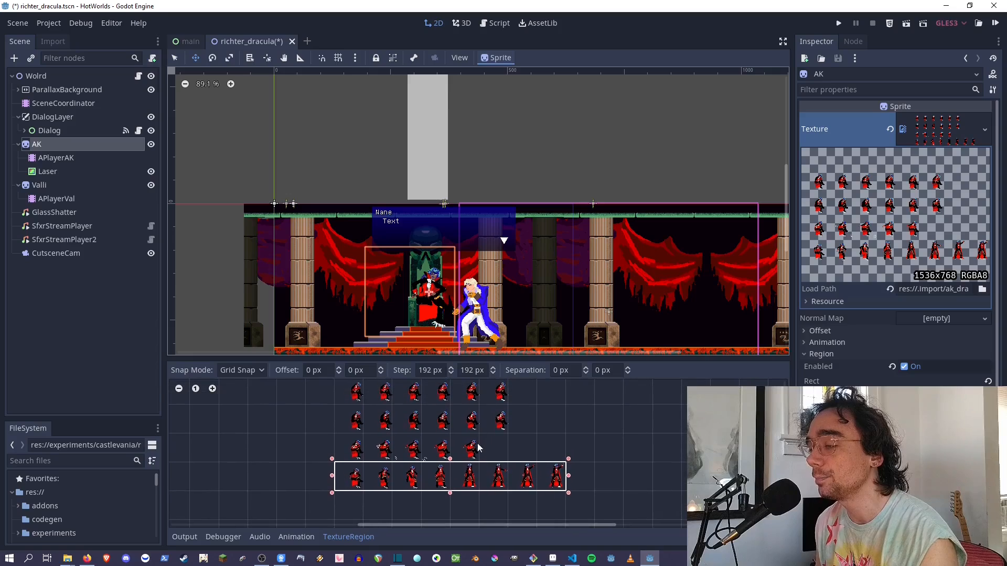
left_click(904, 367)
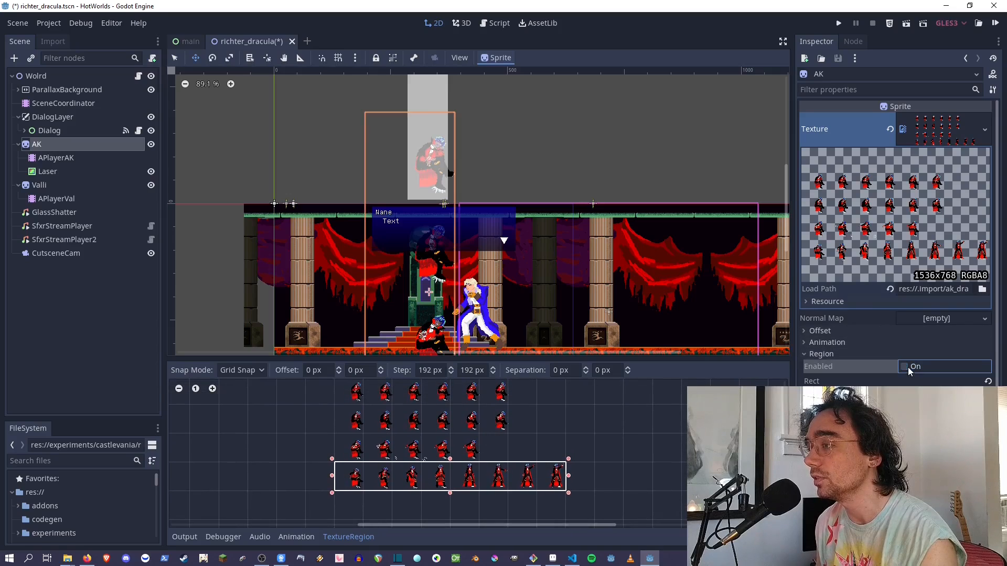
scroll(502, 273, "down", 3)
scroll(502, 273, "down", 7)
middle_click_drag(502, 273, 521, 199)
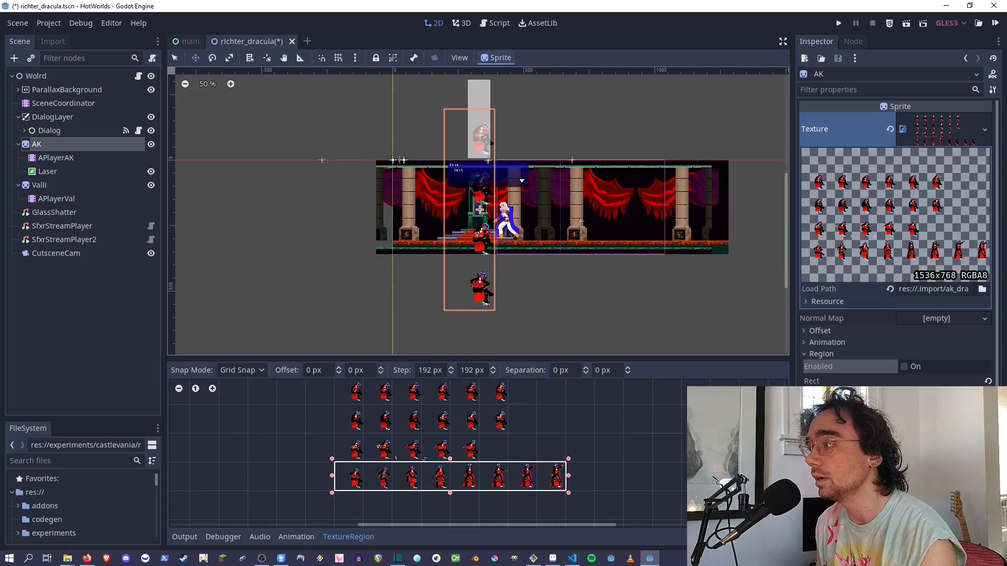
left_click(823, 342)
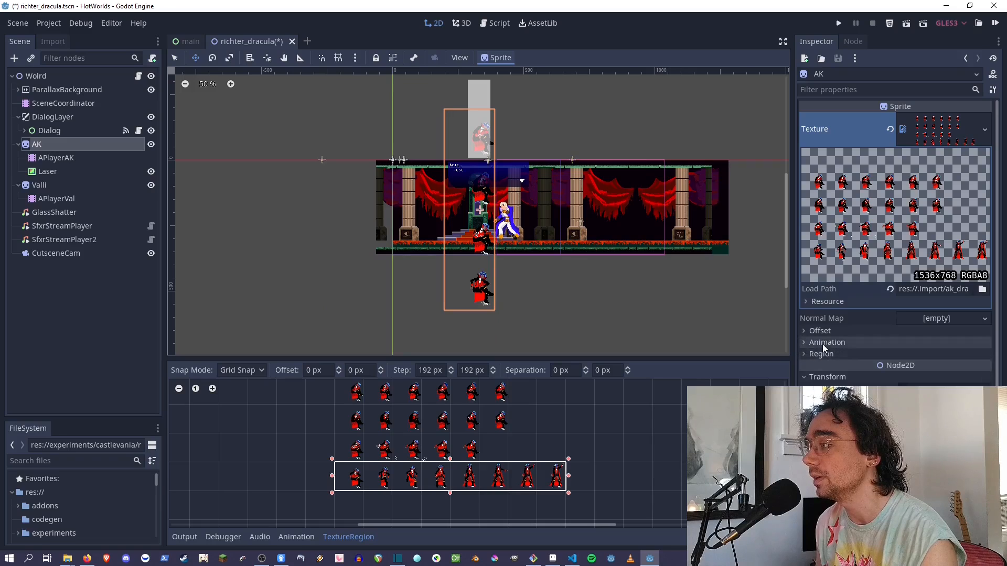
left_click(892, 355)
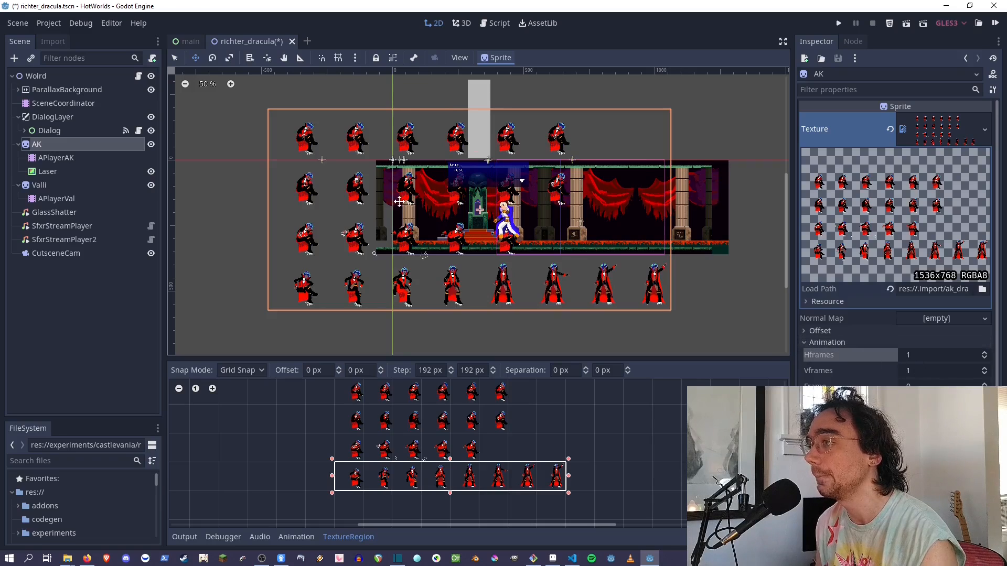
Move the AK sprite below the throne room floor and save the scene.
scroll(476, 299, "down", 6)
scroll(476, 299, "up", 3)
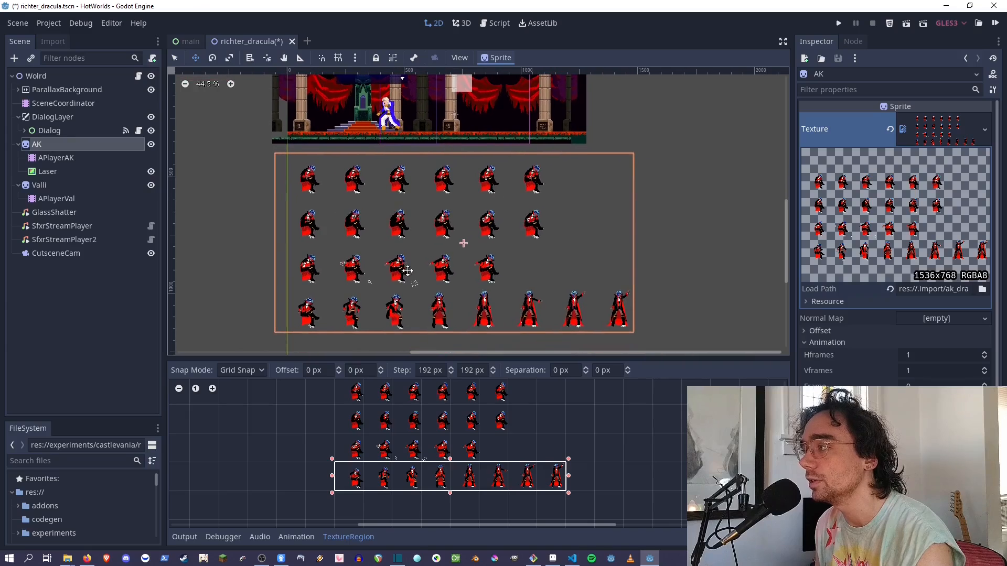
left_click(821, 375)
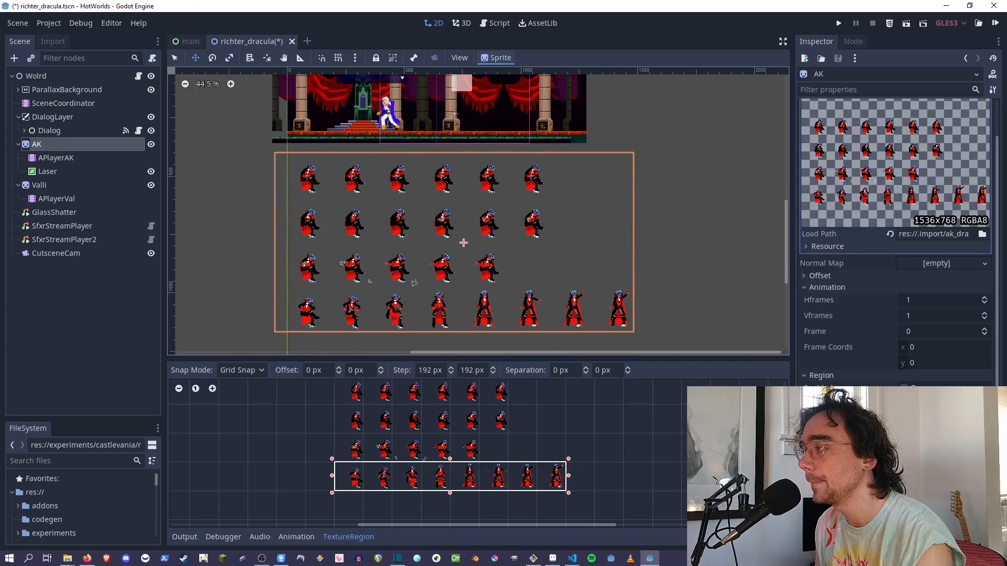
key("ctrl+s")
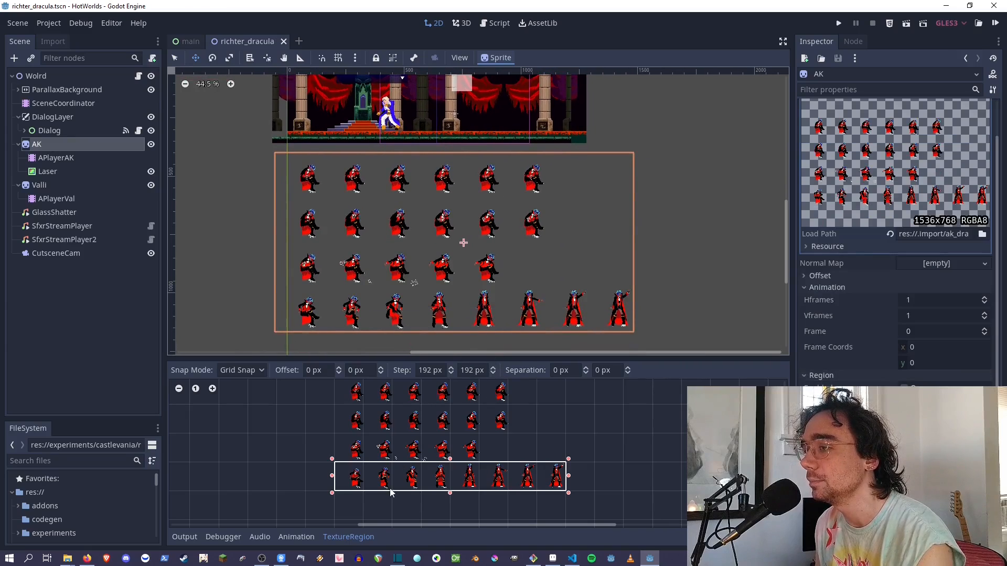
Shrink AK's texture region from the sheet's bottom row down to the sheet's top-left corner.
scroll(344, 427, "down", 1)
scroll(345, 427, "up", 1)
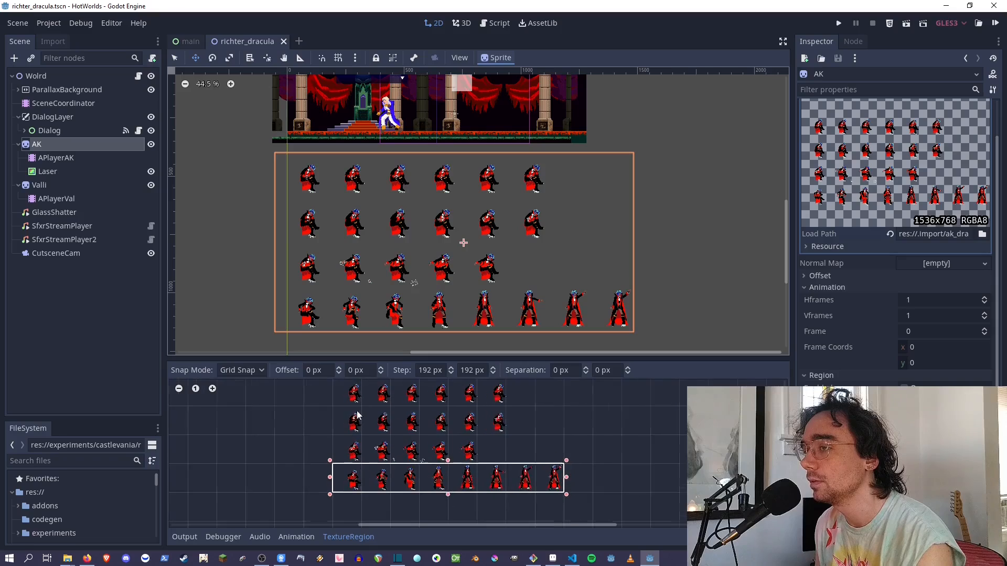
left_click(325, 538)
left_click(333, 540)
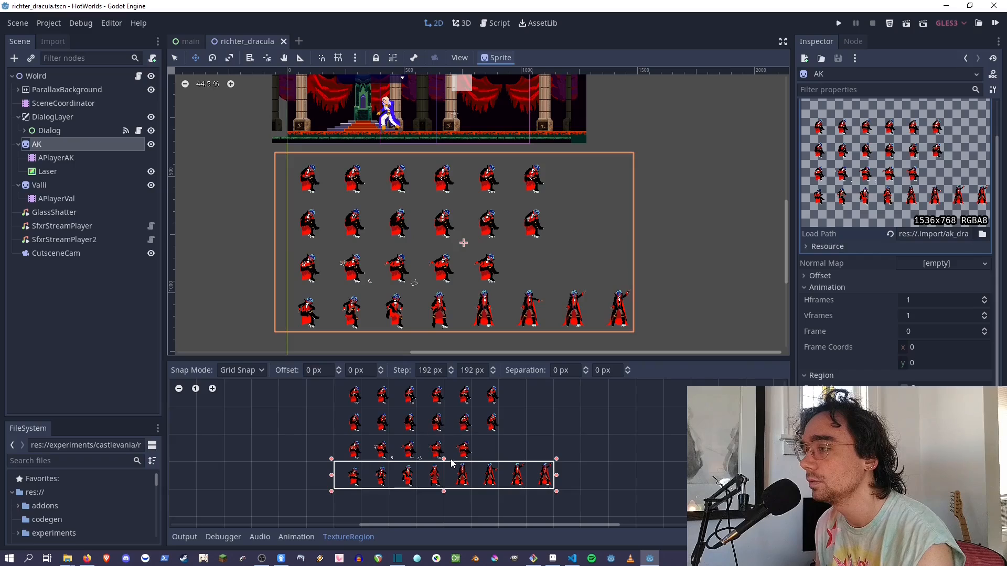
left_click_drag(451, 463, 389, 378)
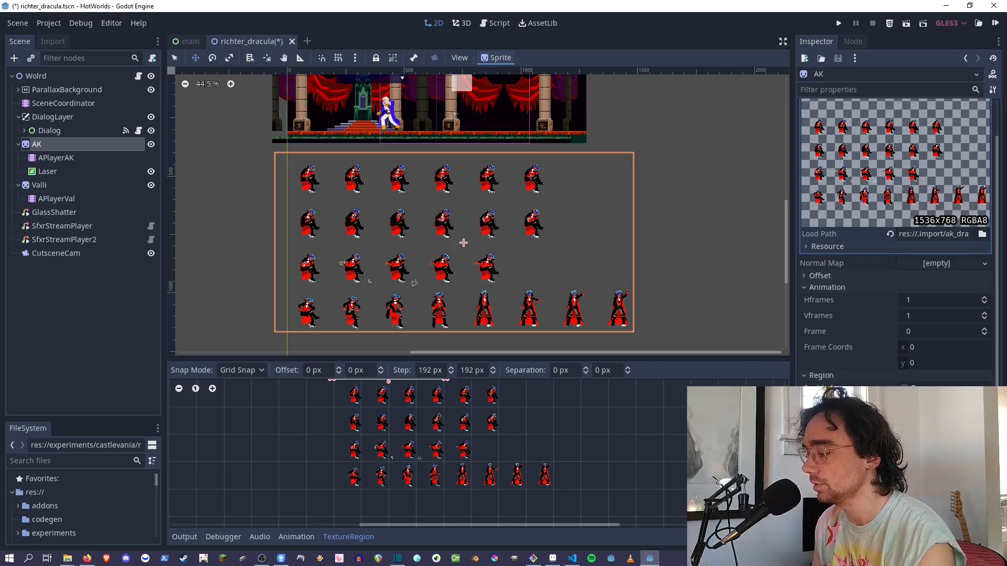
scroll(385, 429, "down", 1)
scroll(449, 406, "up", 1)
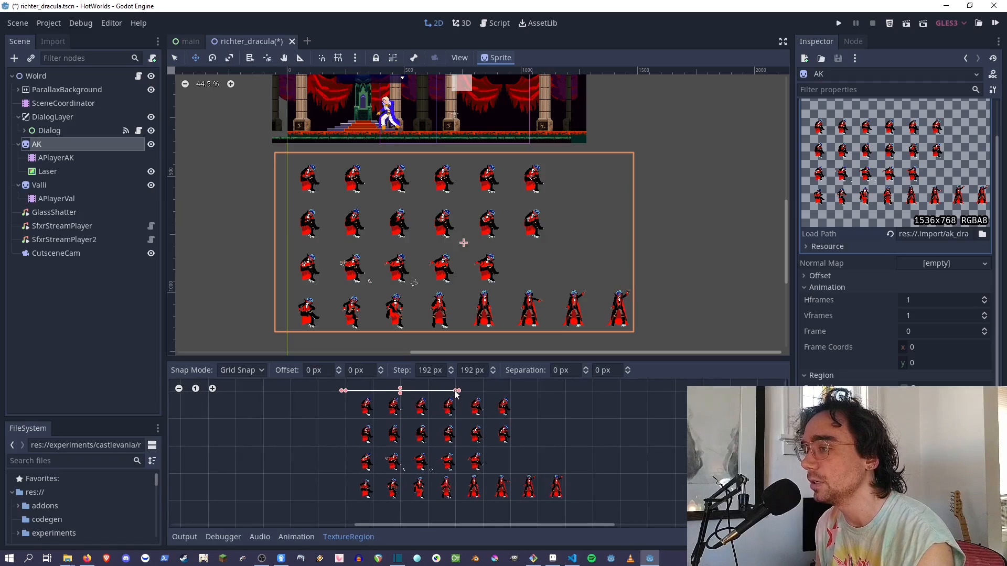
left_click_drag(457, 395, 346, 397)
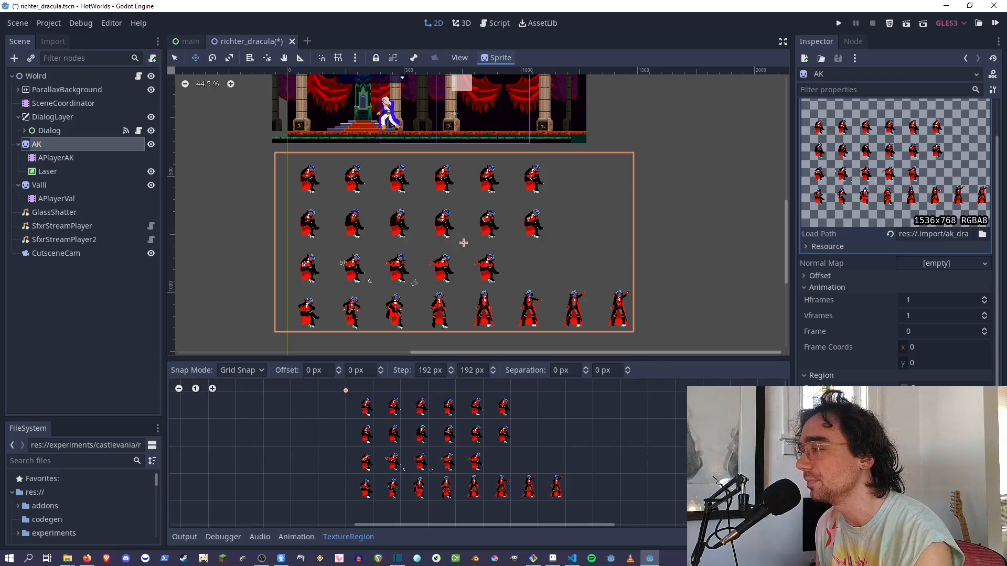
scroll(349, 403, "up", 2)
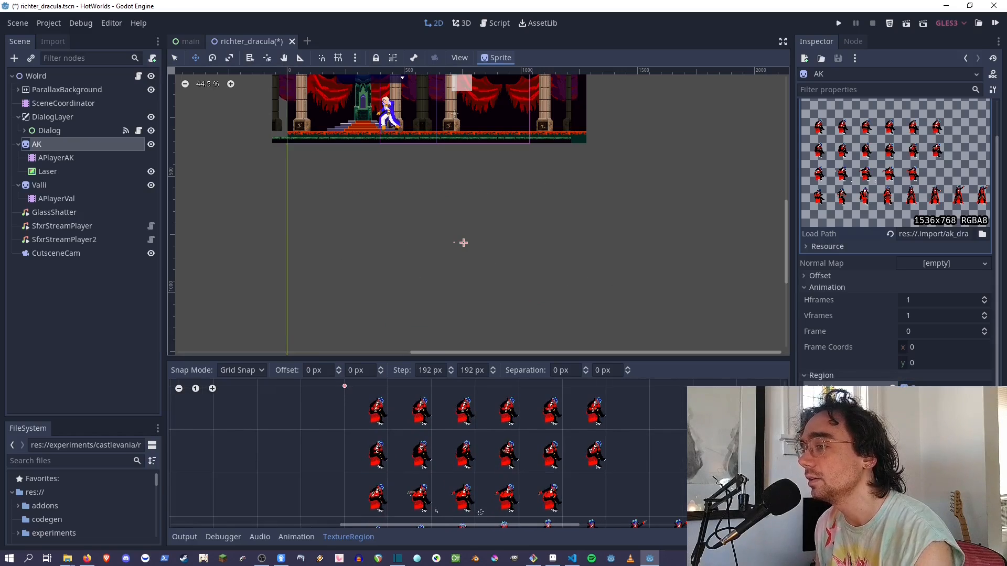
Expand the texture region over the first two rows of the sheet, six frames wide, and enable it on AK.
left_click(904, 389)
left_click_drag(345, 387, 591, 436)
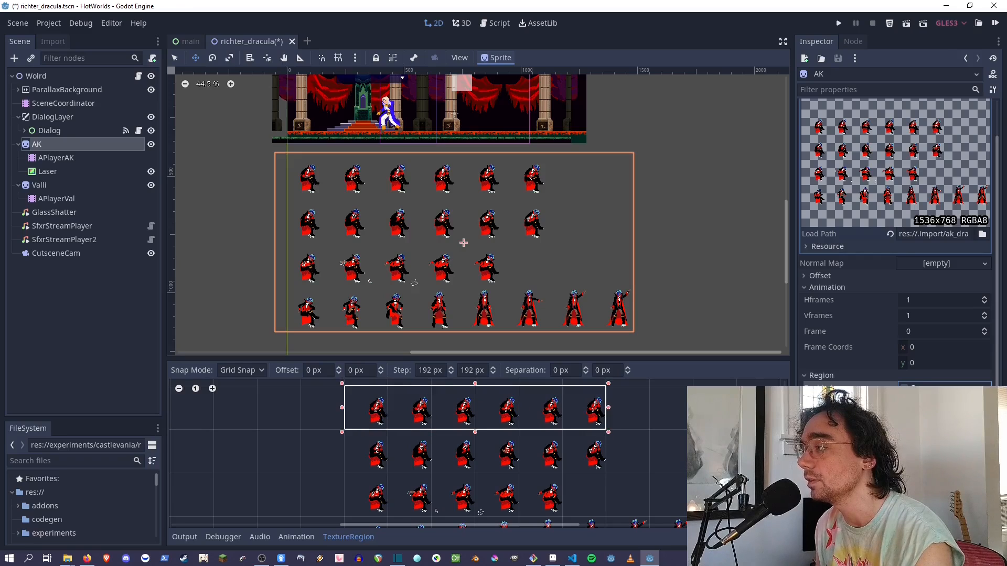
left_click(904, 389)
left_click_drag(475, 433, 477, 473)
Fit AK's texture region to only the five glass-throwing frames in the sheet's third row.
scroll(462, 440, "down", 2)
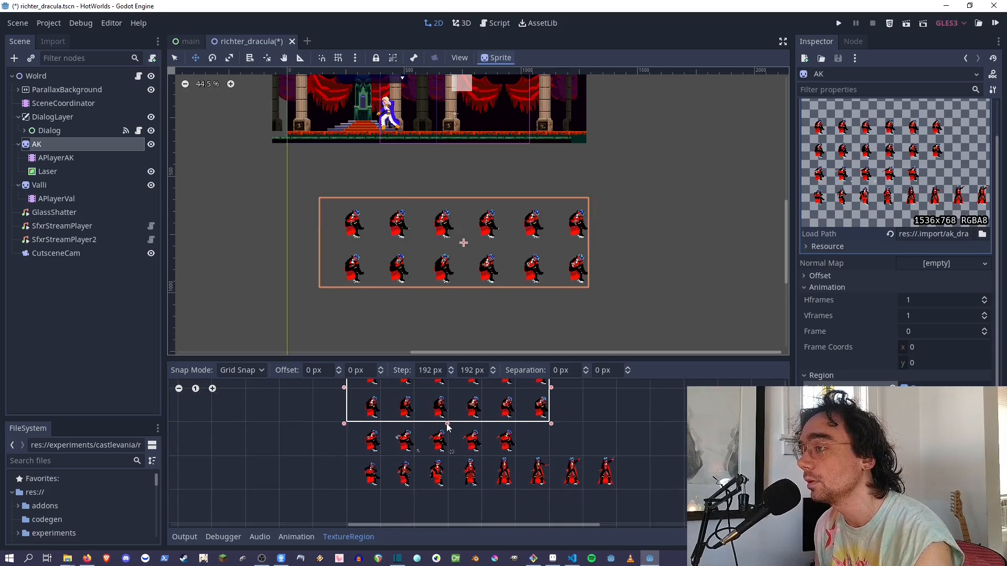
left_click_drag(447, 422, 450, 452)
scroll(451, 446, "down", 2)
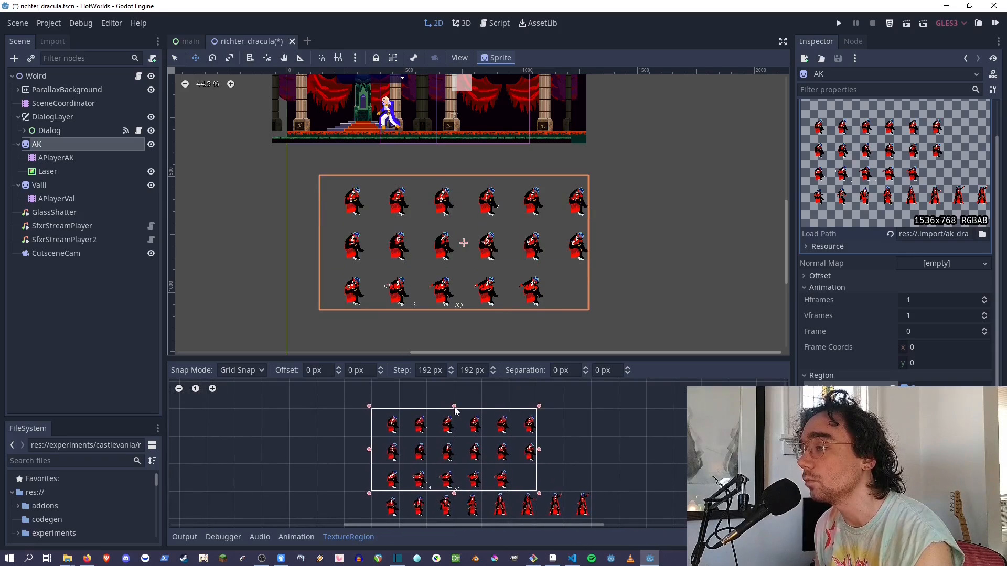
left_click_drag(454, 407, 458, 468)
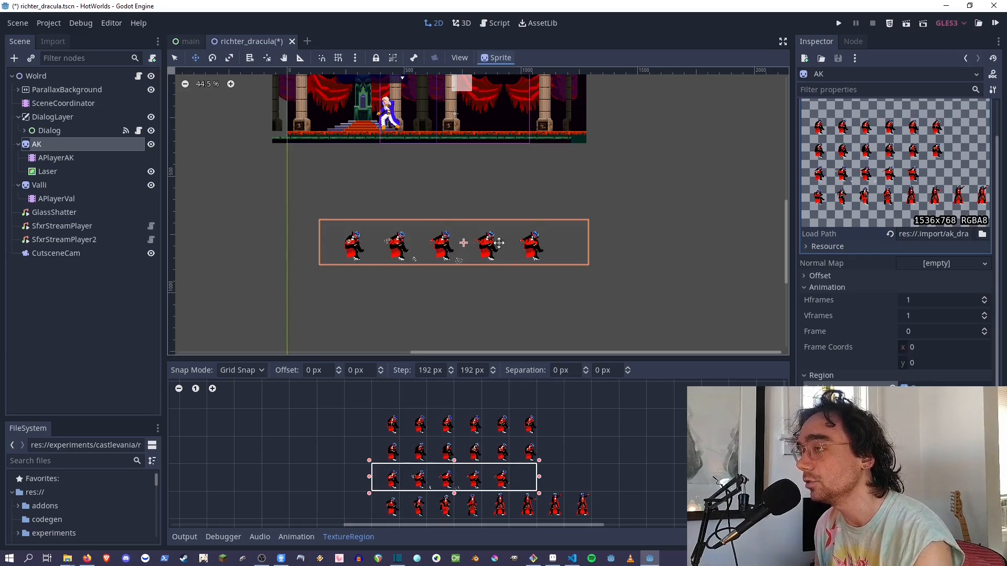
left_click_drag(540, 481, 511, 479)
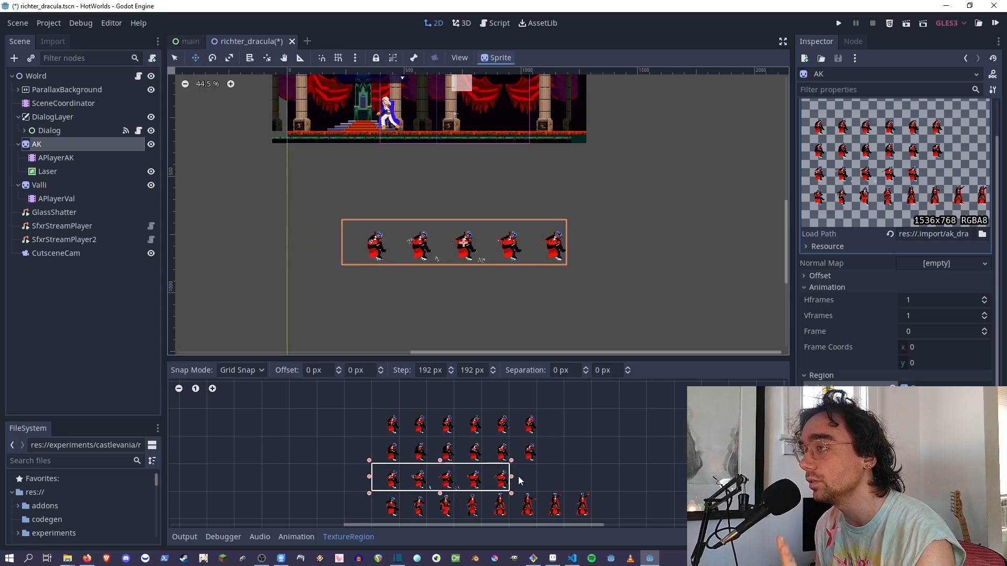
Insert a region_rect key at 0 s in throwglass on a new track without a RESET track, and inspect the key.
left_click(296, 537)
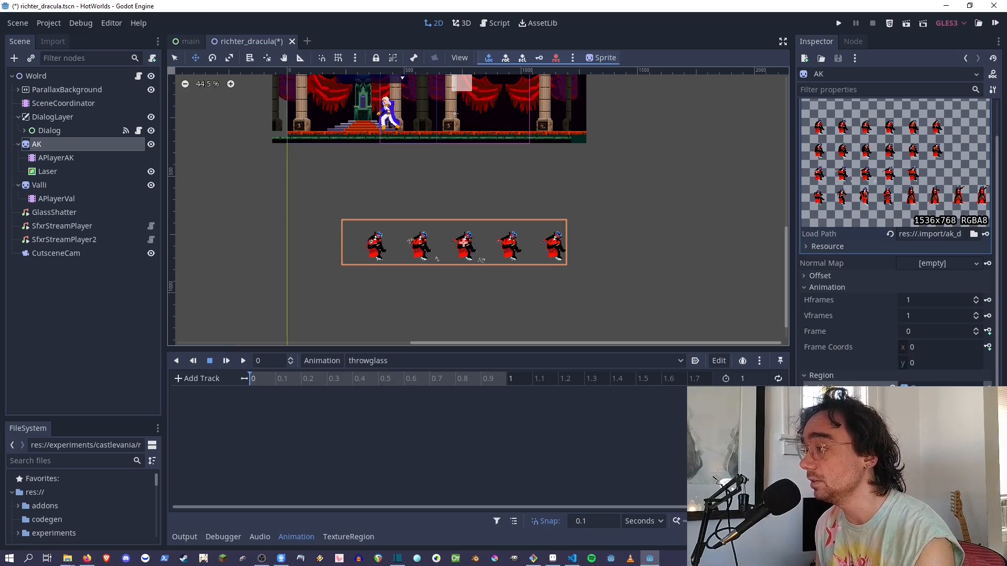
left_click(988, 404)
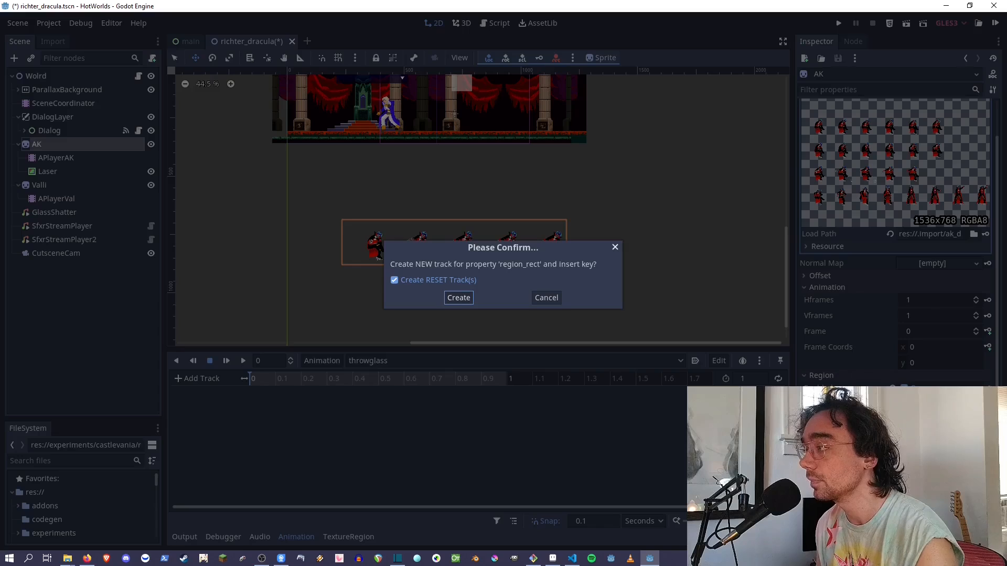
left_click(437, 278)
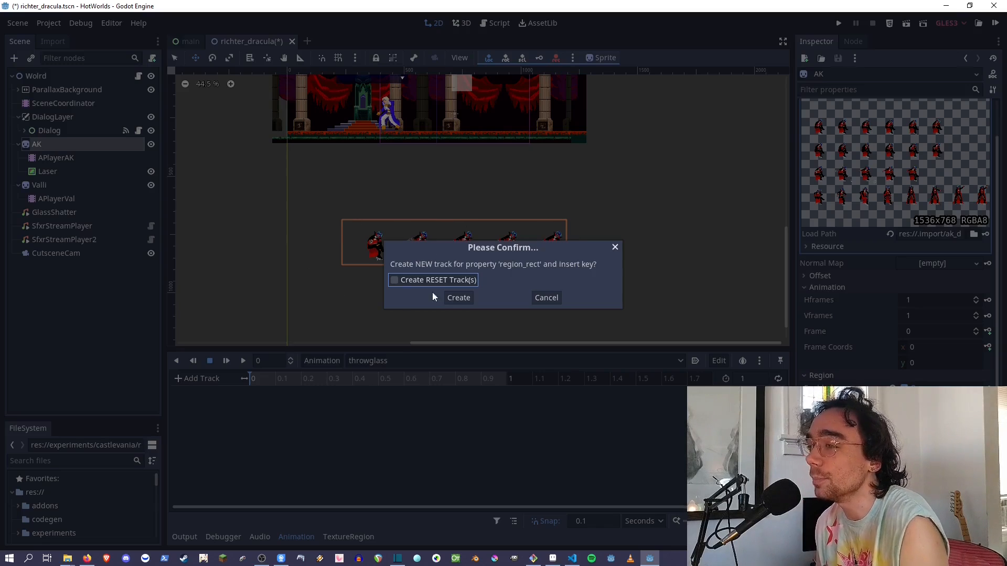
left_click(464, 297)
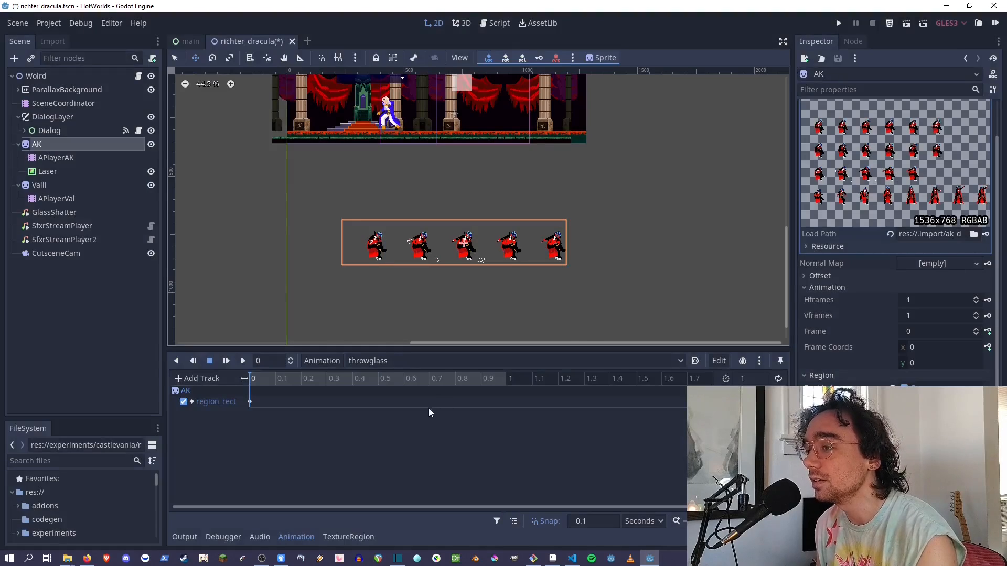
left_click(250, 401)
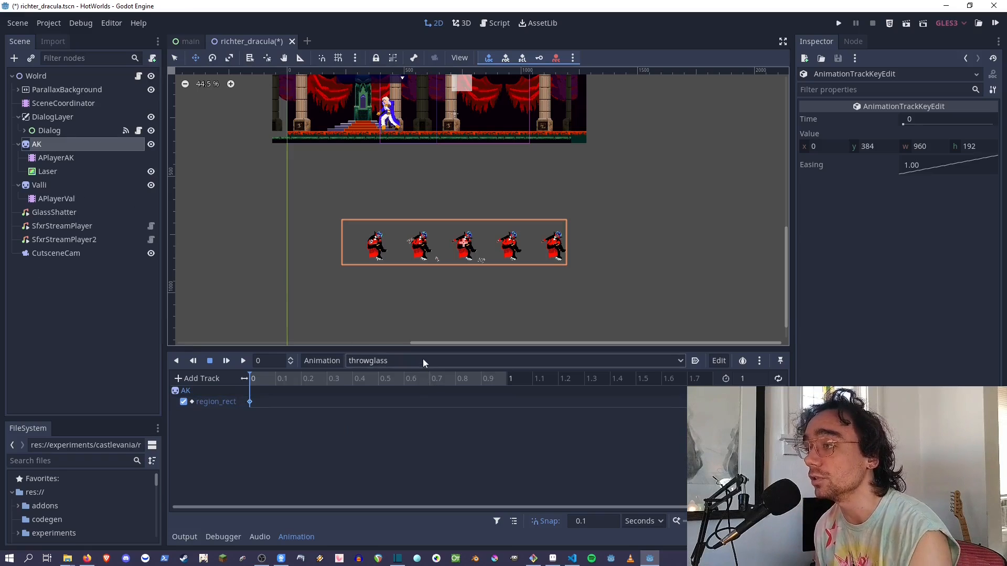
Play the enough_talk animation for comparison, and switch back to throwglass.
scroll(438, 240, "up", 1)
scroll(439, 240, "up", 4)
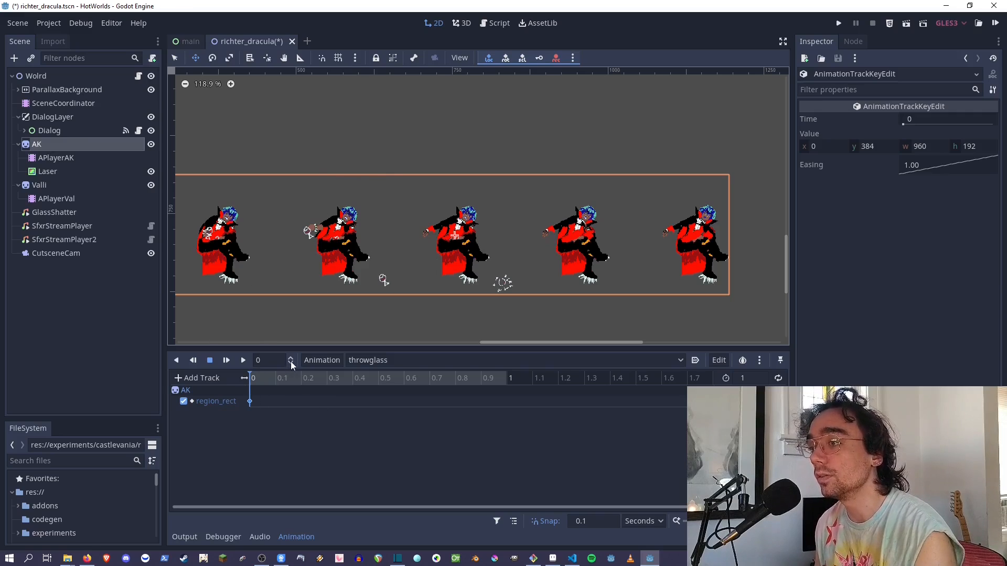
left_click(363, 361)
left_click(366, 387)
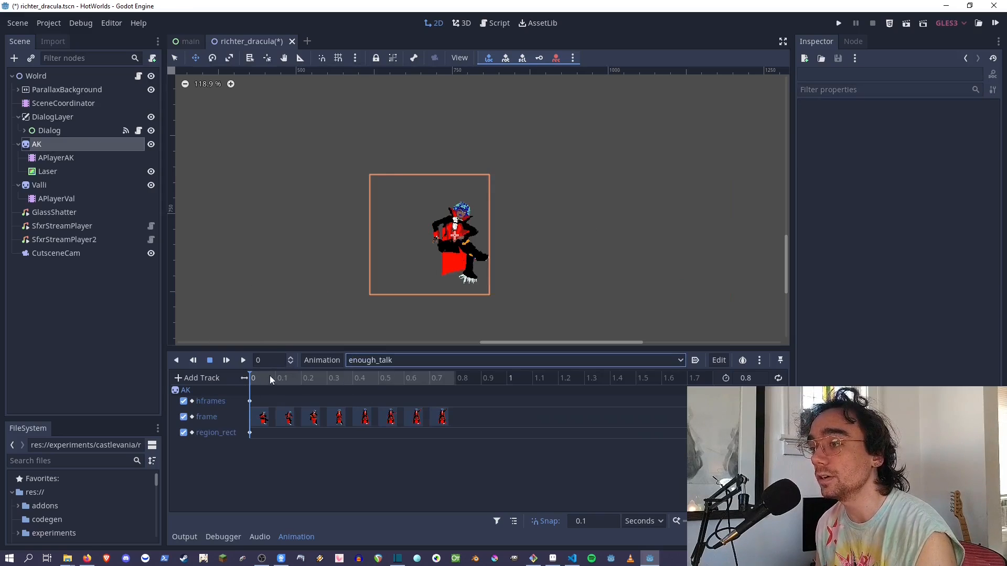
left_click(227, 360)
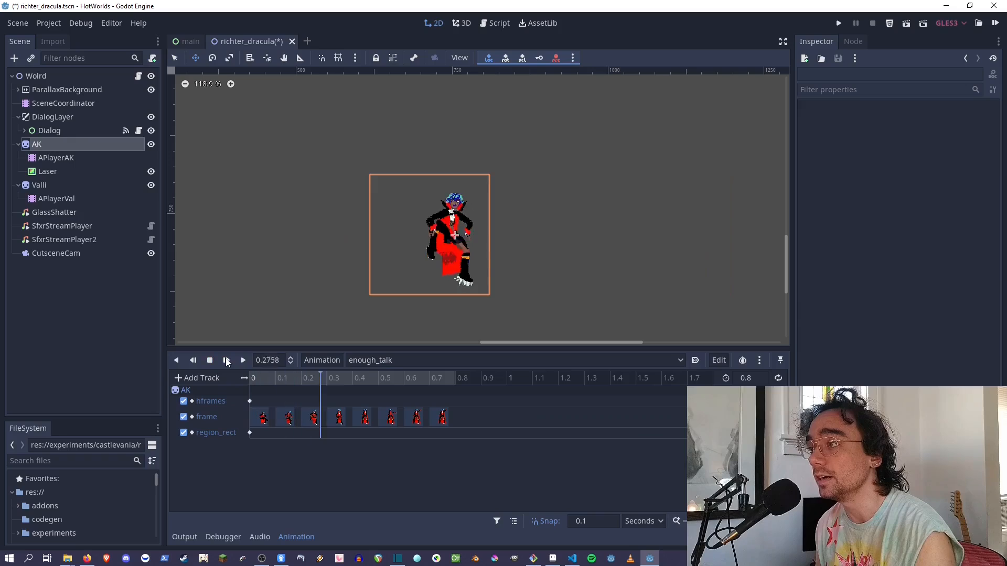
left_click(420, 360)
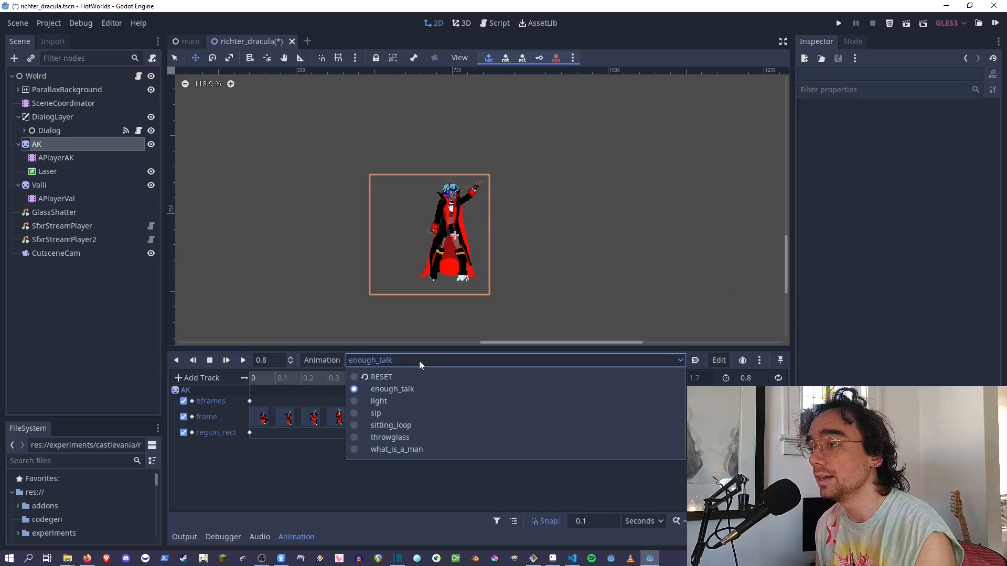
left_click(423, 436)
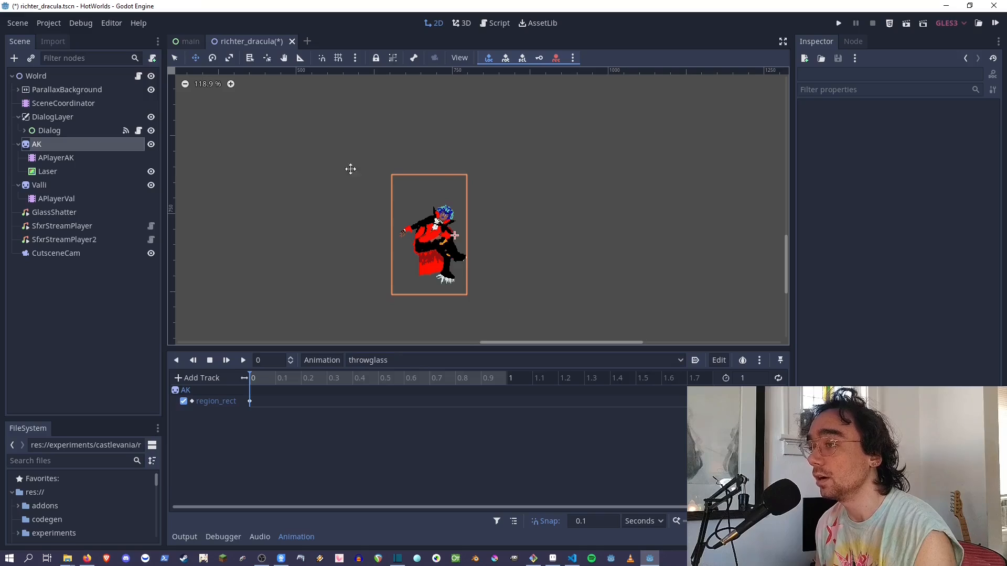
Set the AK sprite's horizontal frame count to 5 to match its texture region.
left_click(44, 146)
left_click(334, 536)
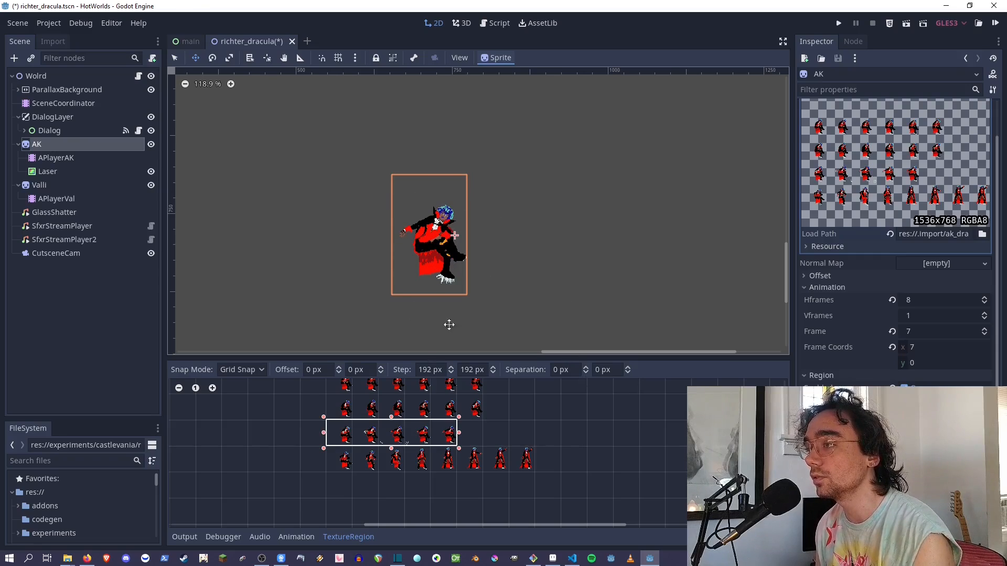
left_click_drag(450, 358, 466, 310)
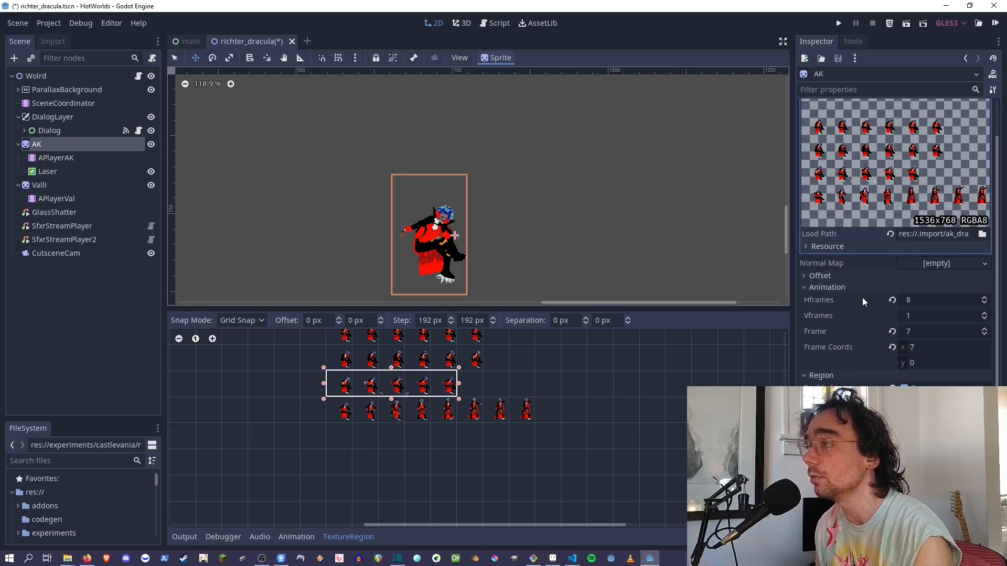
left_click(959, 303)
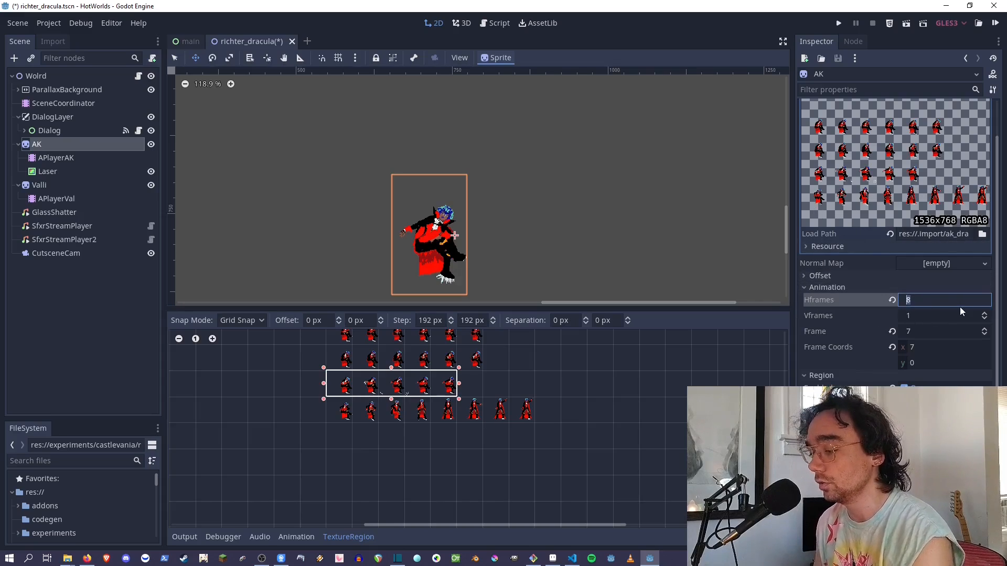
type("5")
key("Return")
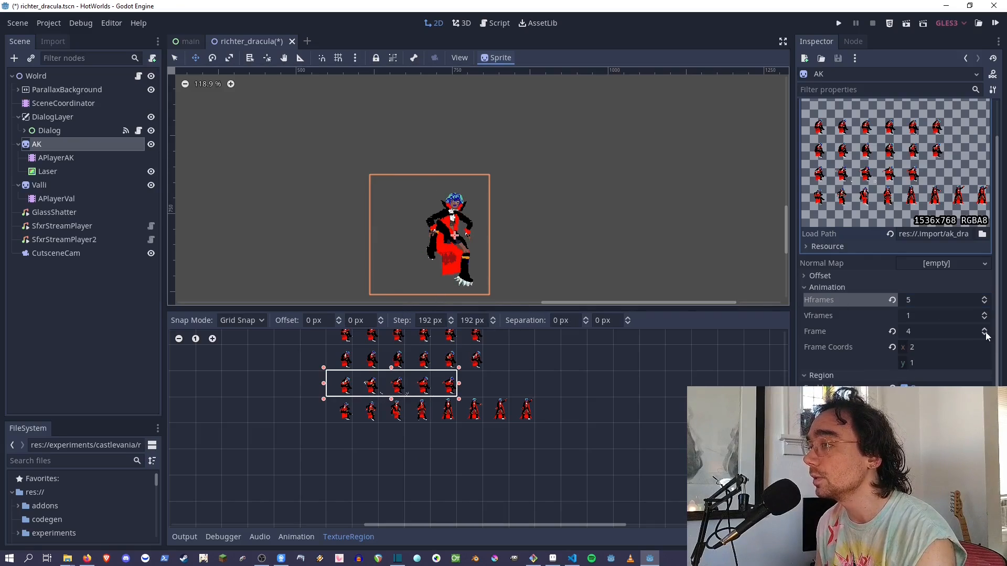
Reset AK's frame to 0 and step through to frame 4 to preview the glass throw.
left_click(892, 332)
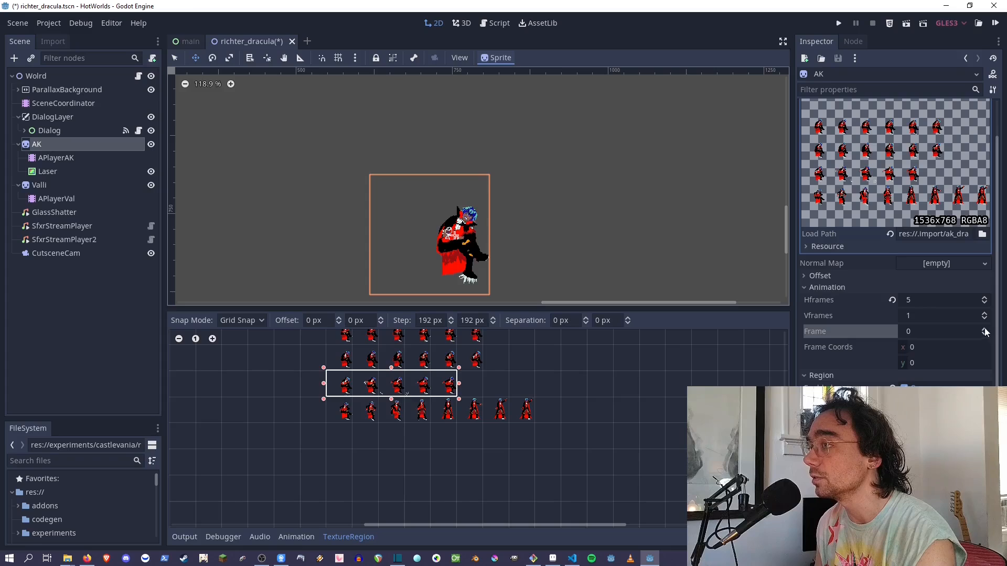
left_click(985, 329)
left_click(985, 329)
left_click(985, 329)
left_click(985, 329)
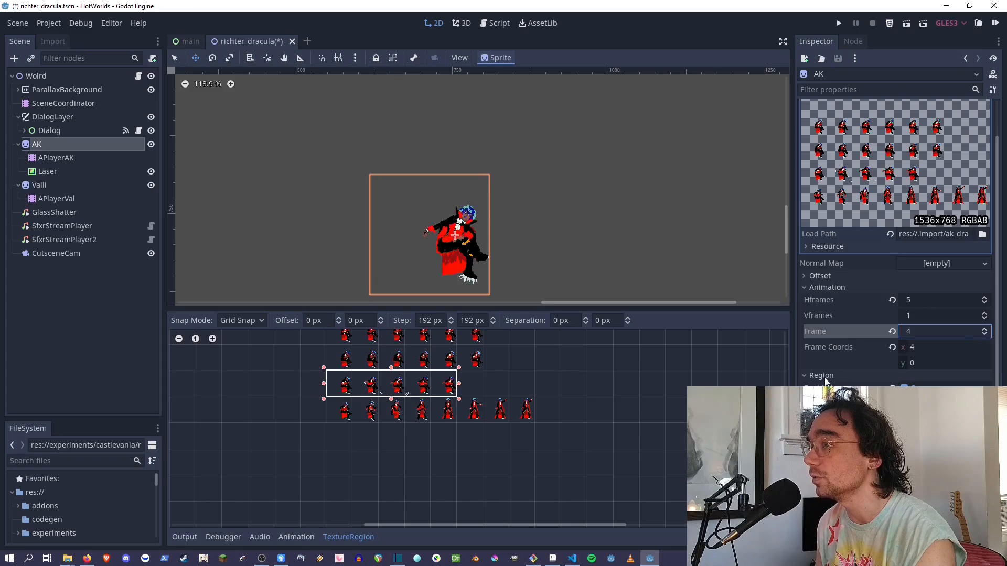
Add an hframes track to throwglass with a key at 0 s, without a RESET track, and check the key's value.
left_click(293, 537)
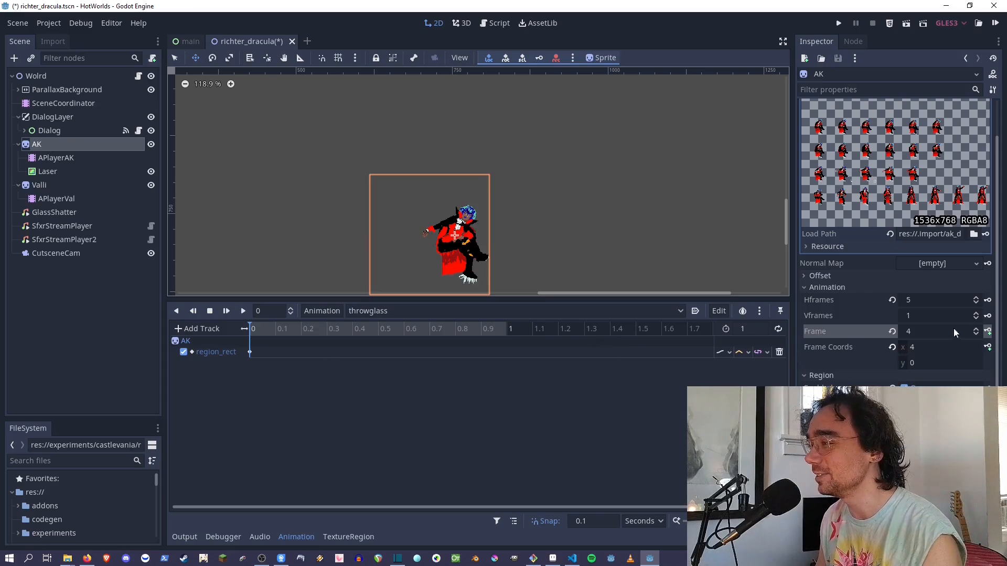
left_click(988, 301)
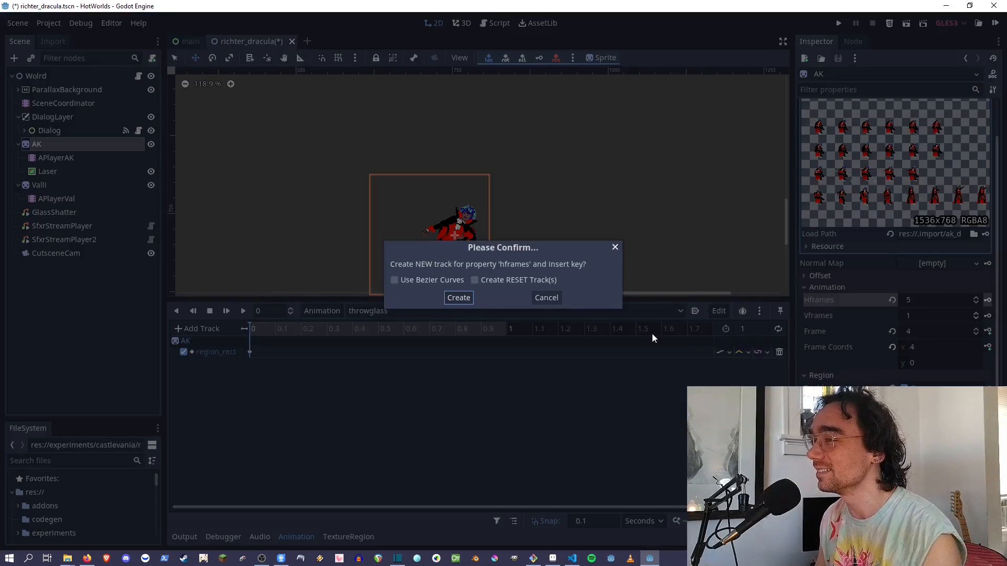
left_click(460, 299)
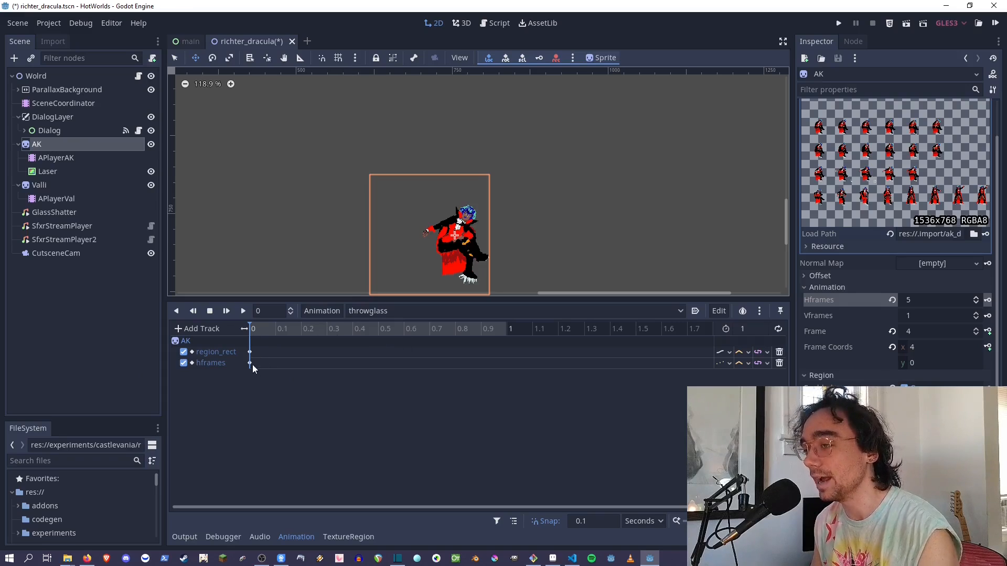
mouse_move(250, 364)
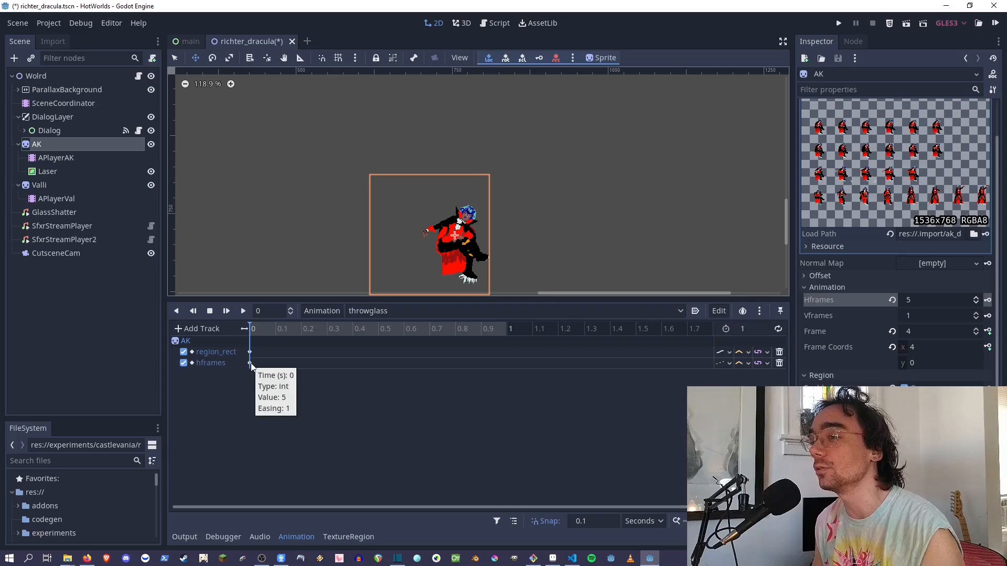
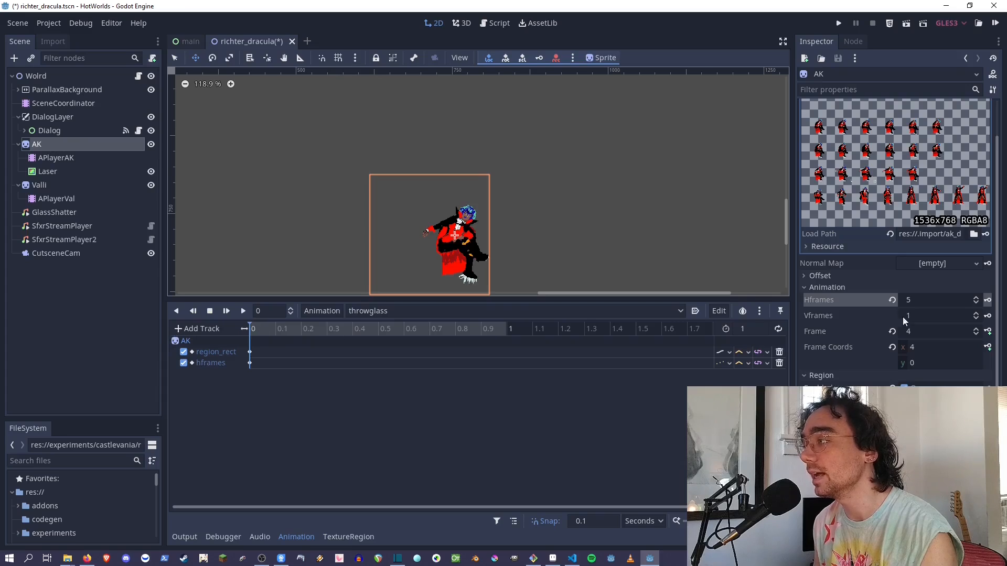
Reset AK's frame to 0, key it at 0 s on a new frame track, and advance the playhead to 0.1 s.
left_click(893, 332)
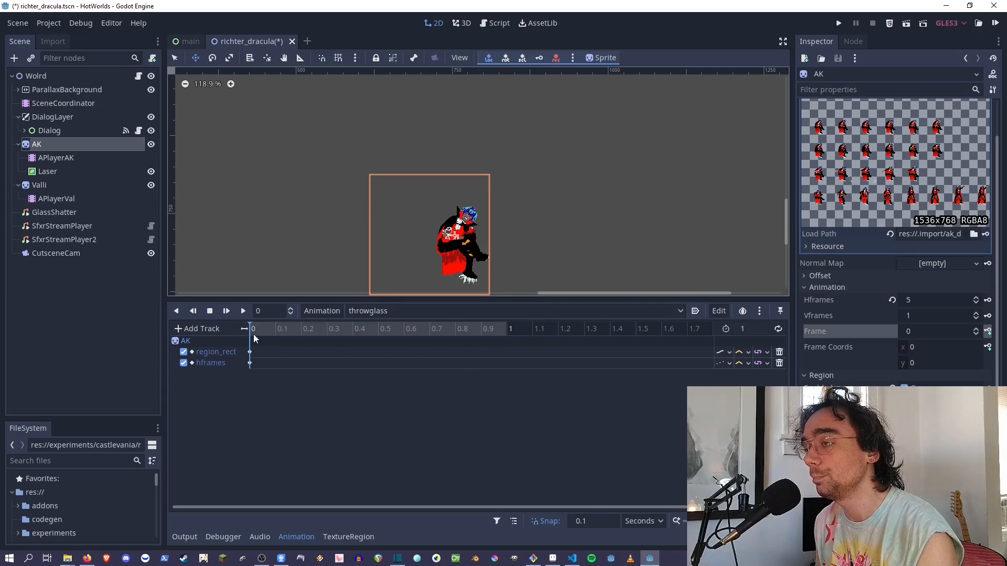
left_click(987, 332)
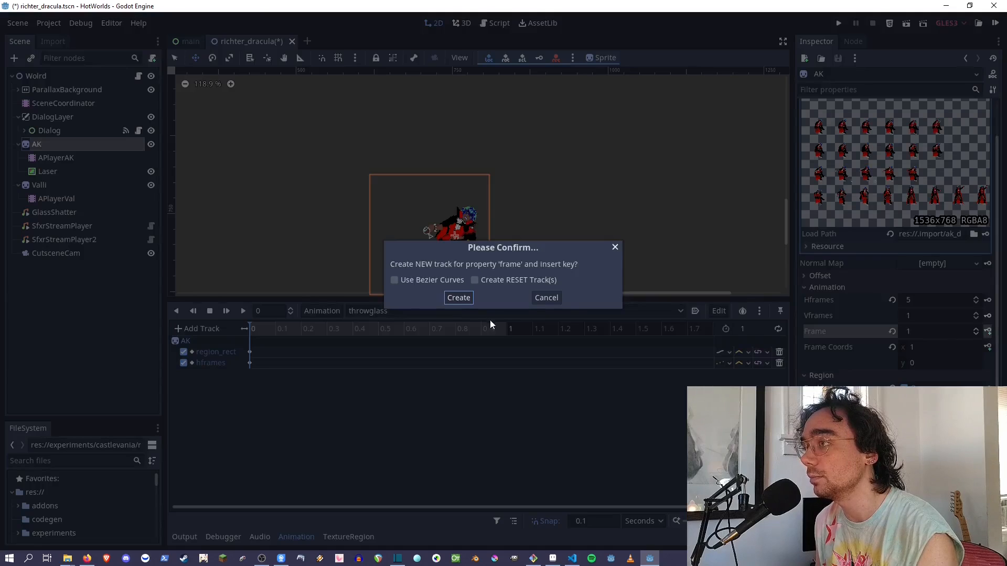
left_click(472, 296)
left_click(276, 329)
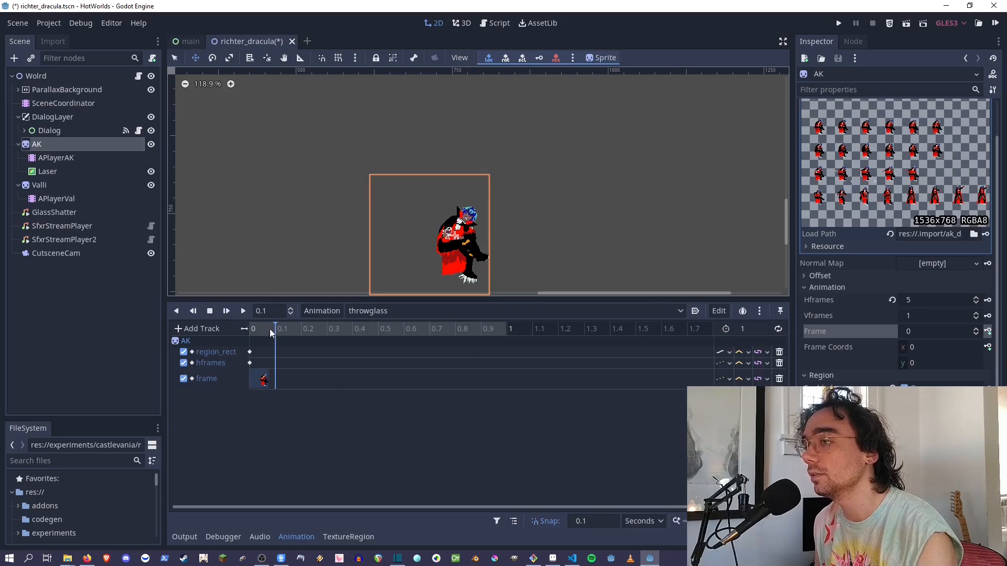
Undo the frame track and create it again in throwglass with a key at 0 s, without a RESET track.
left_click(272, 328)
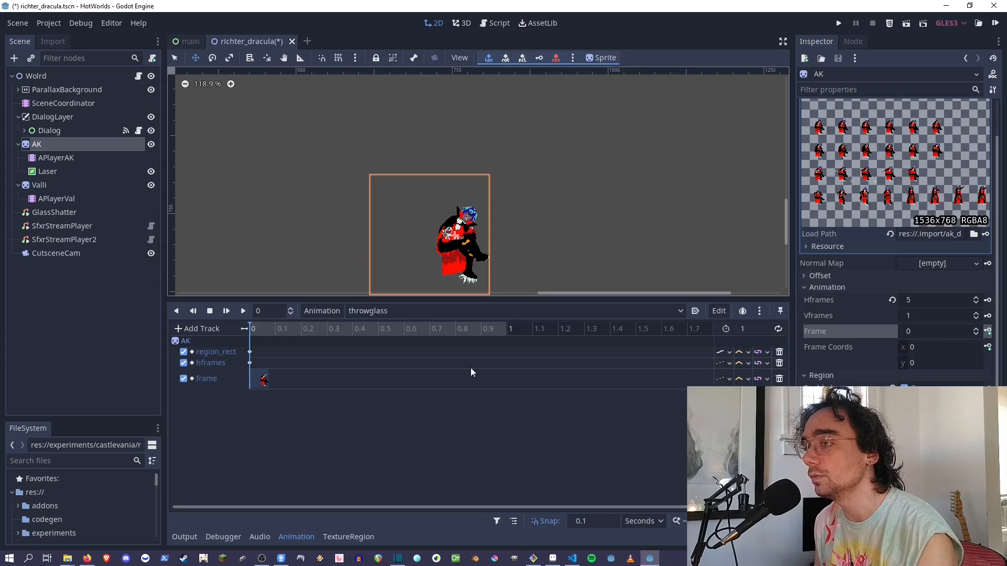
key("ctrl+z")
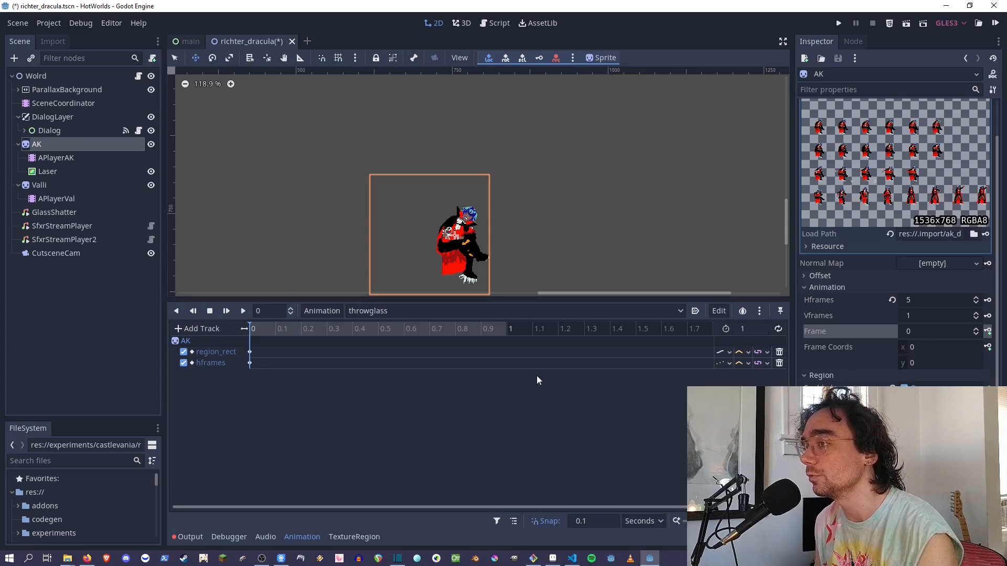
left_click(976, 328)
left_click(987, 332)
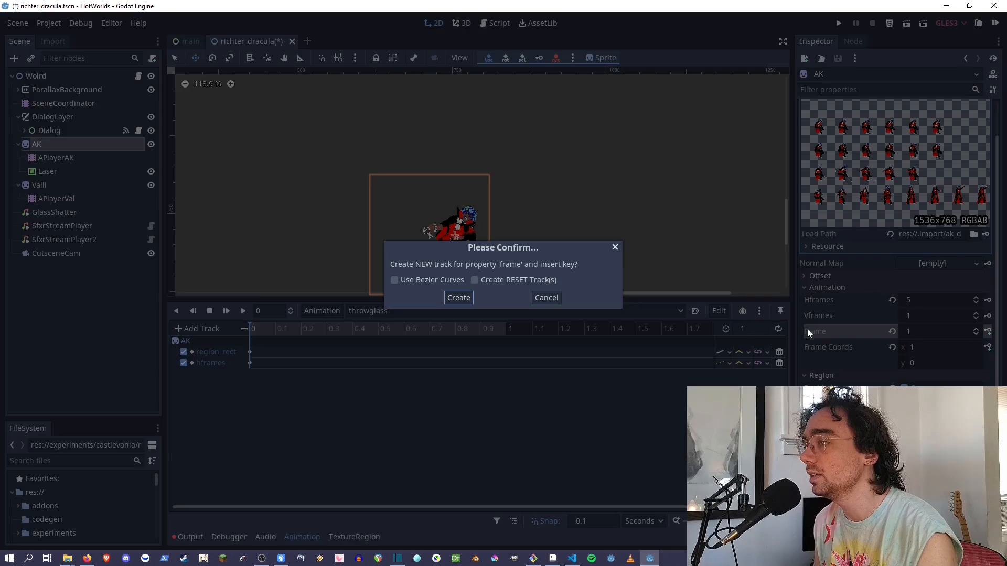
left_click(459, 297)
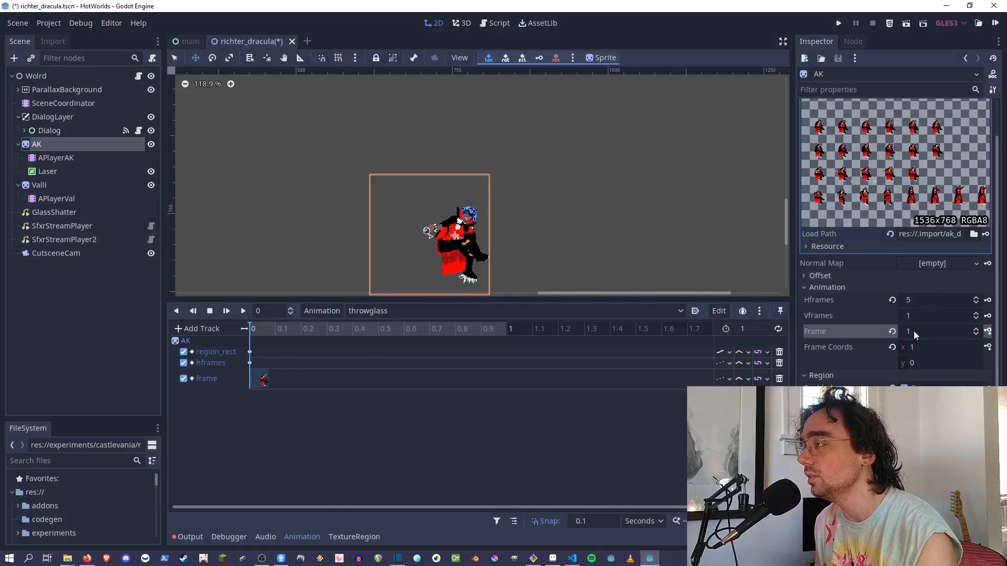
left_click(988, 331)
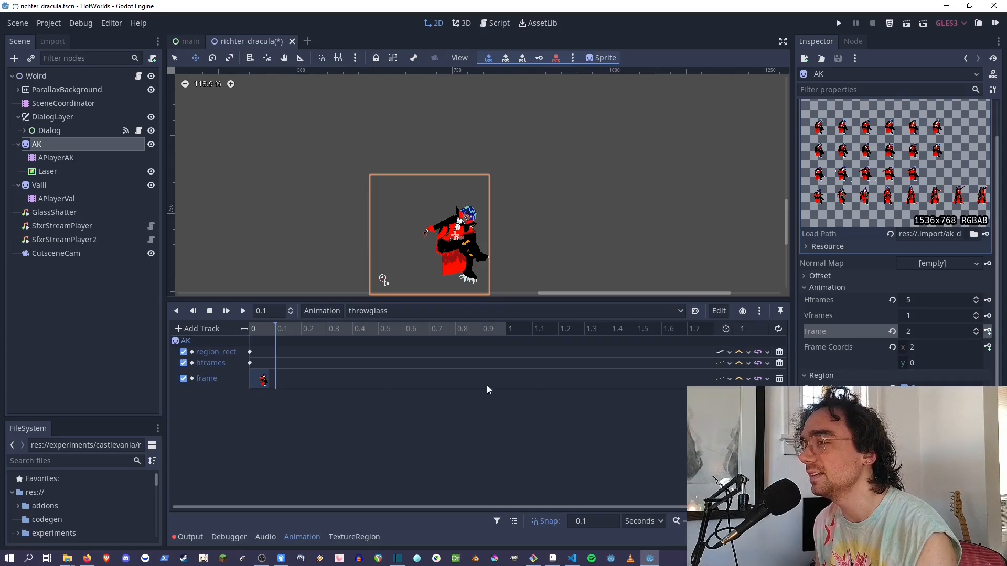
Inspect the frame track's key at 0 s and delete the frame track.
left_click(262, 379)
left_click(264, 329)
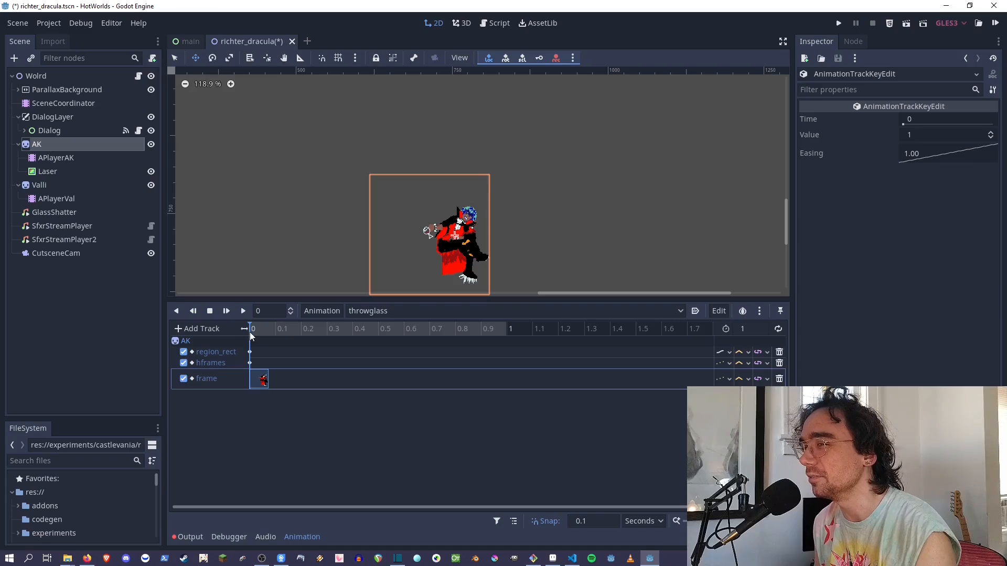
left_click_drag(266, 327, 251, 341)
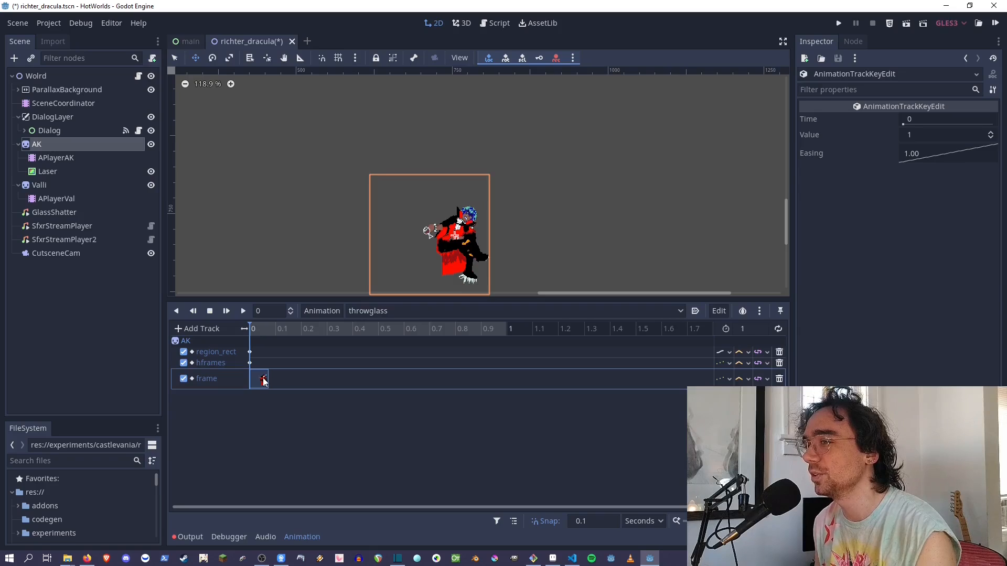
left_click(84, 145)
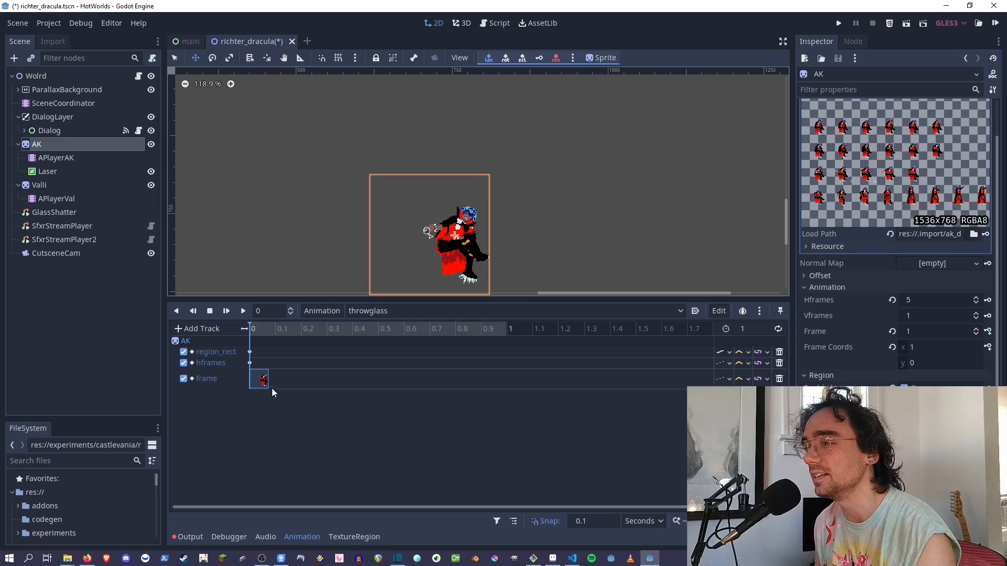
left_click(780, 379)
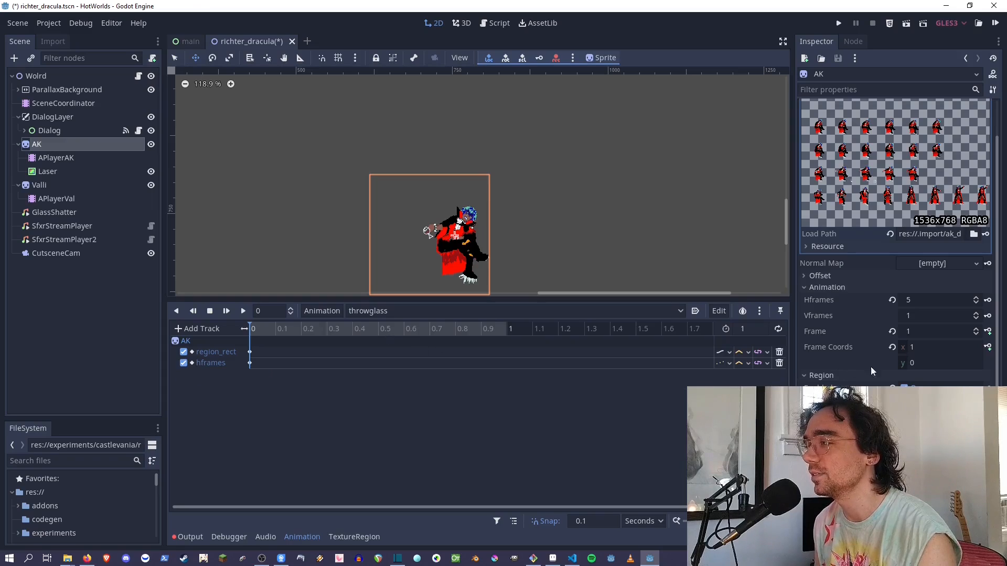
Reset AK's frame to 0, create the frame track without a RESET track, and key frame 0 at 0 s.
left_click(892, 331)
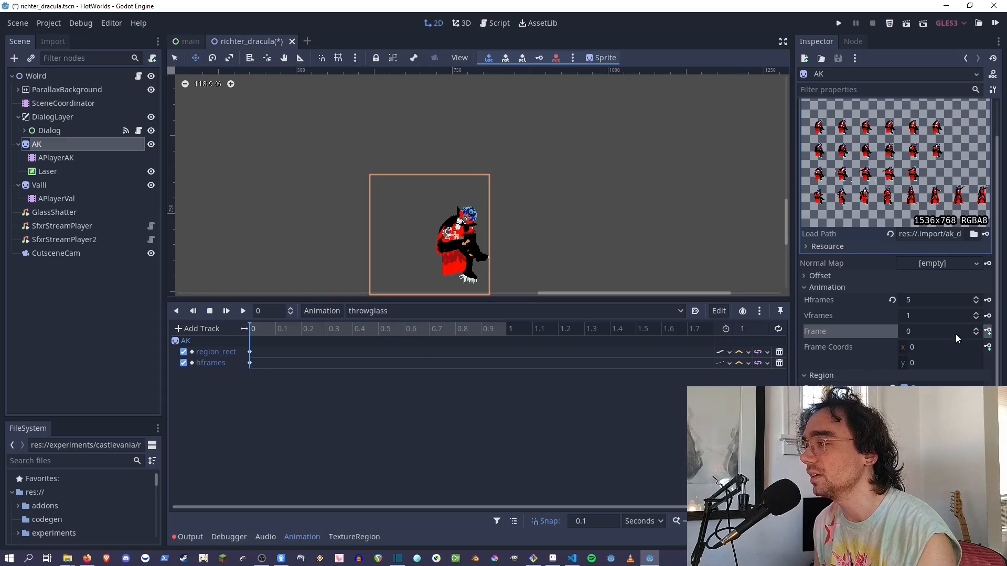
left_click(988, 332)
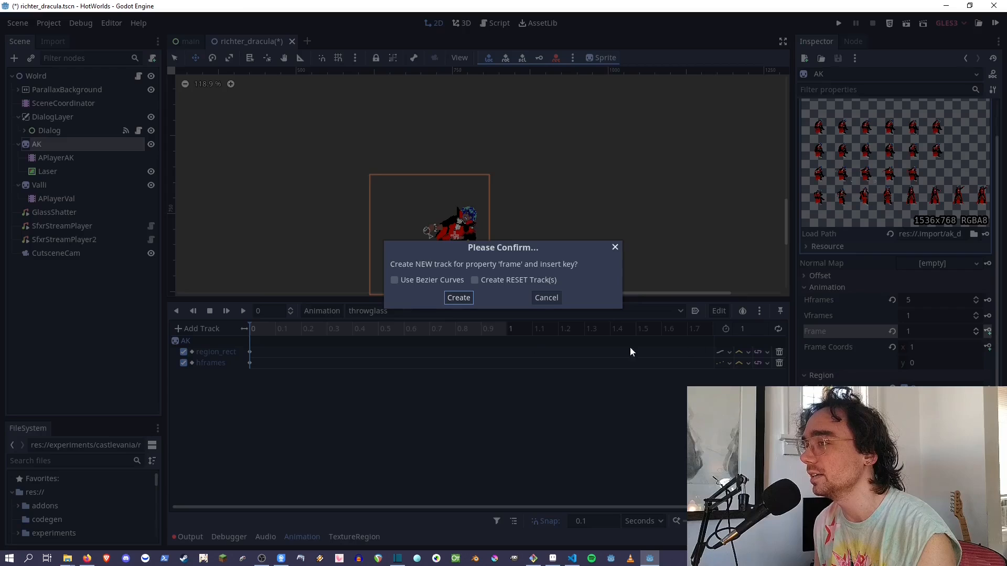
left_click(459, 297)
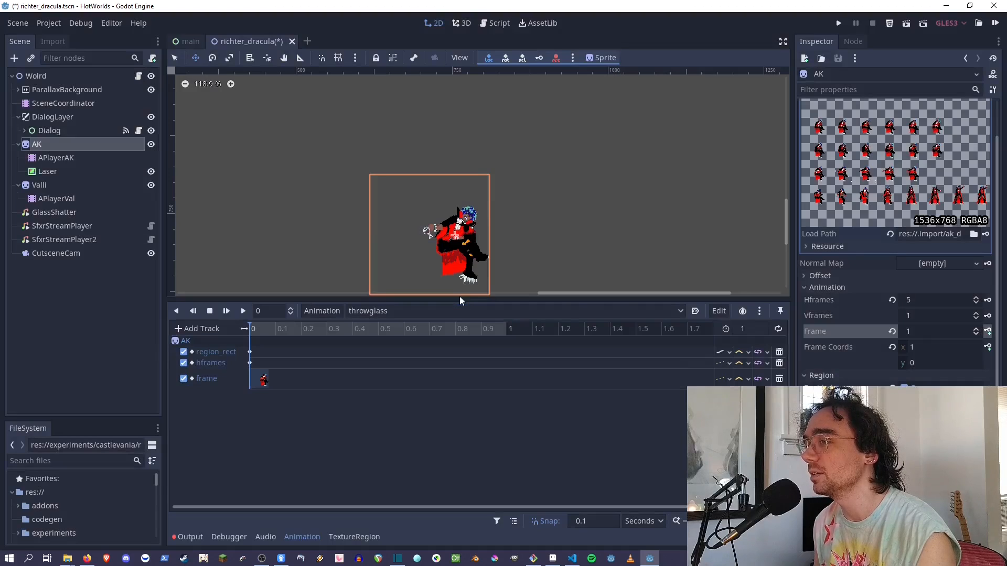
left_click(977, 335)
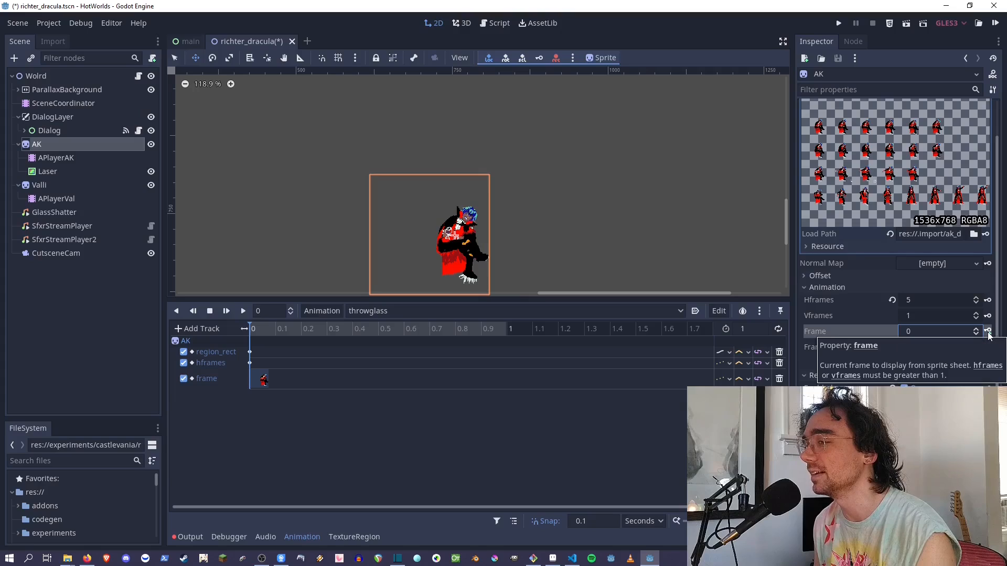
left_click(988, 332)
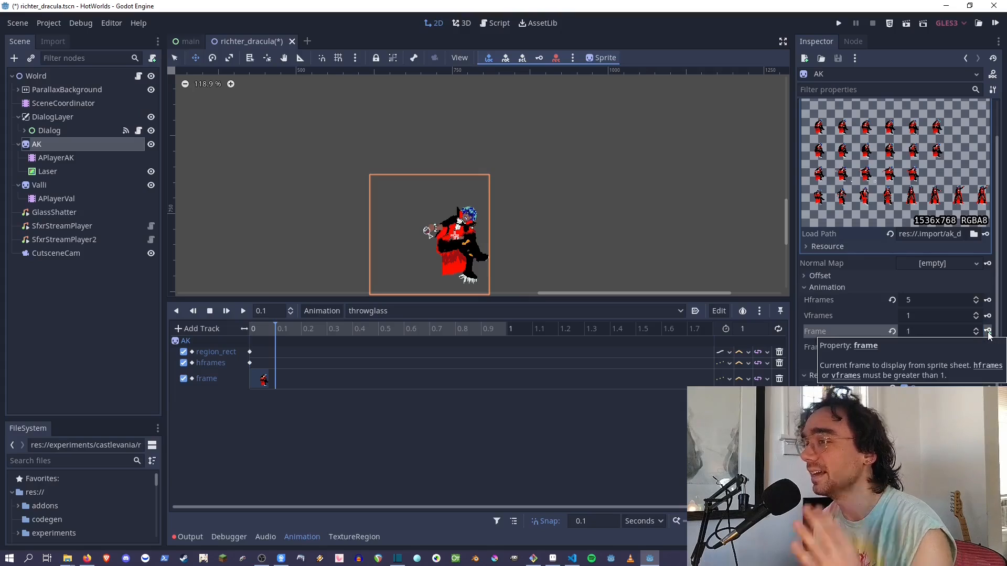
Key frames 1 to 4 on the frame track at 0.1 s intervals from 0.1 s, repeating frame 4 at 0.5 s.
left_click(988, 331)
left_click(988, 332)
left_click(988, 331)
left_click(988, 331)
left_click(988, 332)
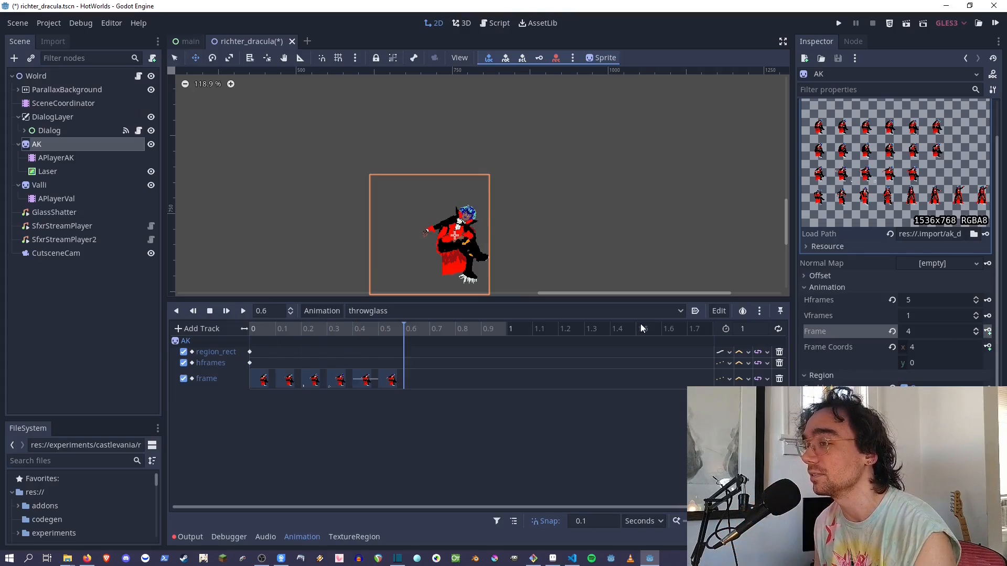
Move the duplicate frame 4 key from 0.5 s to 0.7 s, compare it with the 0.4 s key, and delete the duplicate.
right_click(391, 380)
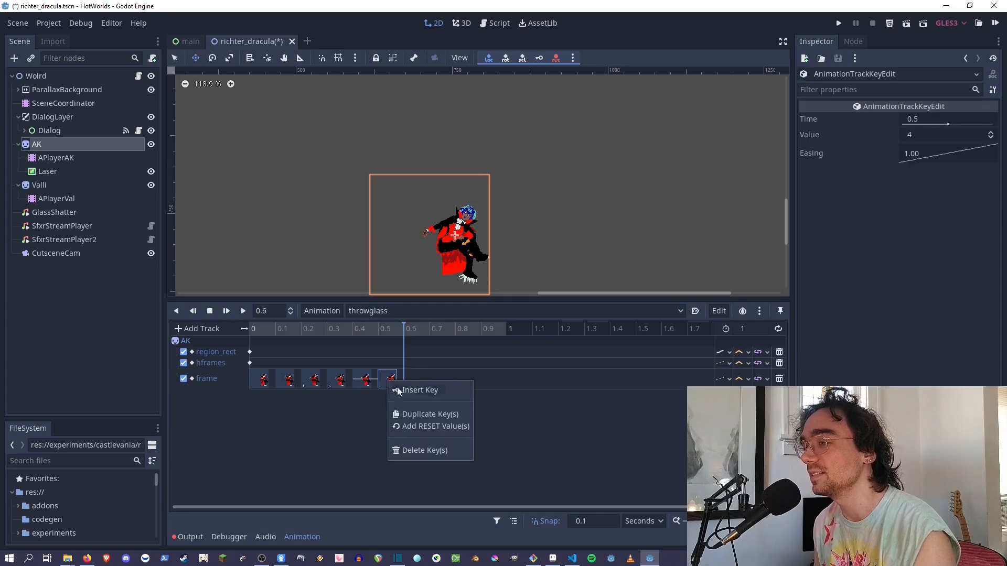
left_click(398, 391)
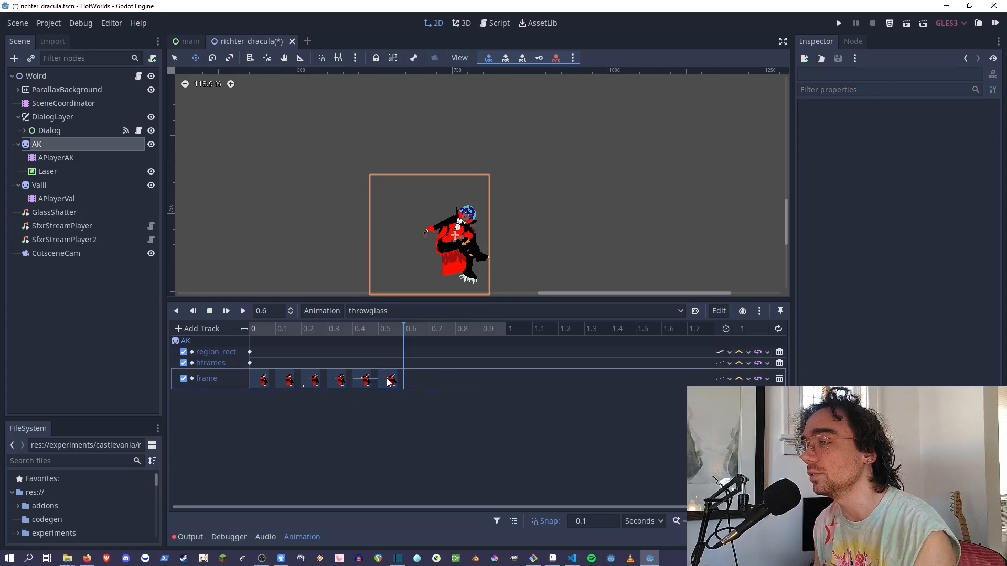
left_click_drag(391, 379, 443, 380)
left_click(362, 381)
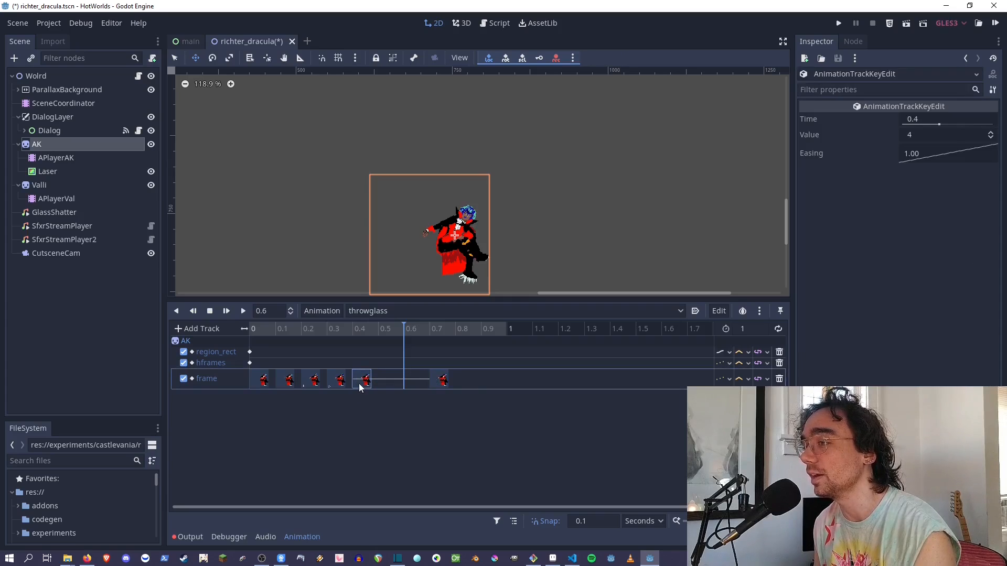
left_click(445, 380)
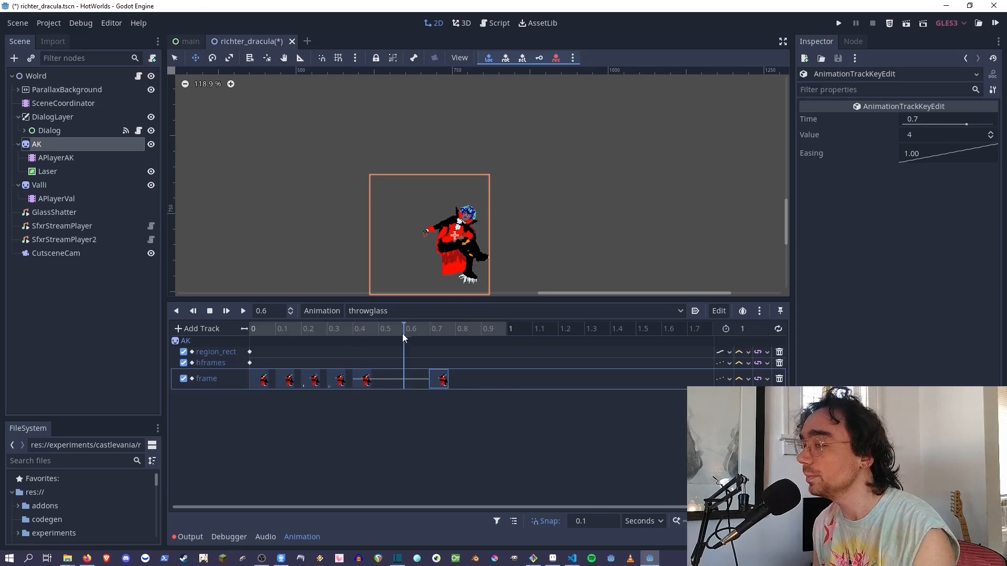
right_click(442, 382)
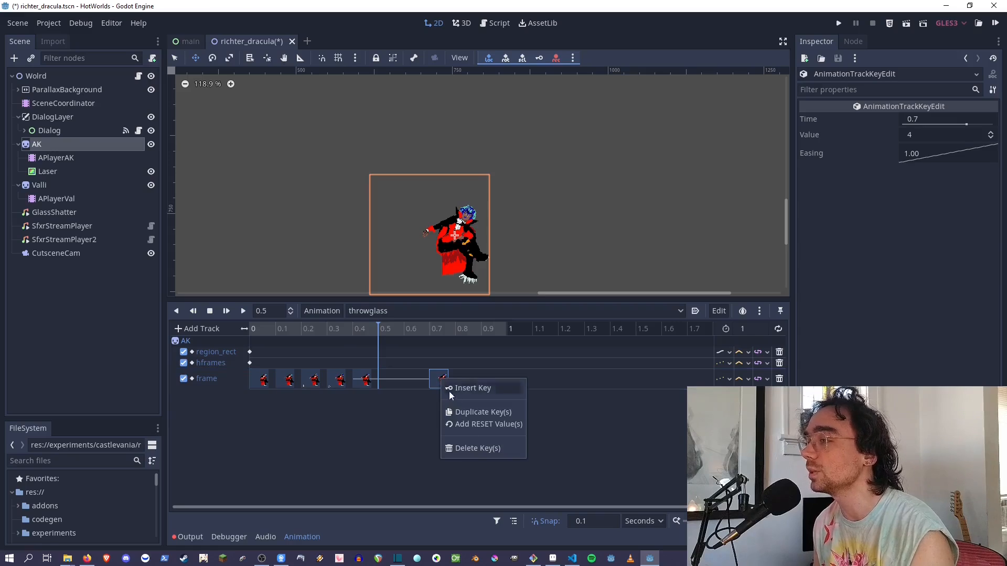
left_click(464, 445)
left_click(363, 381)
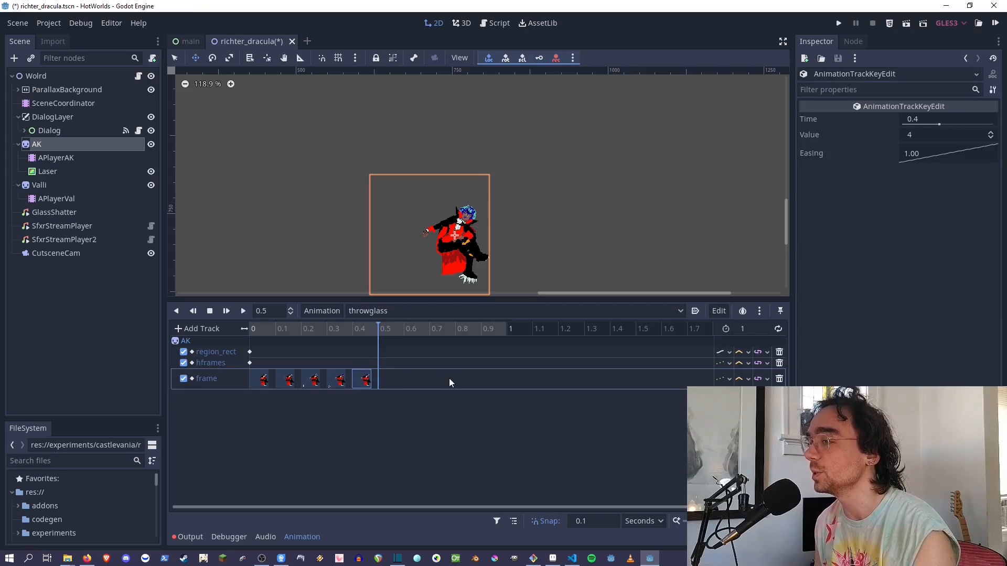
left_click(448, 380)
left_click(366, 381)
left_click(451, 388)
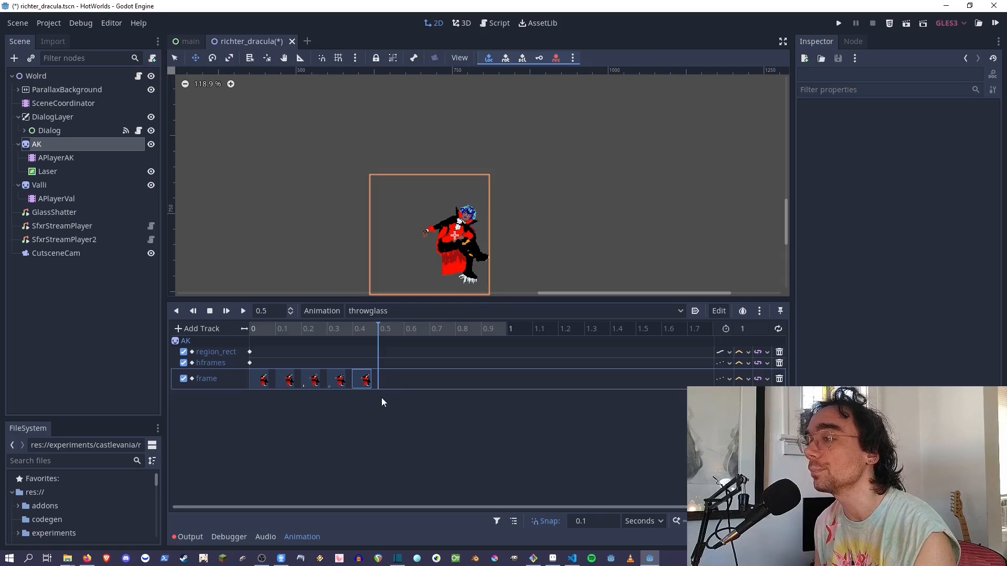
Scrub throwglass between 0 and 0.5 s to preview AK's glass throw in a taller viewport.
left_click_drag(368, 333, 184, 355)
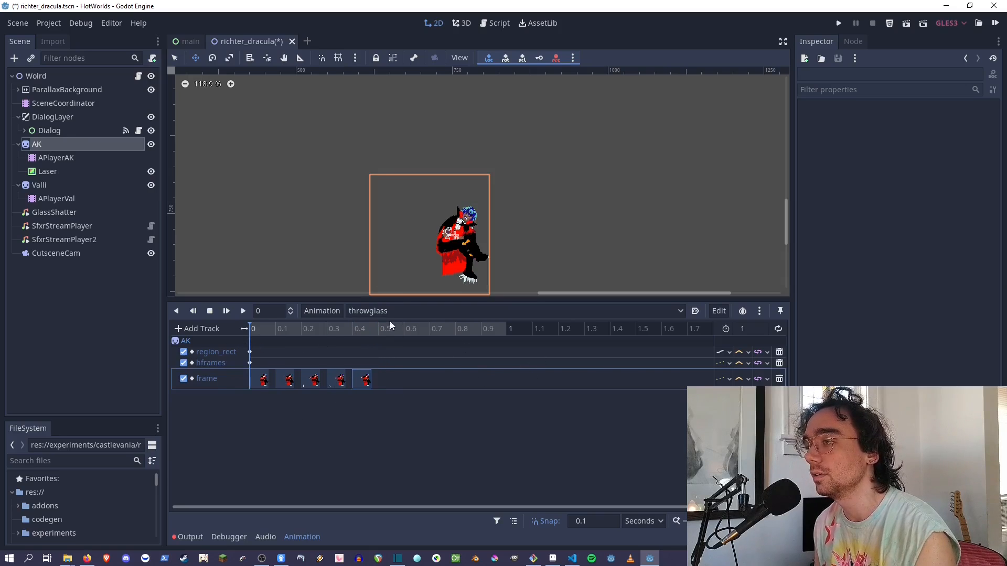
left_click_drag(388, 301, 391, 333)
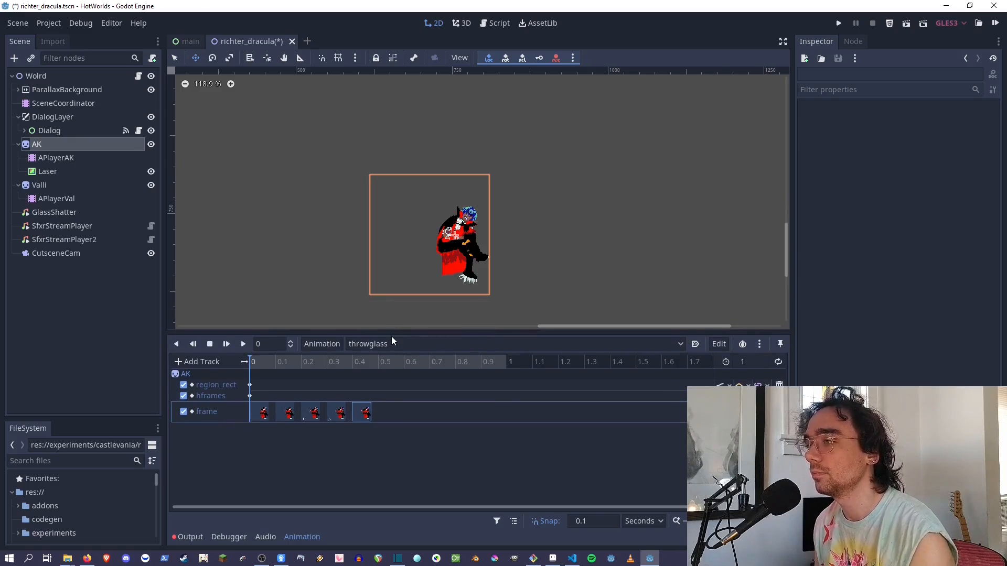
left_click(454, 457)
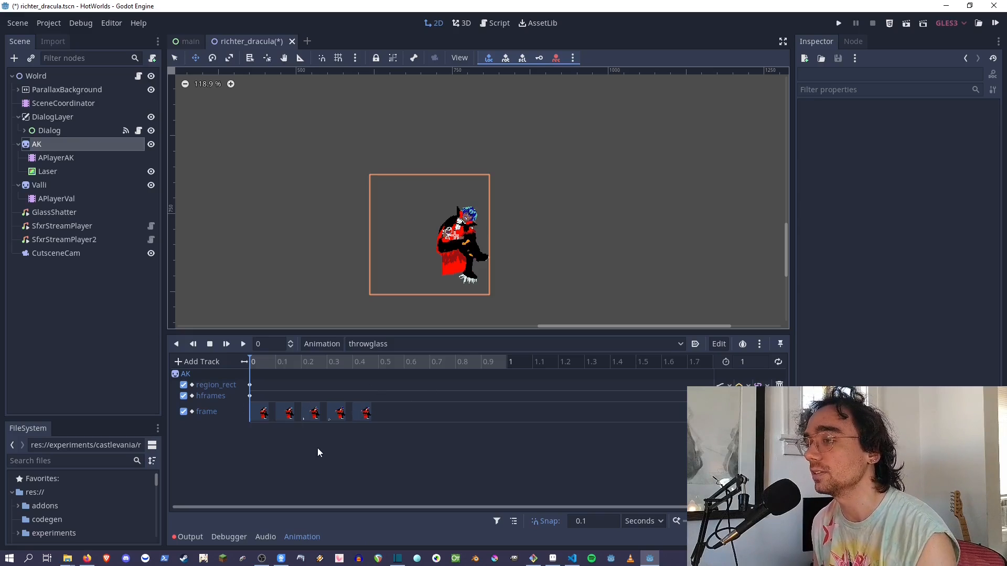
left_click(391, 370)
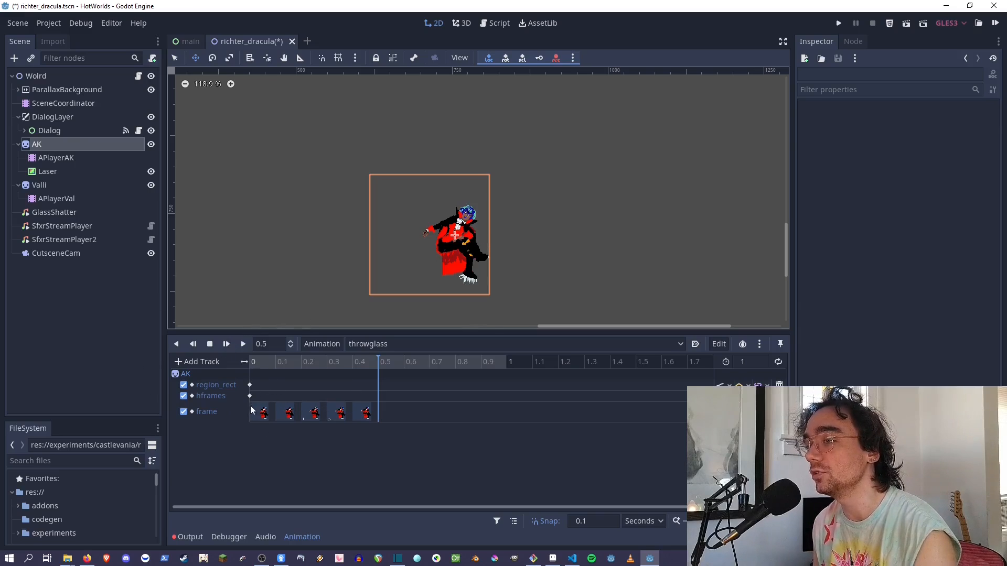
left_click_drag(314, 363, 251, 358)
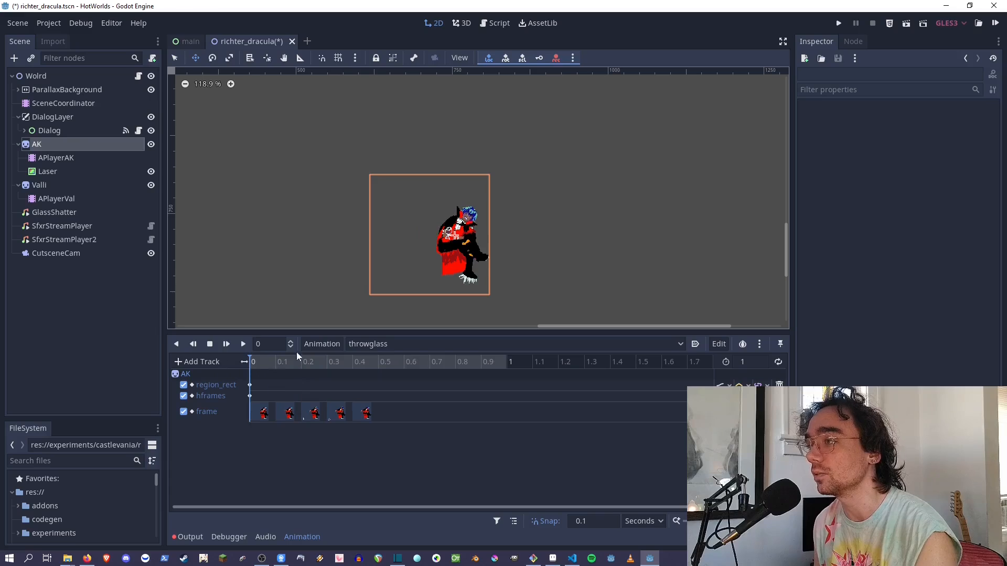
scroll(422, 288, "down", 5)
middle_click_drag(421, 288, 410, 280)
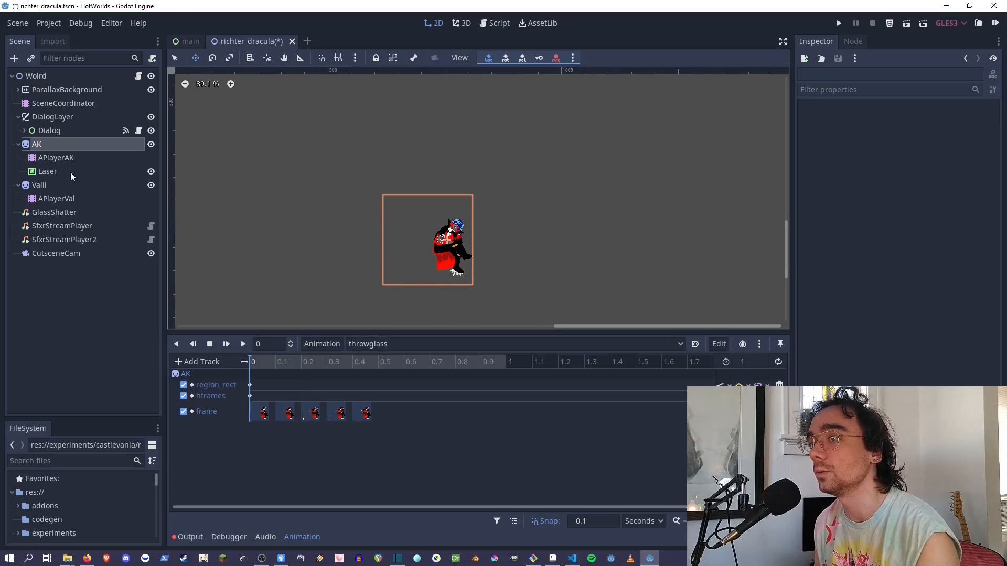
Select the AK sprite, enlarge the viewport, and examine its throwglass poses up close at 0 s and 0.5 s.
left_click(61, 158)
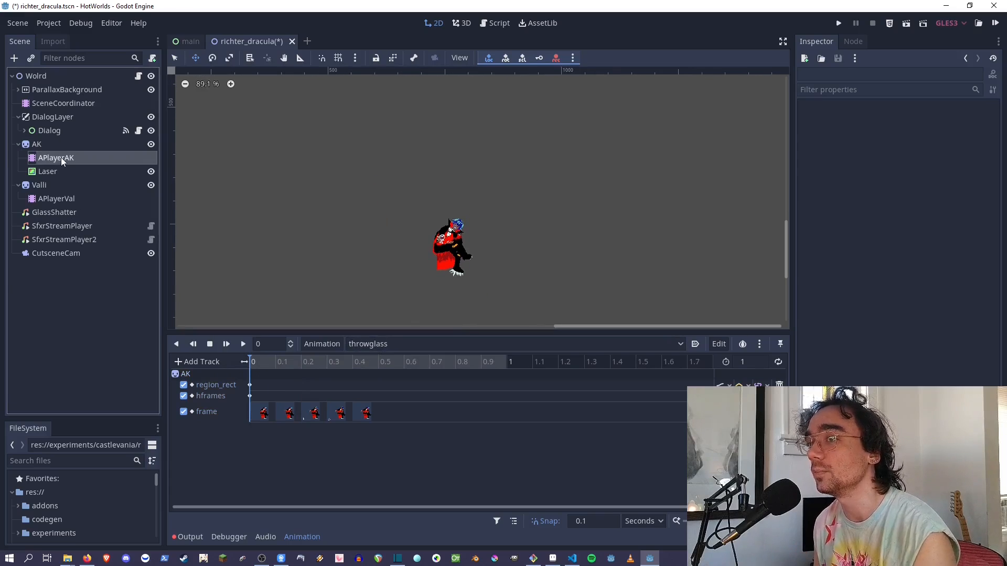
left_click(33, 145)
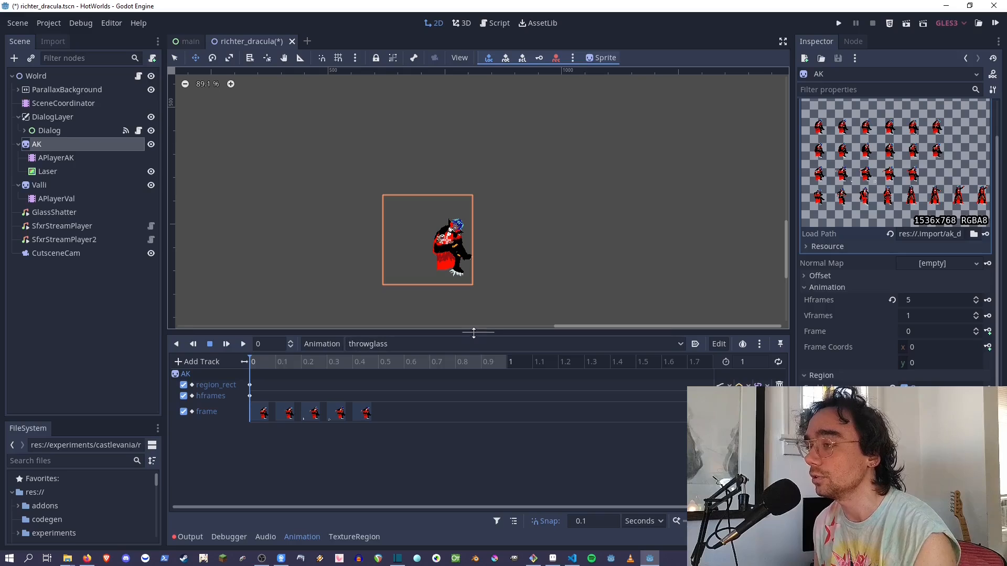
left_click_drag(473, 332, 473, 359)
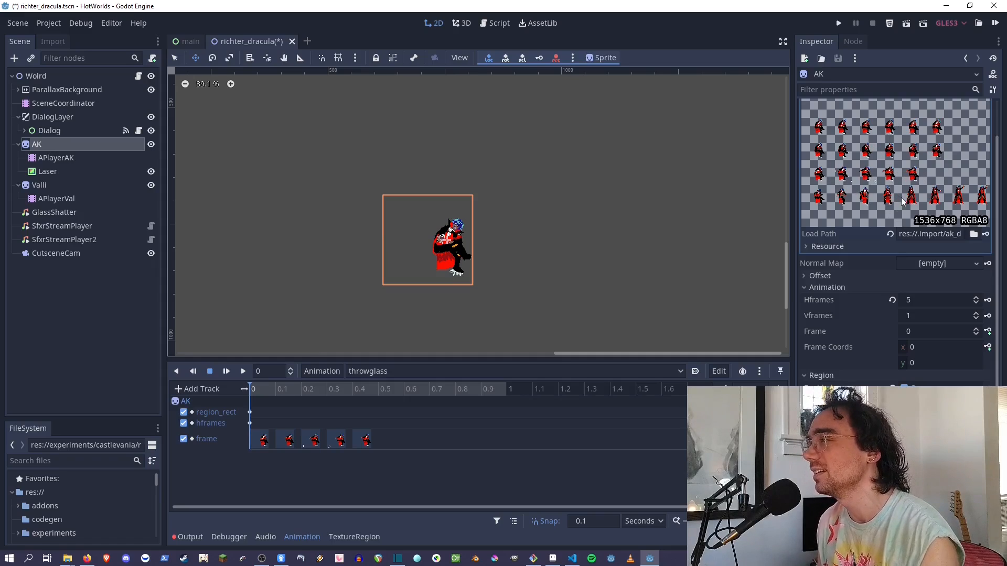
scroll(493, 238, "up", 3)
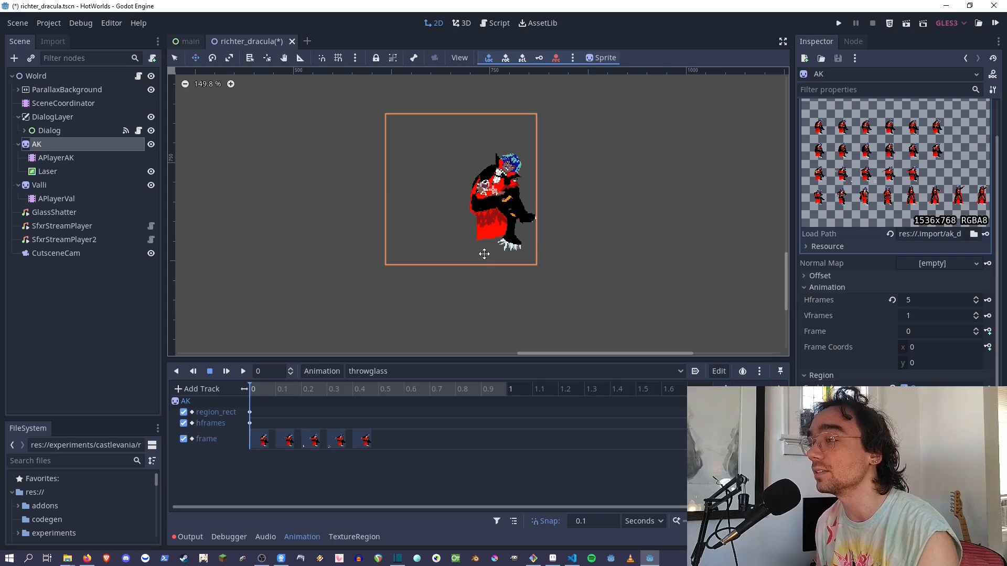
scroll(481, 253, "up", 2)
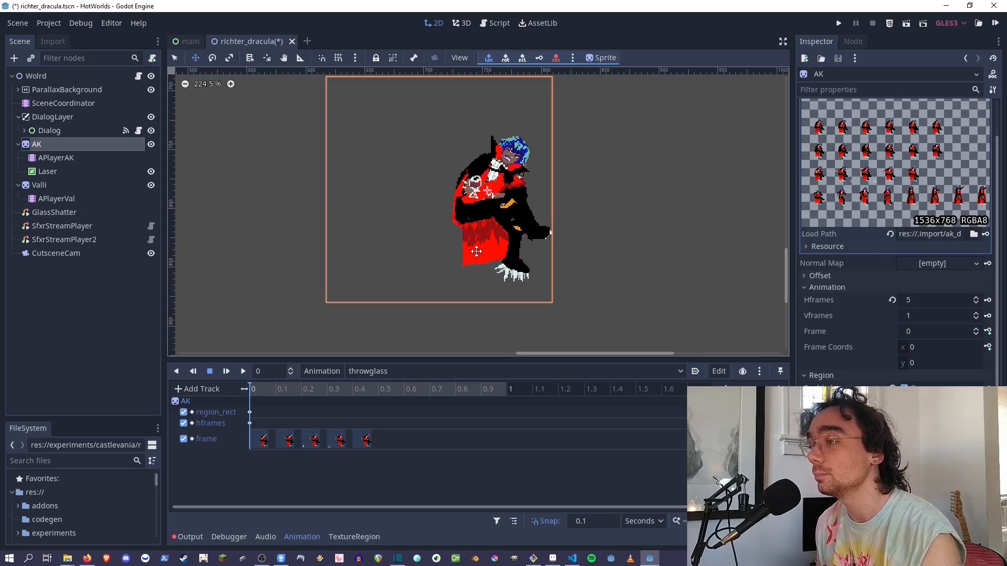
scroll(477, 252, "up", 1)
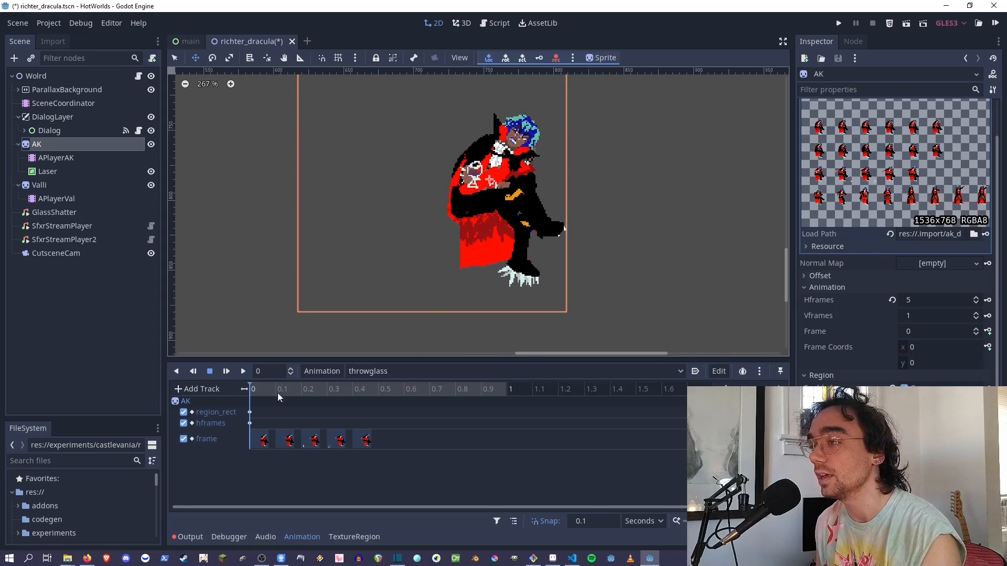
left_click(380, 389)
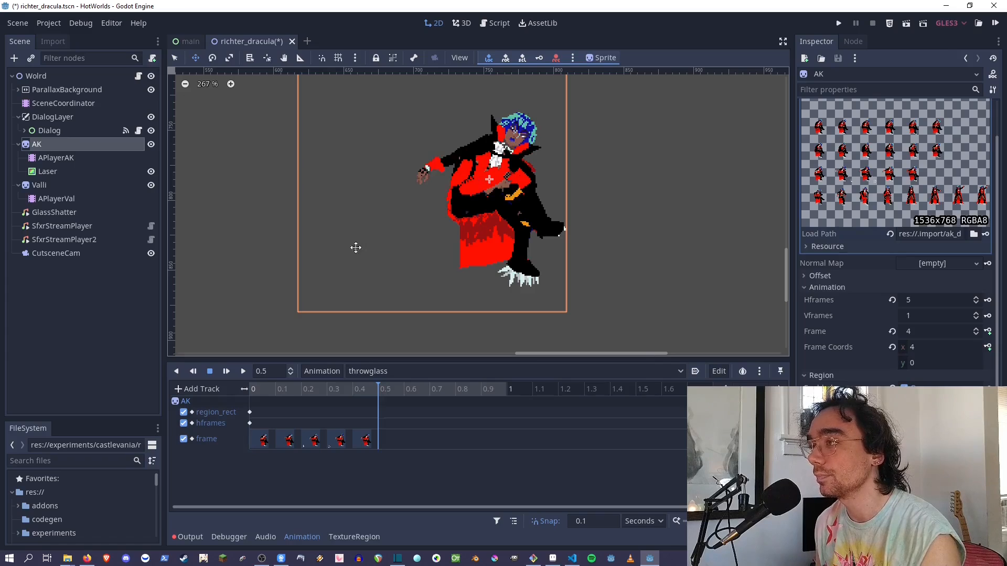
scroll(401, 280, "down", 1)
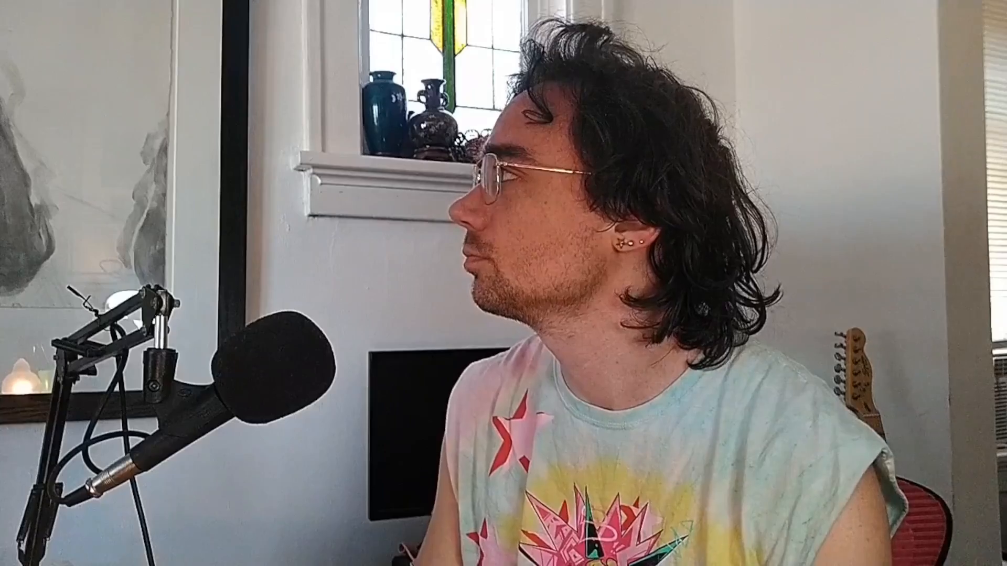